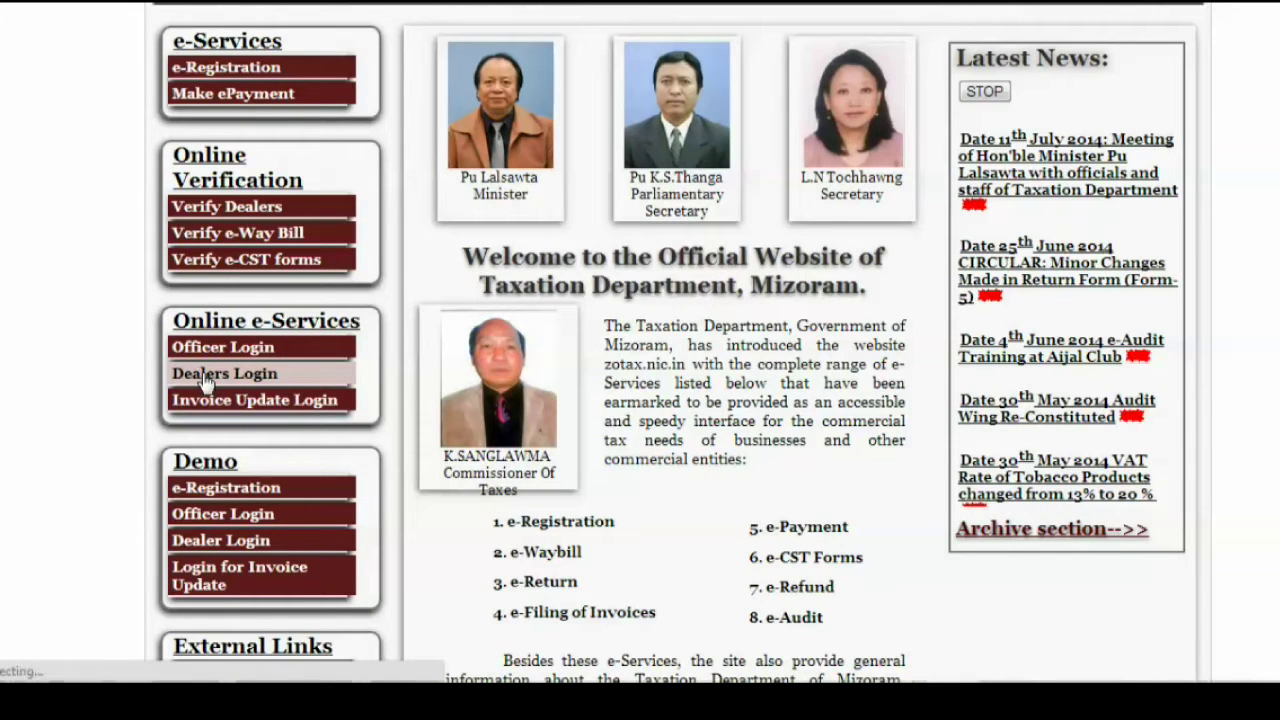
- Log in through Dealers Login as a VAT dealer using the dealer password
left_click(208, 379)
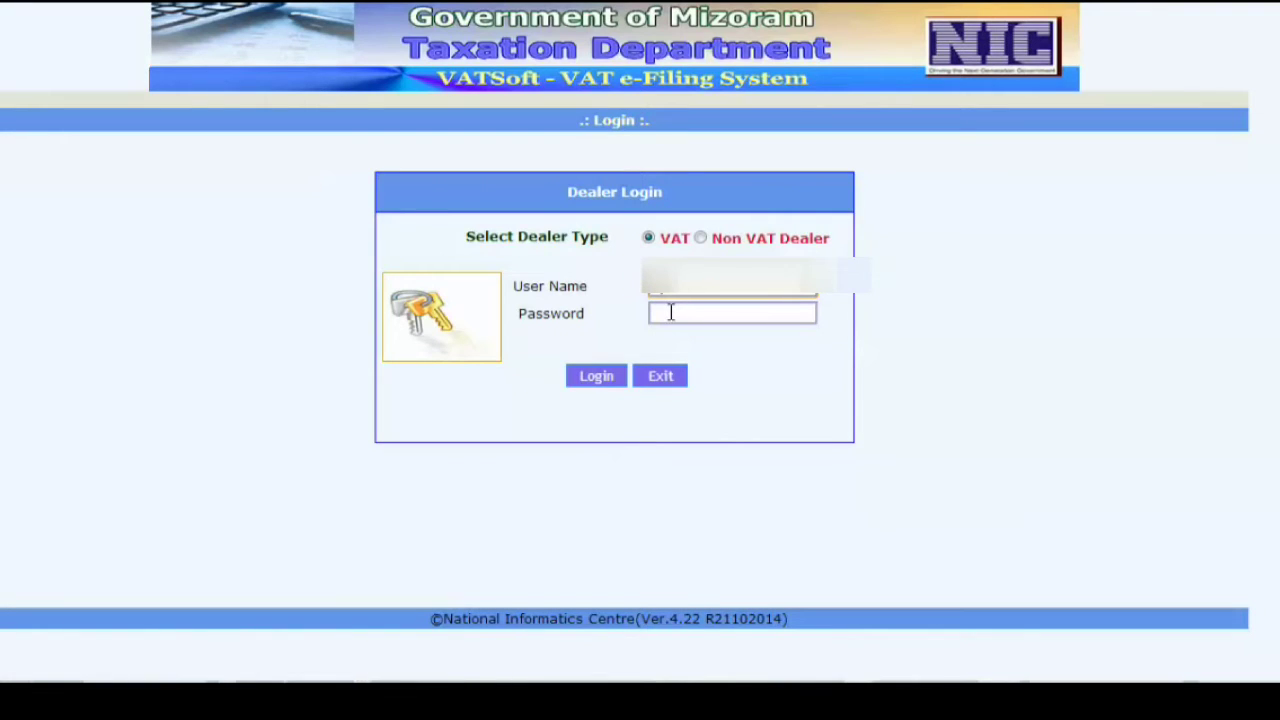
left_click(671, 313)
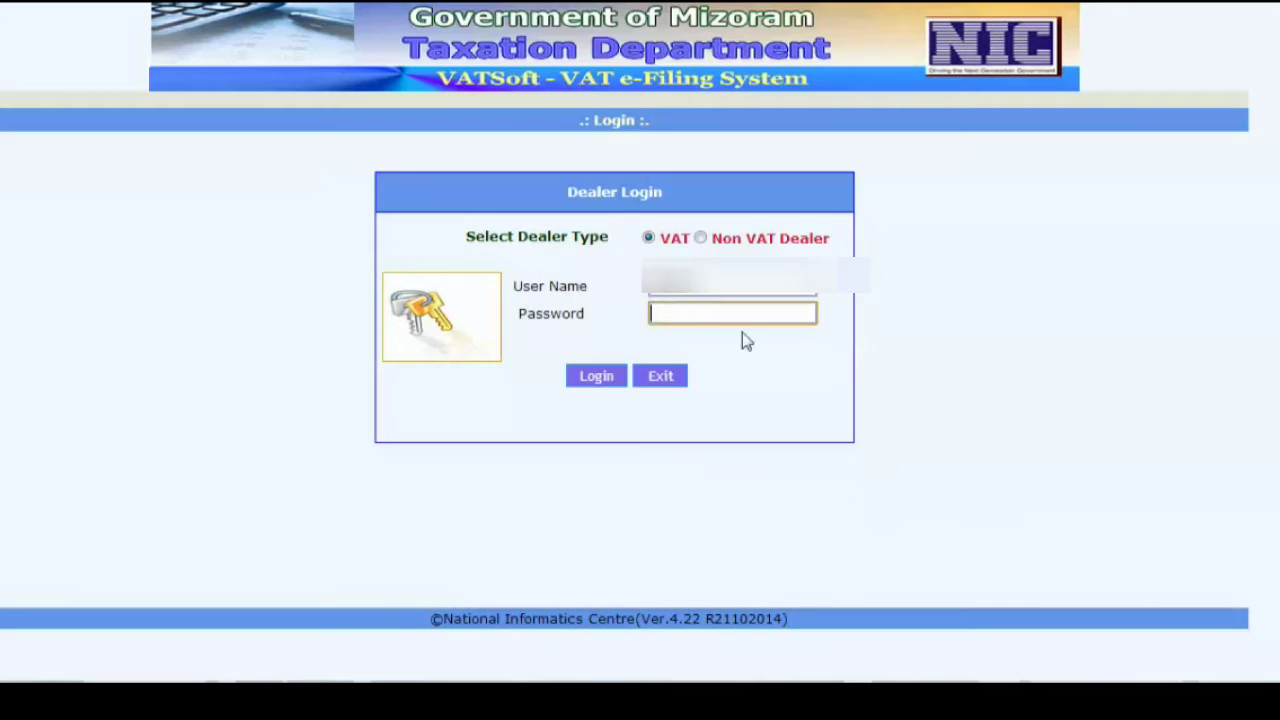
type("•••••••••")
left_click(592, 377)
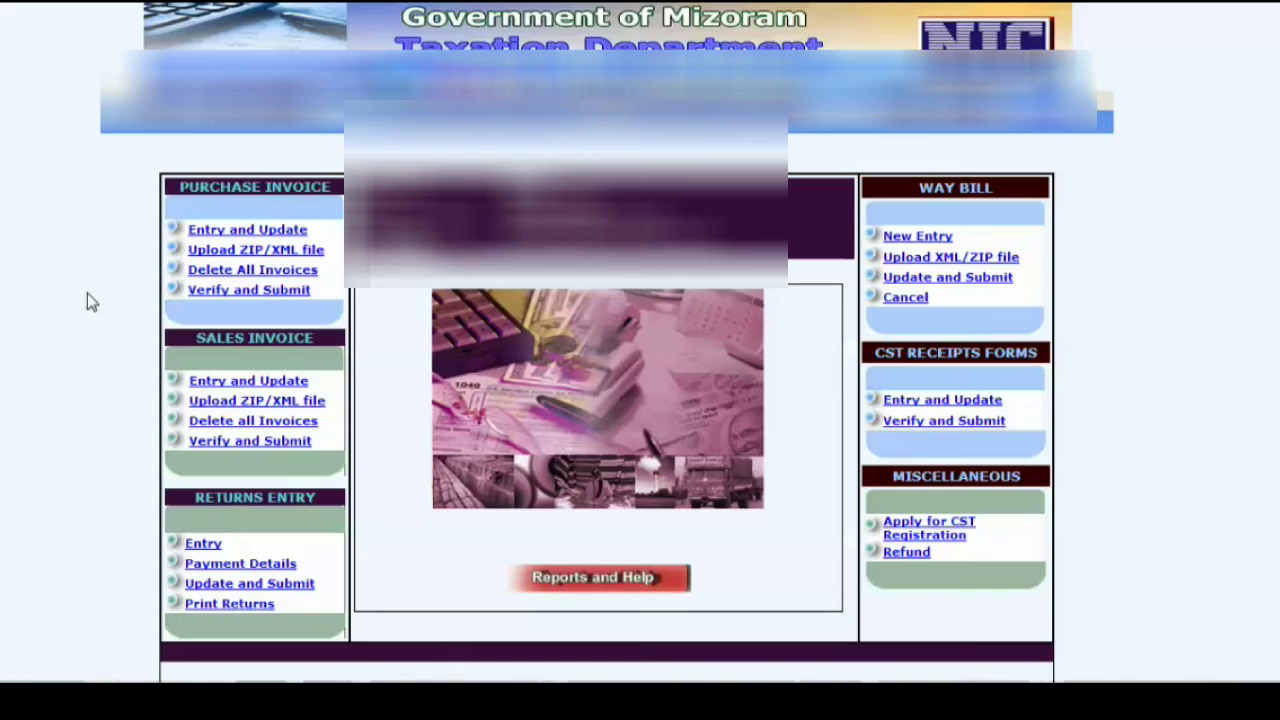
- Load the Interstate Purchases invoice entry form for the quarterly Jan-Mar 2015 period
scroll(87, 299, "down", 1)
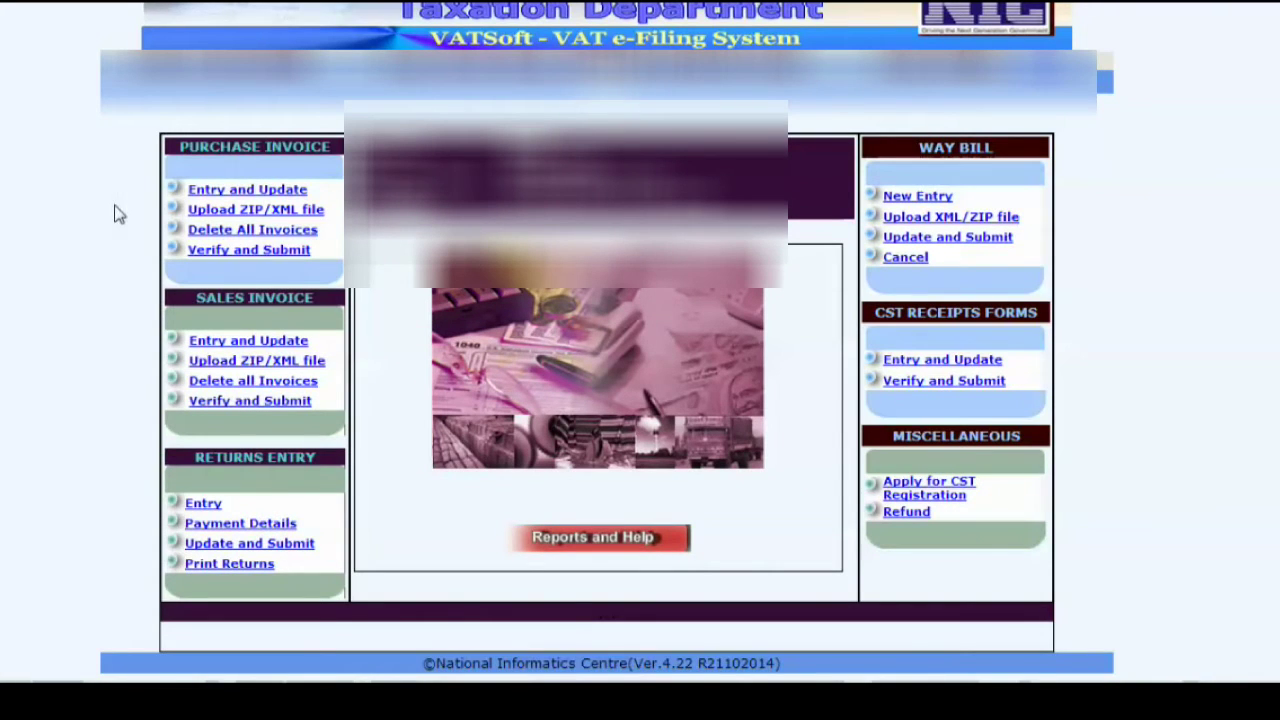
left_click(225, 192)
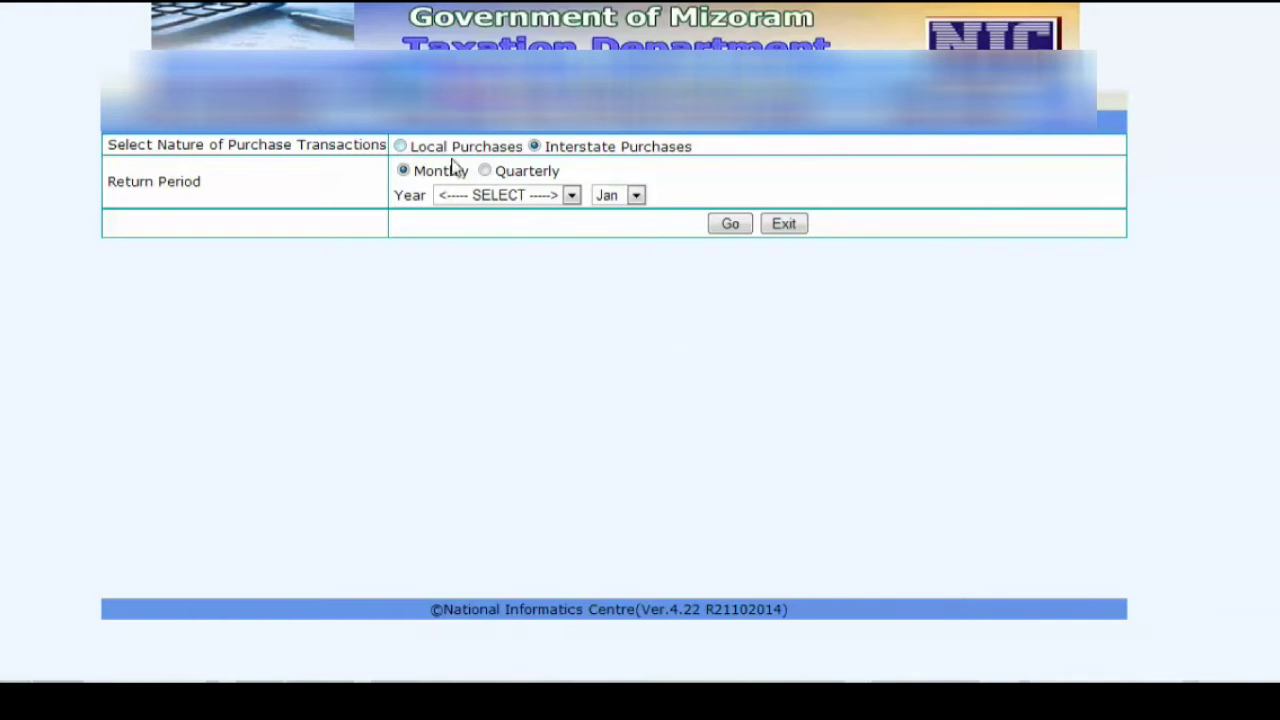
left_click(486, 172)
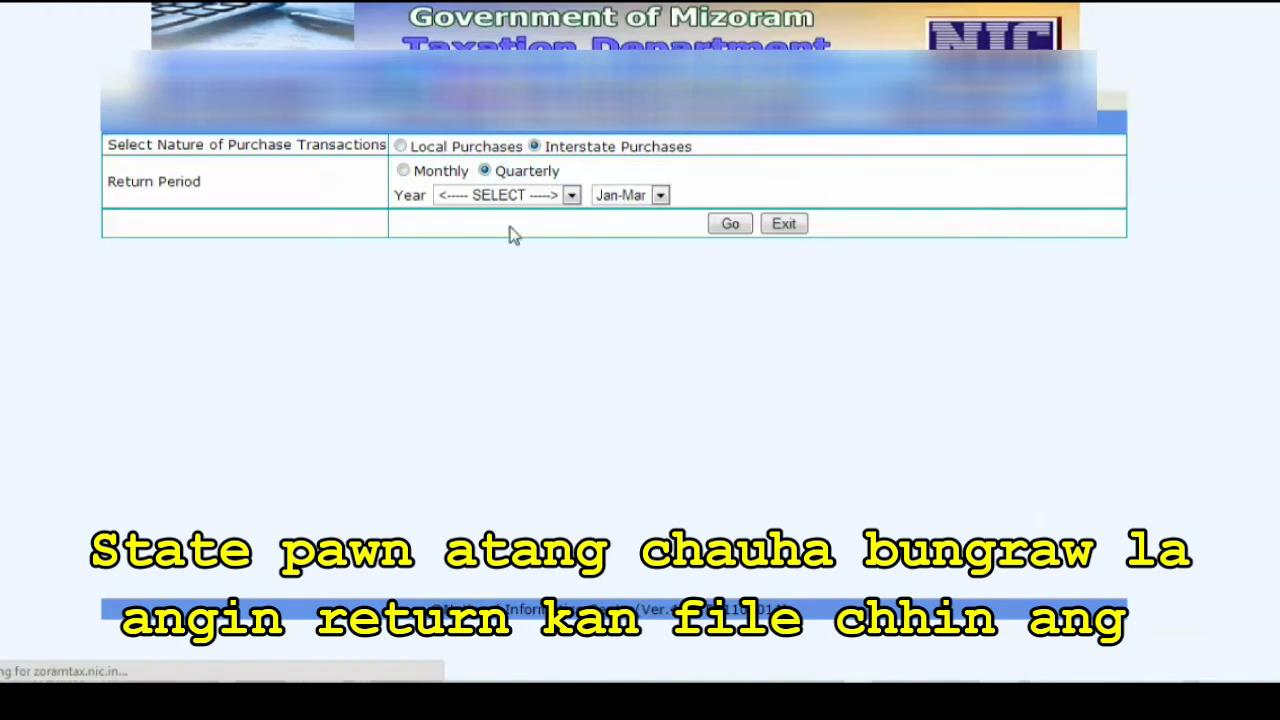
left_click(570, 197)
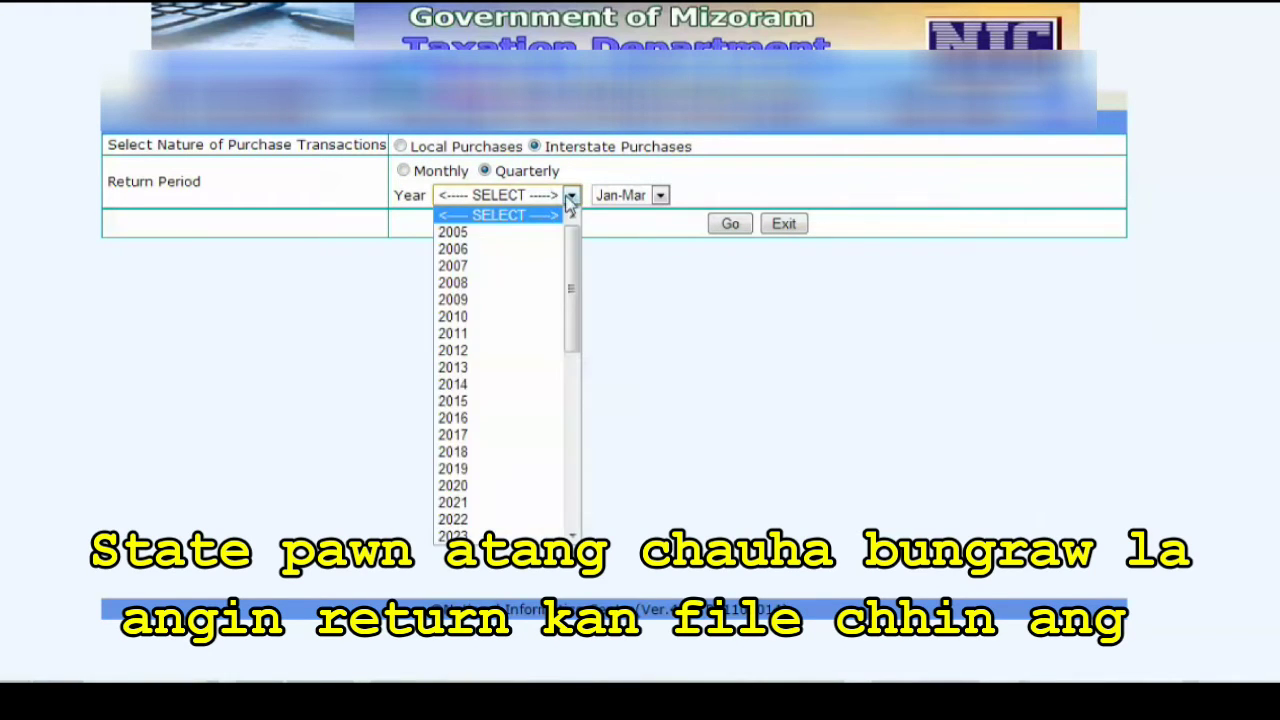
left_click(494, 402)
left_click(660, 196)
left_click(657, 211)
left_click(730, 225)
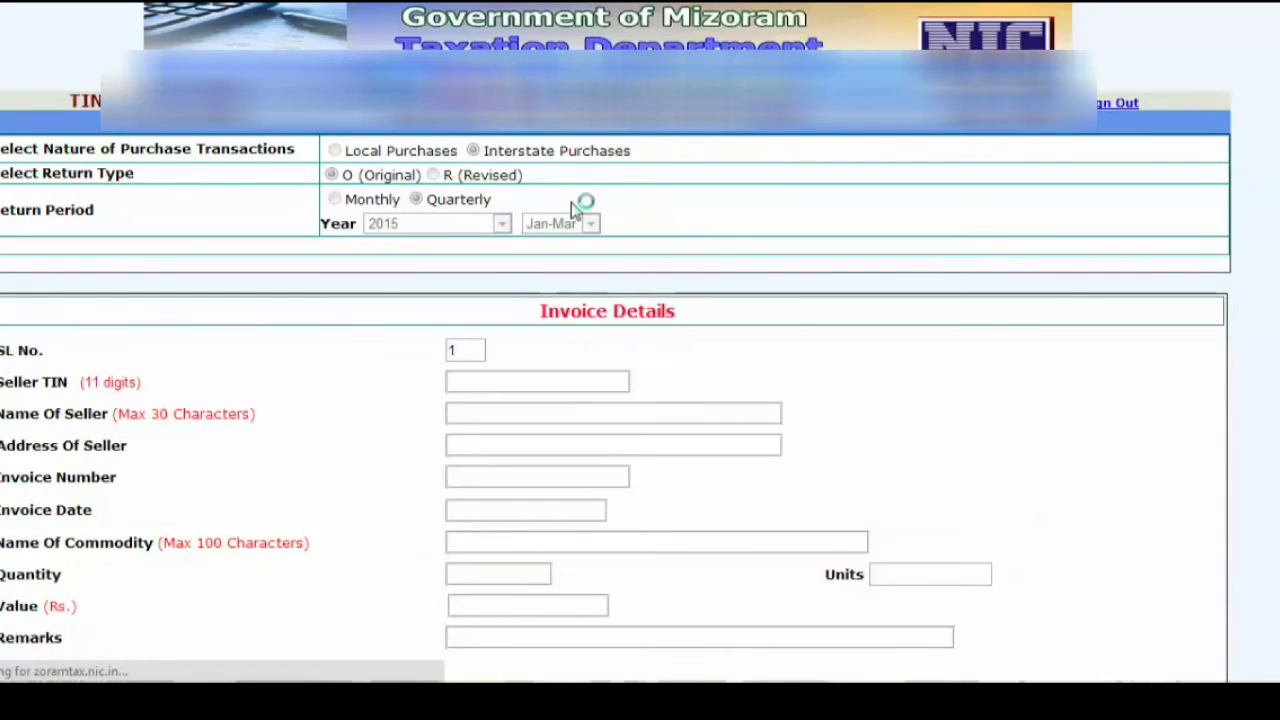
- Import the Hindustan Store Trading iron rod waybill (331463.00) from e-Way Bills as a purchase invoice
scroll(480, 200, "down", 3)
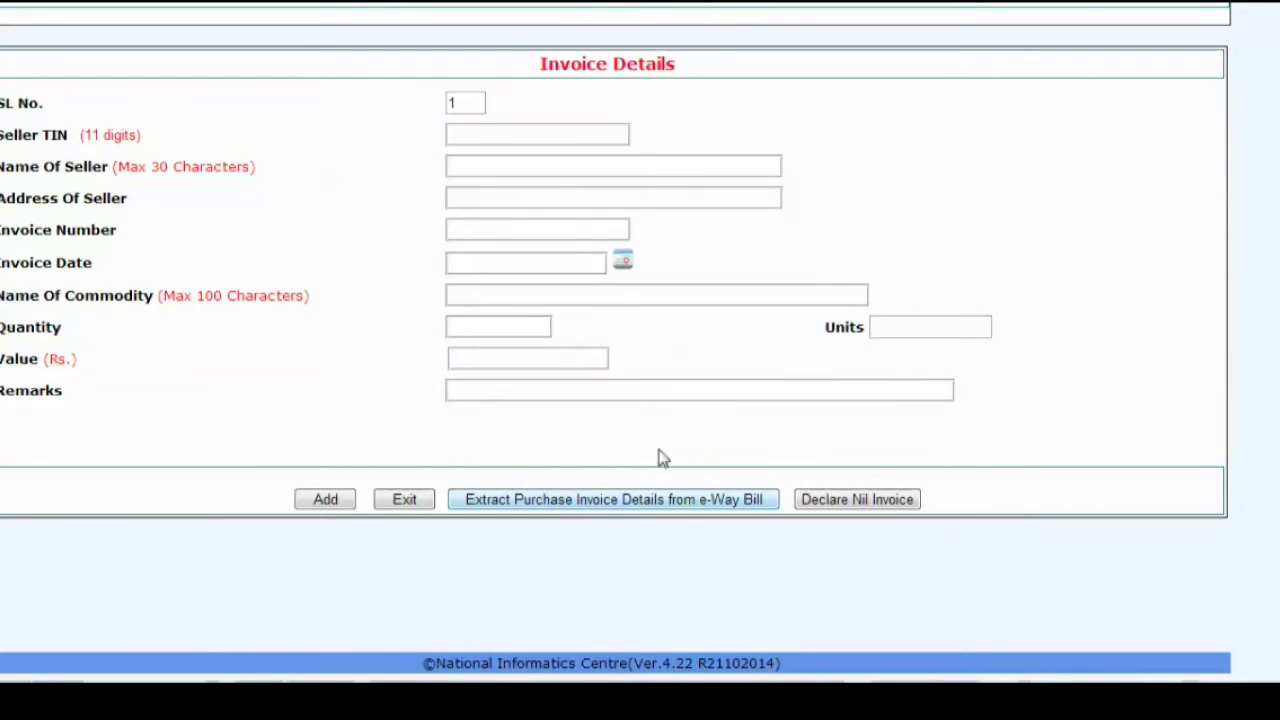
left_click(615, 499)
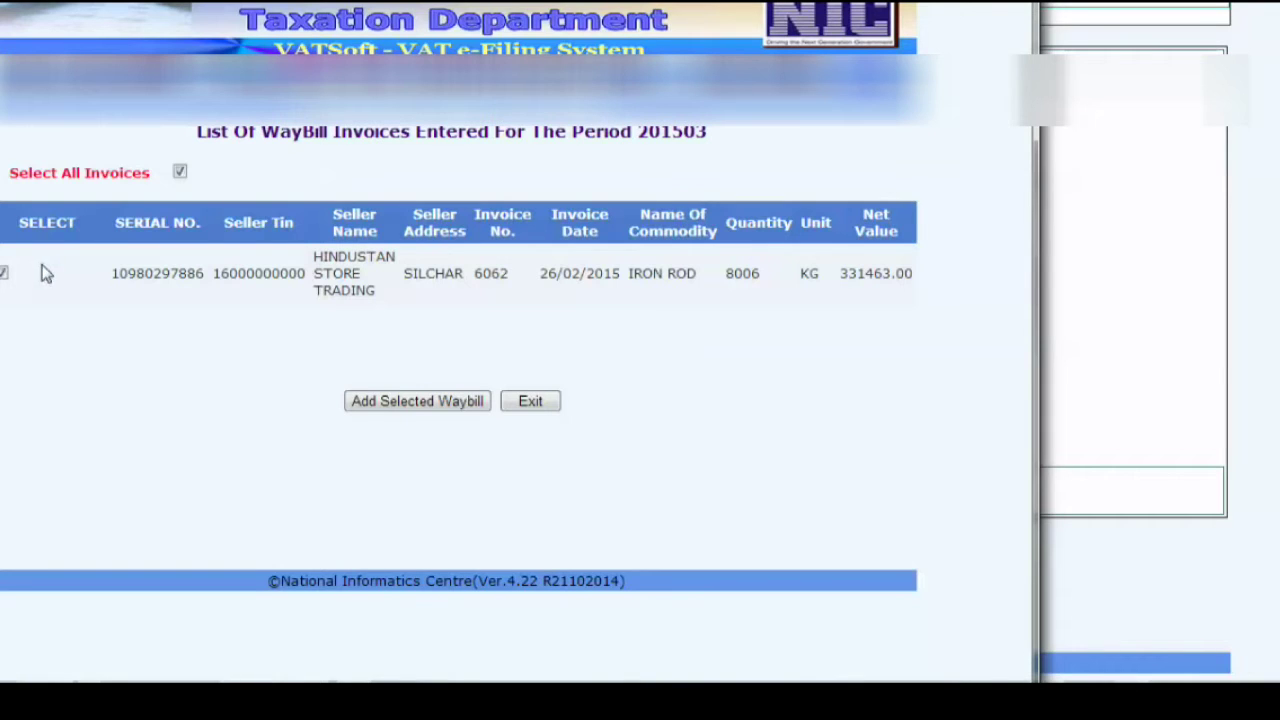
left_click(452, 401)
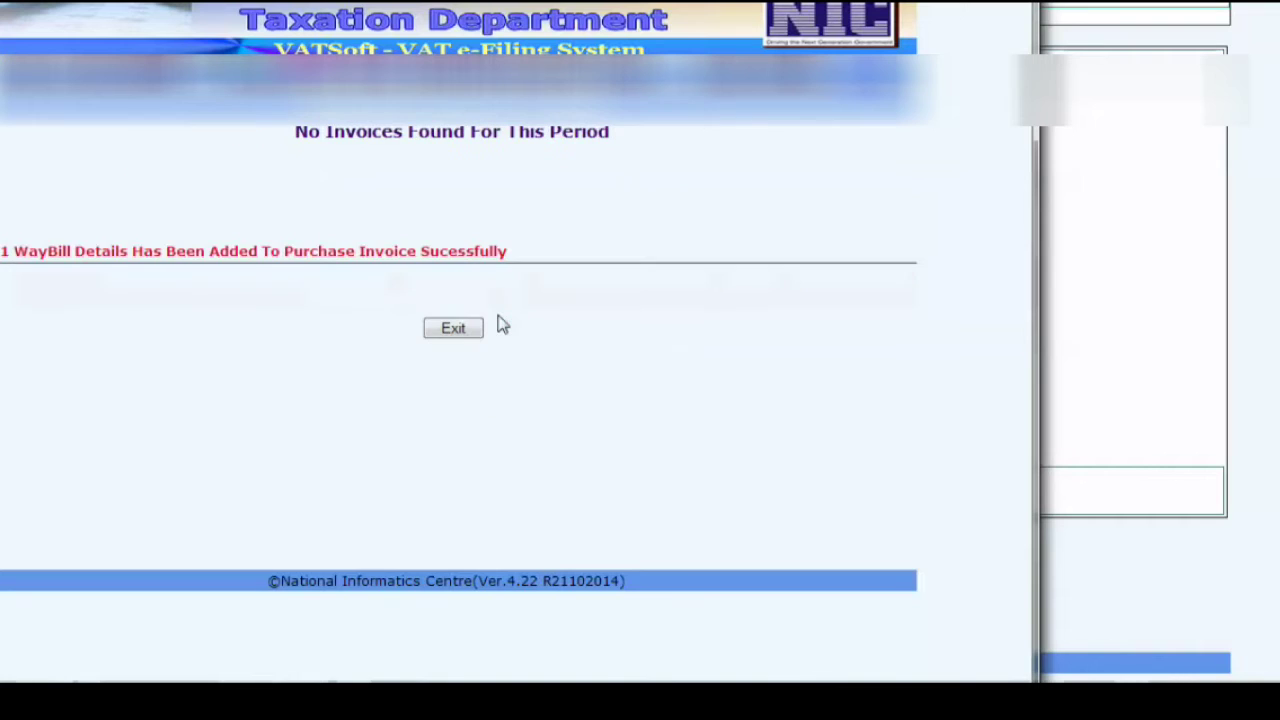
left_click(465, 329)
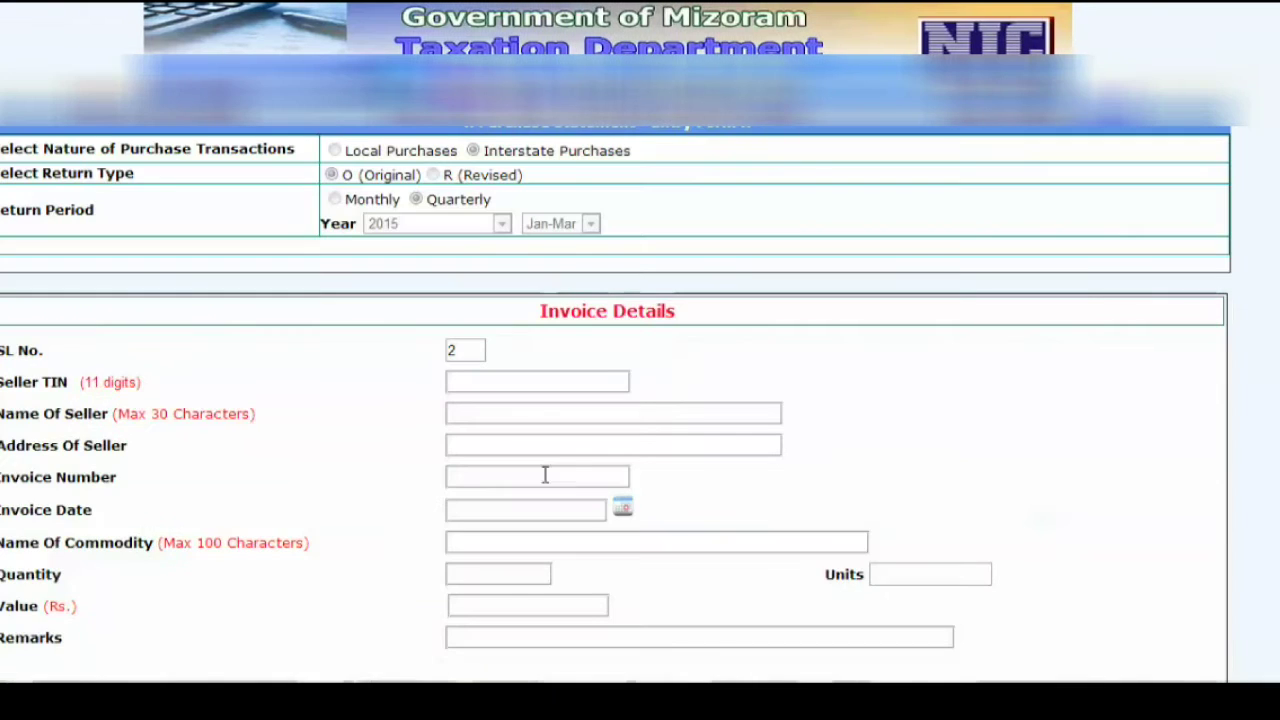
- View the 26/02/2015 invoice in the entered purchase list, then exit the entry form
scroll(574, 340, "down", 3)
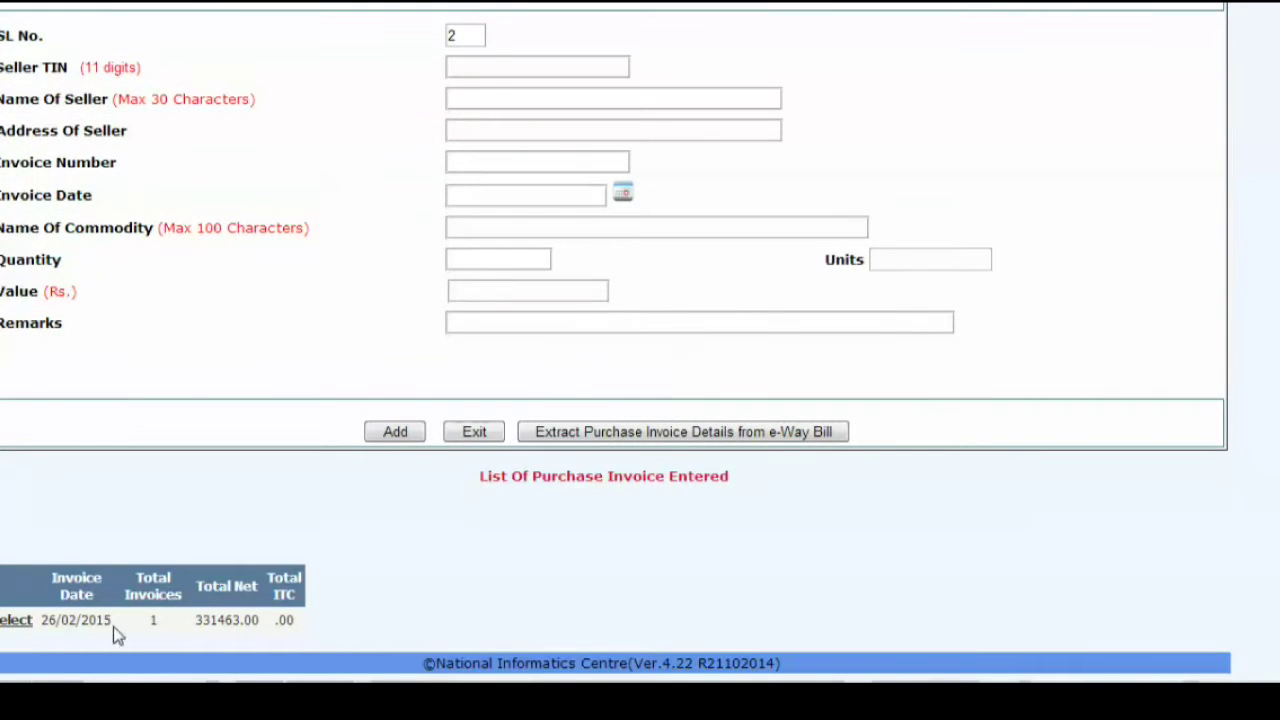
left_click(14, 620)
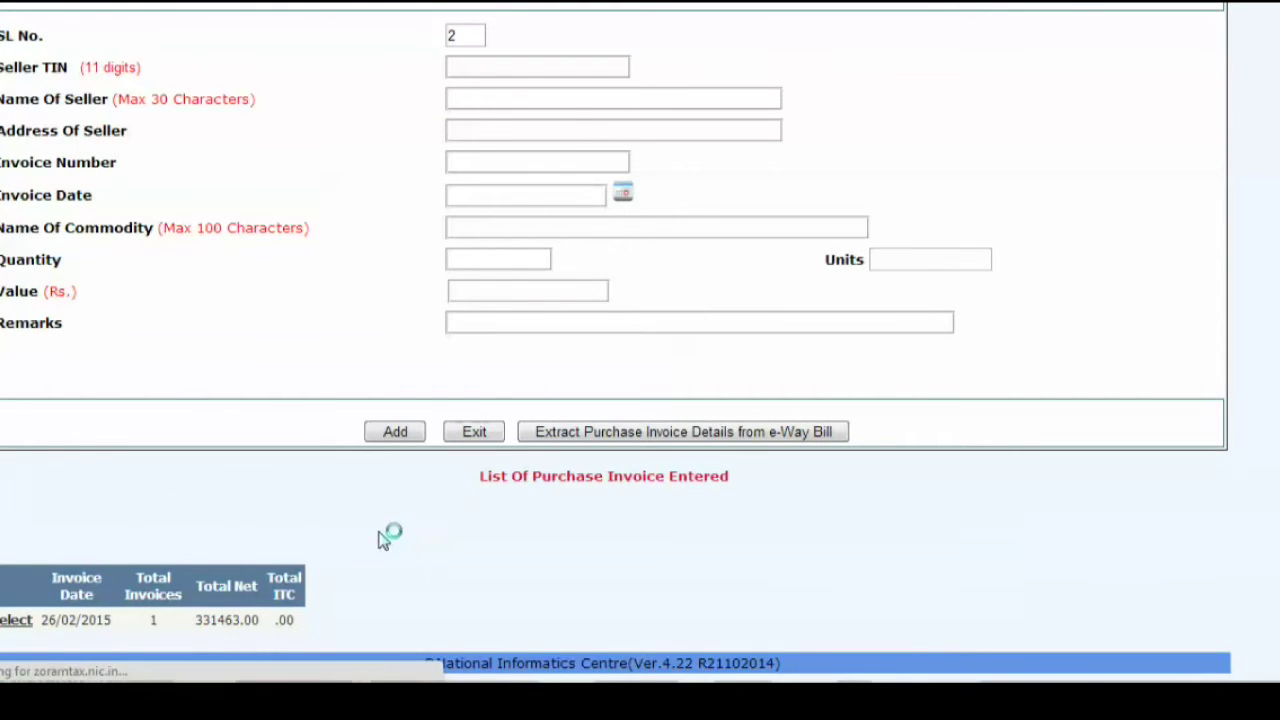
scroll(415, 422, "down", 4)
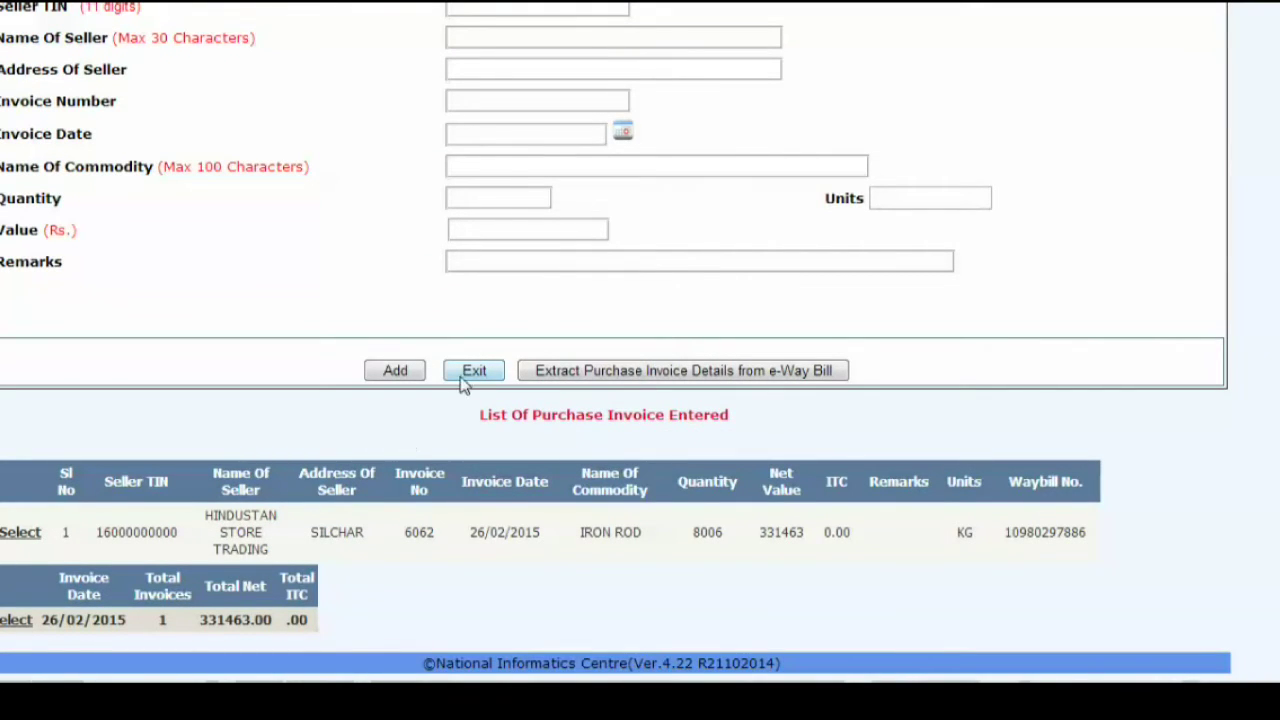
scroll(150, 566, "up", 1)
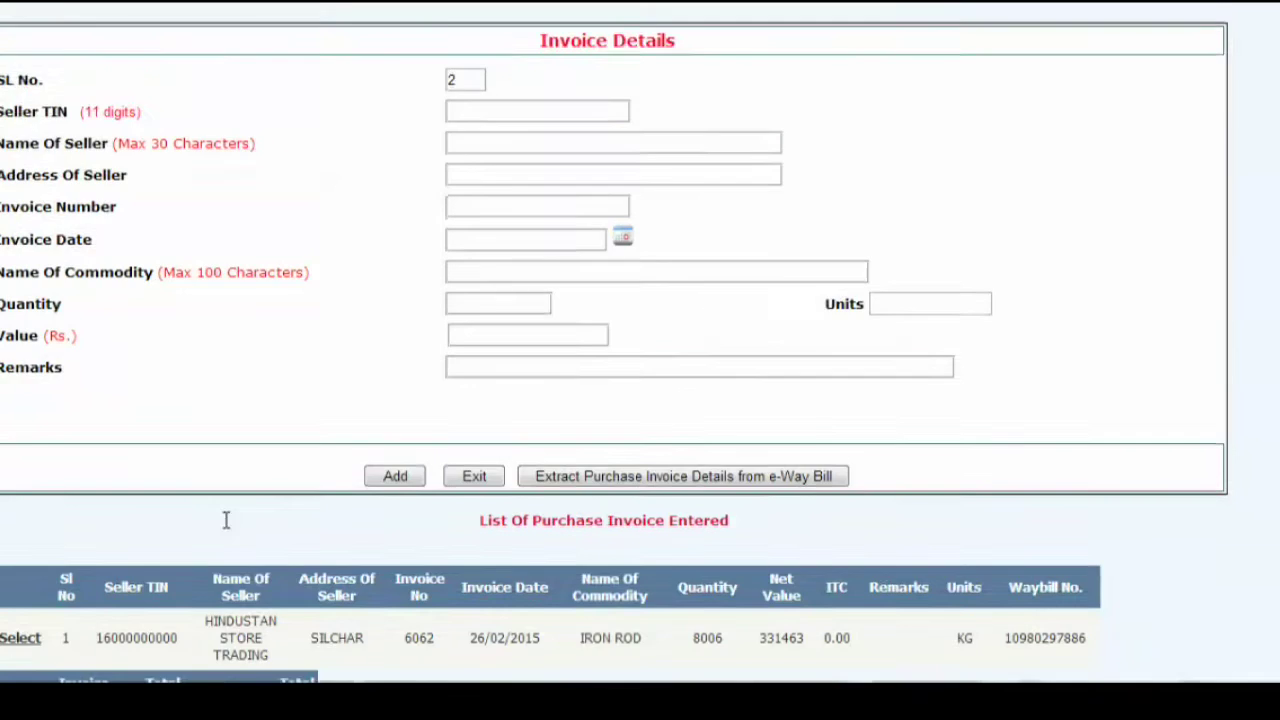
scroll(226, 529, "down", 1)
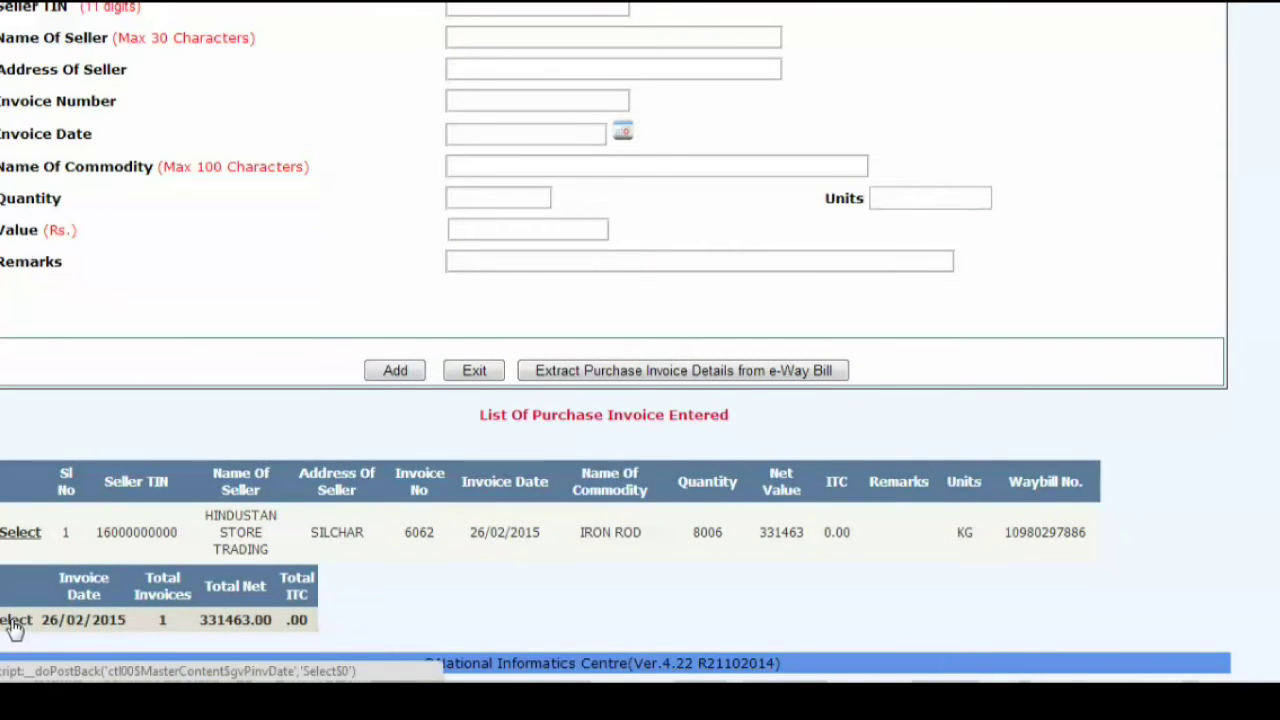
left_click(472, 370)
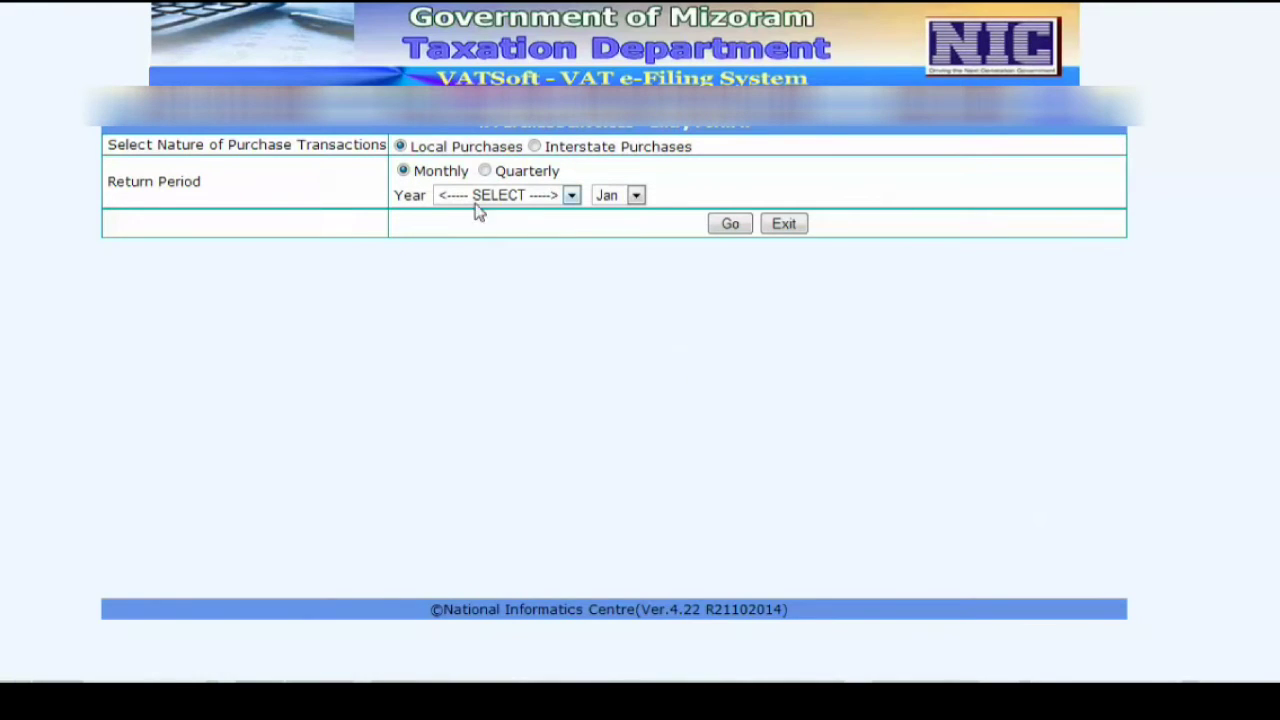
- Verify and submit the quarterly Jan-Mar 2015 interstate purchase invoices and print Form 7 totalling 331463
left_click(783, 225)
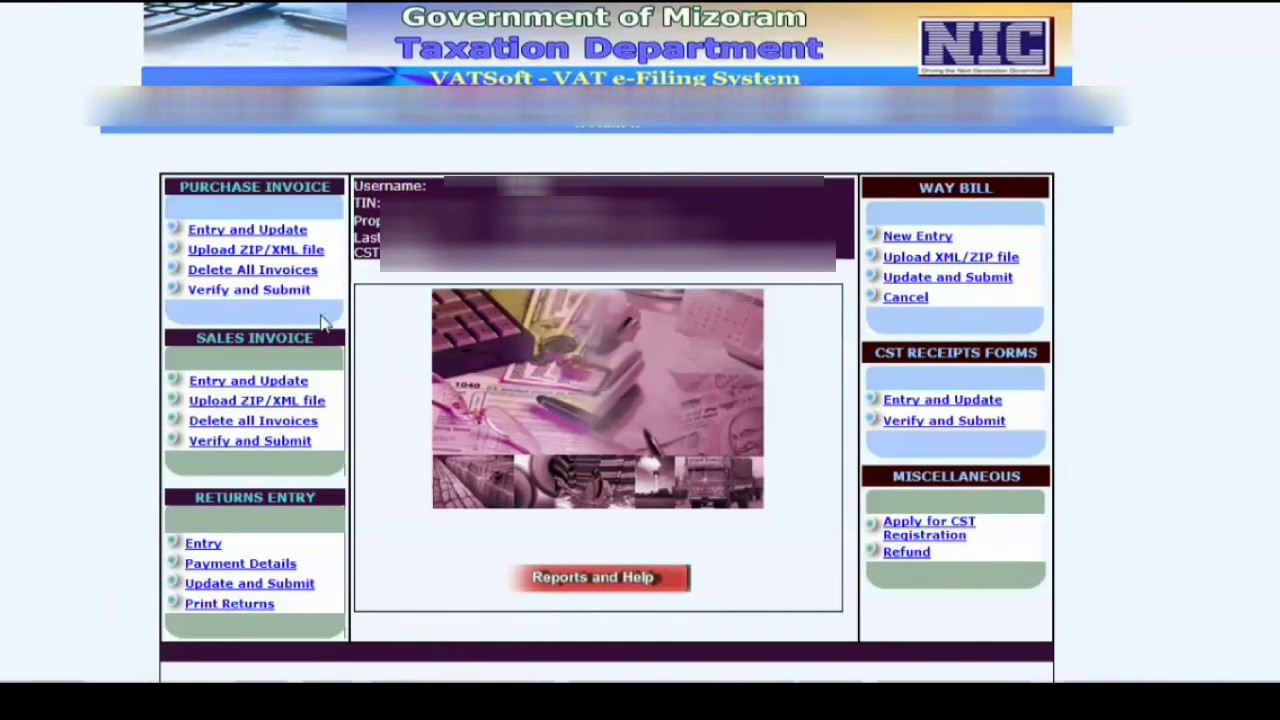
left_click(278, 292)
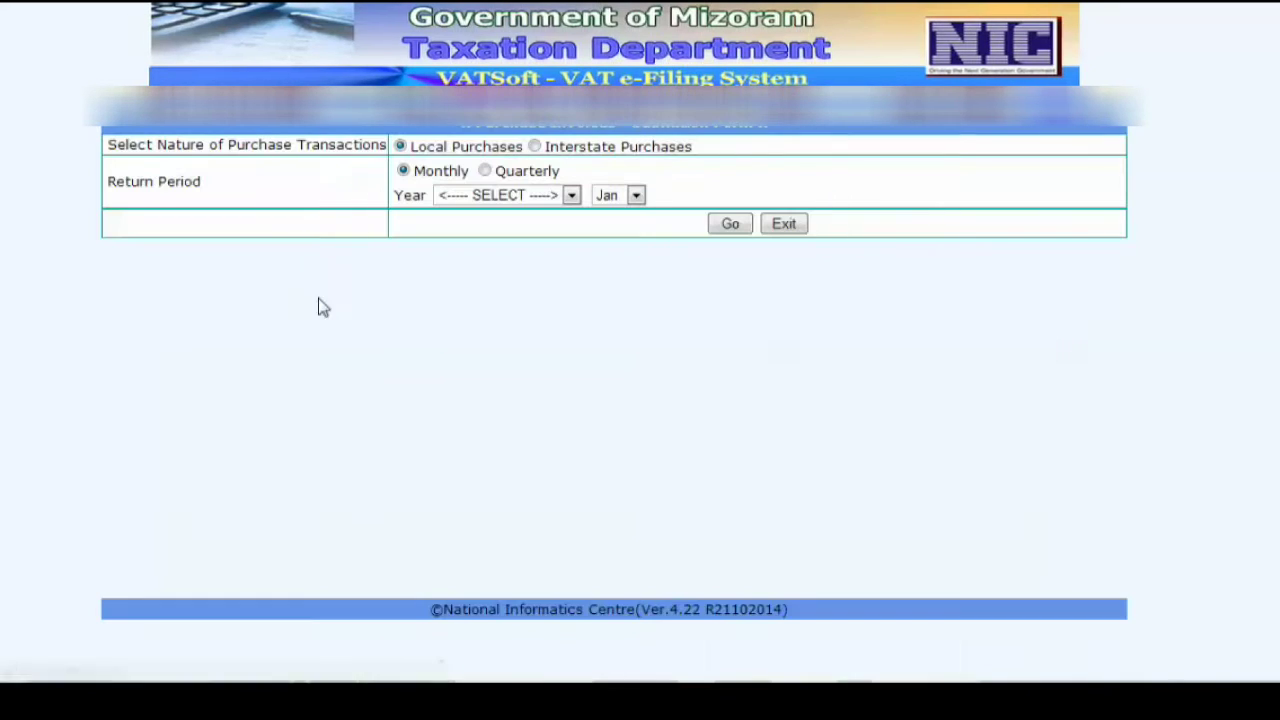
left_click(534, 146)
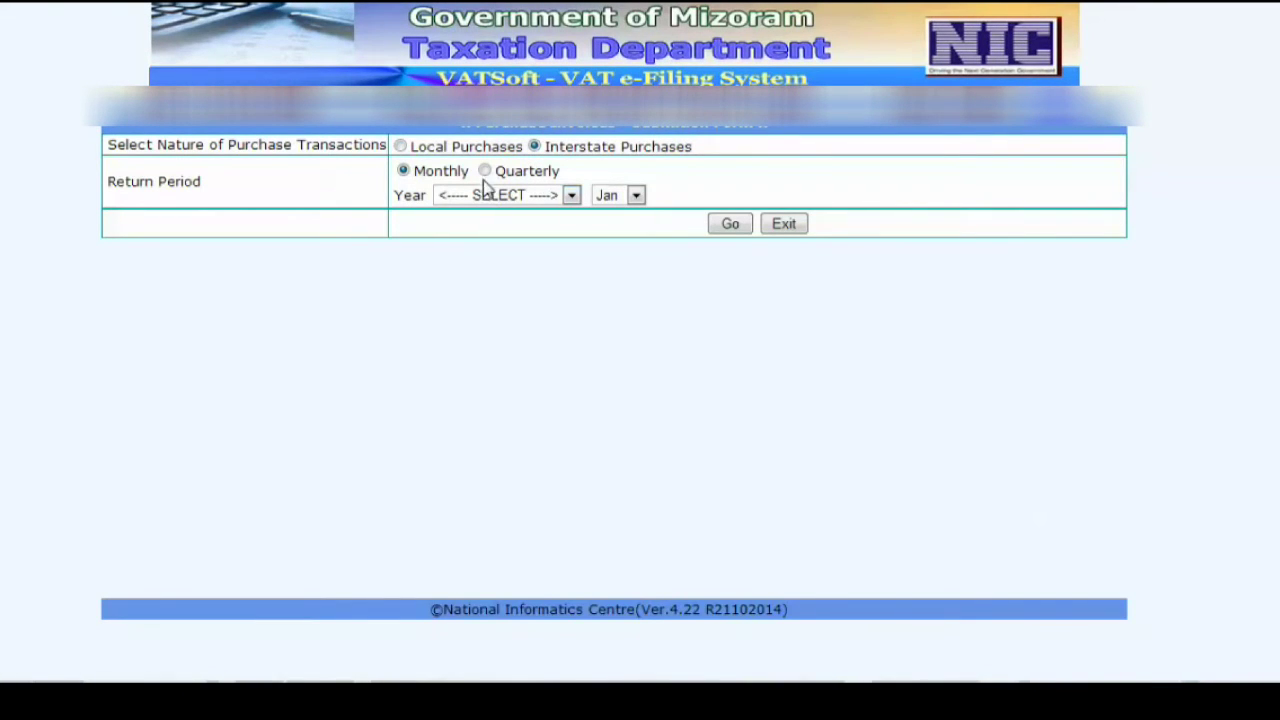
left_click(486, 172)
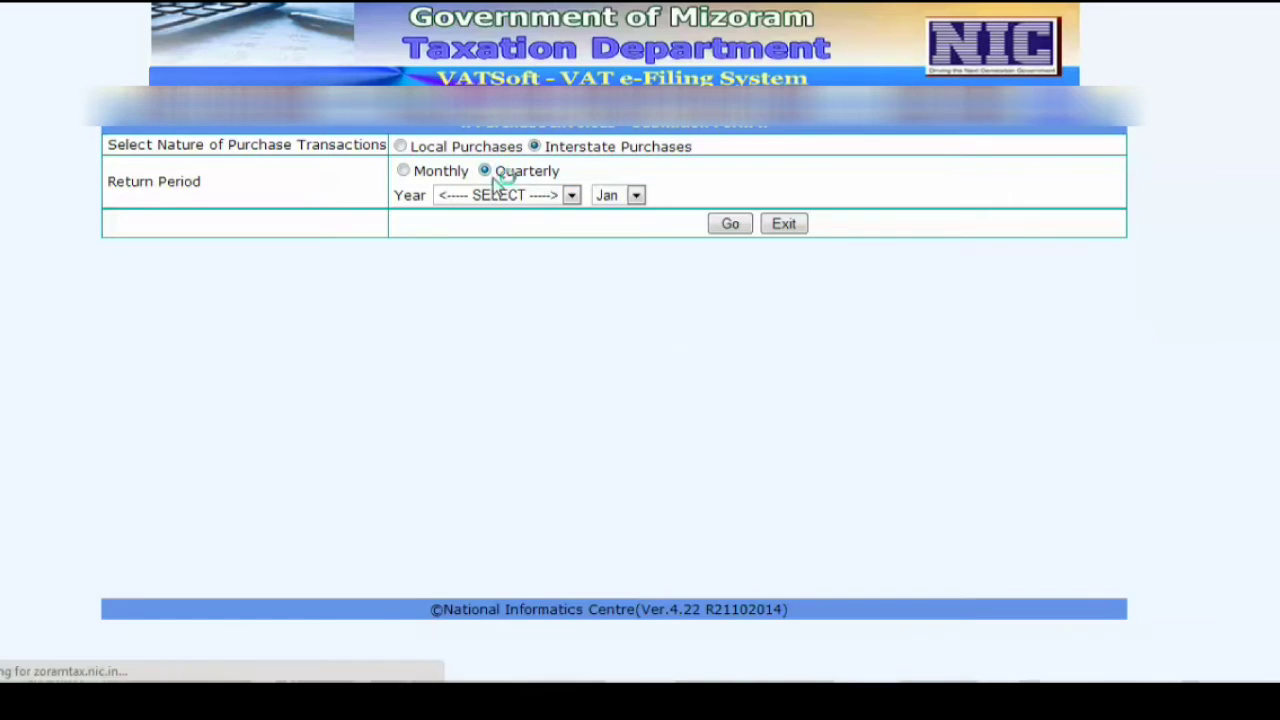
left_click(571, 195)
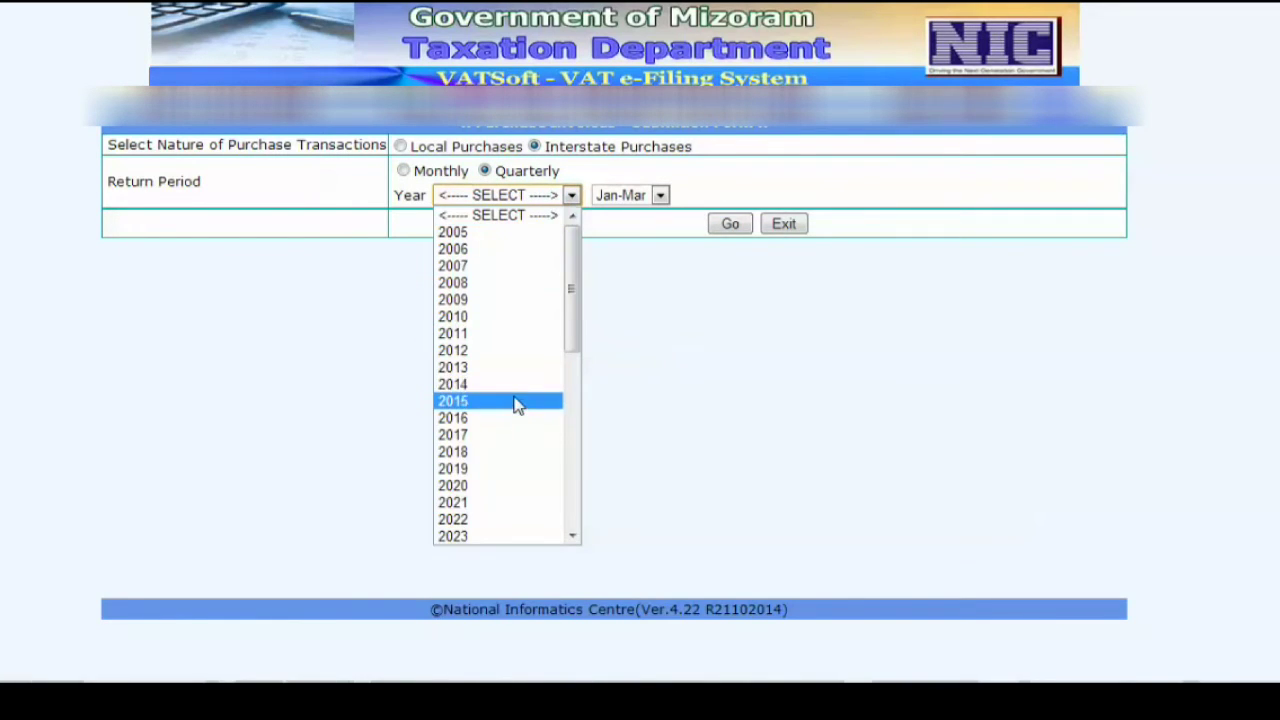
left_click(514, 402)
left_click(728, 225)
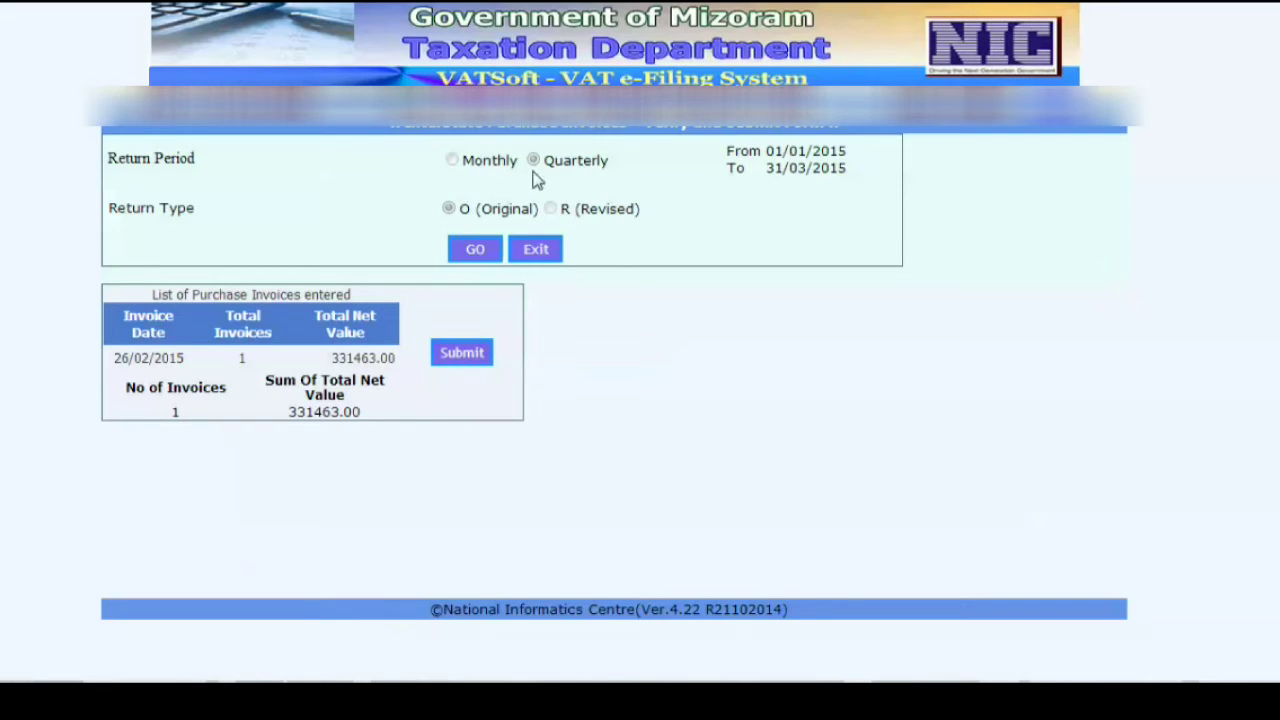
left_click(462, 355)
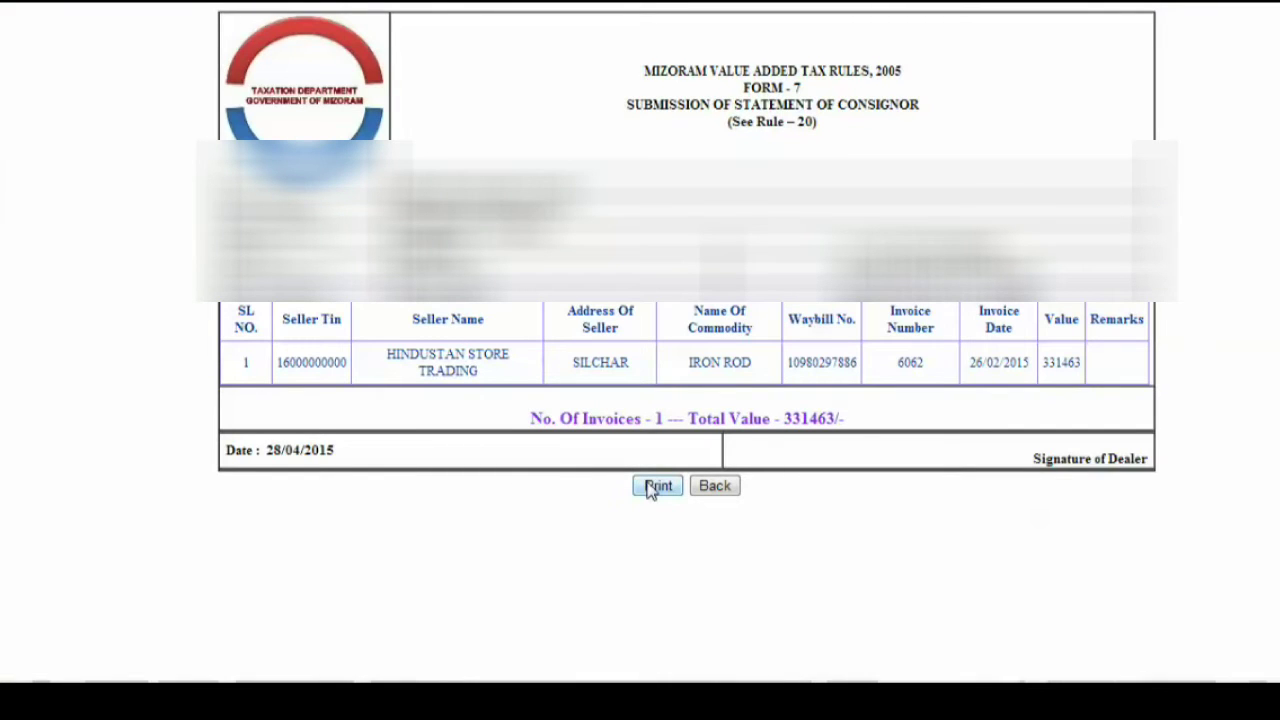
left_click(655, 487)
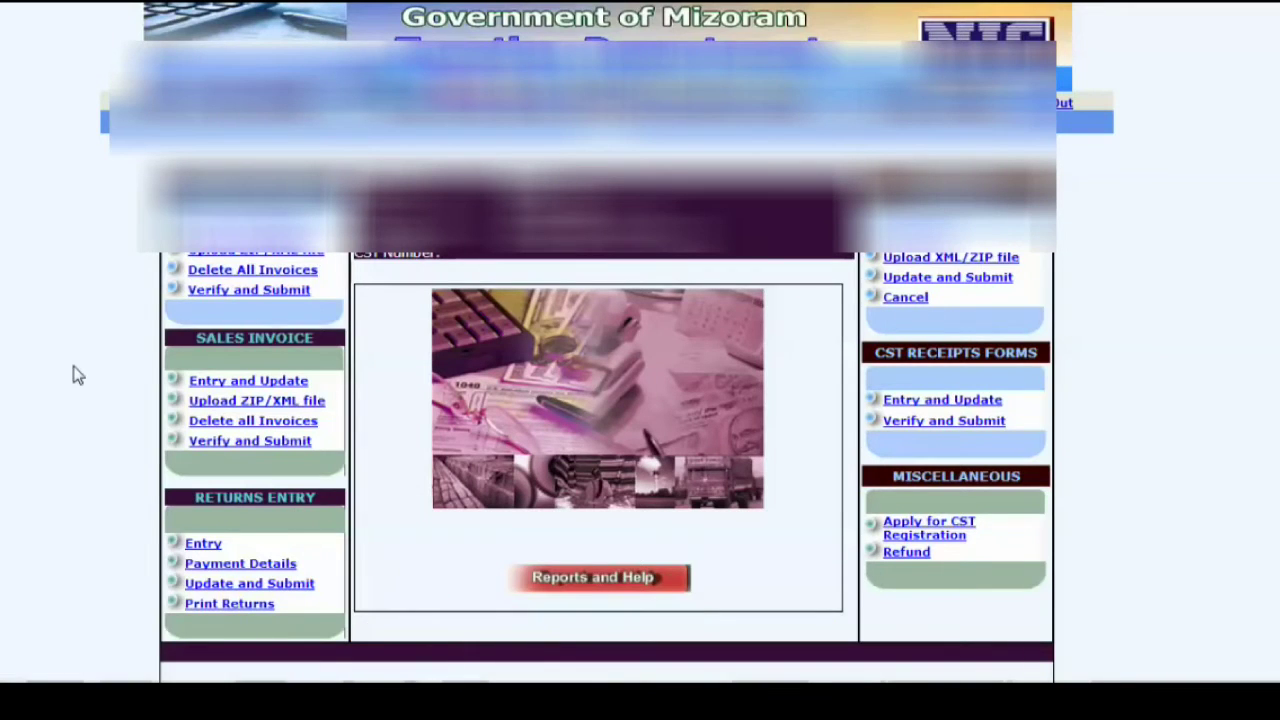
- In Returns Entry choose 2015, Quarterly, Jan-Mar, Original, load it and create a new Form 5
scroll(213, 432, "down", 1)
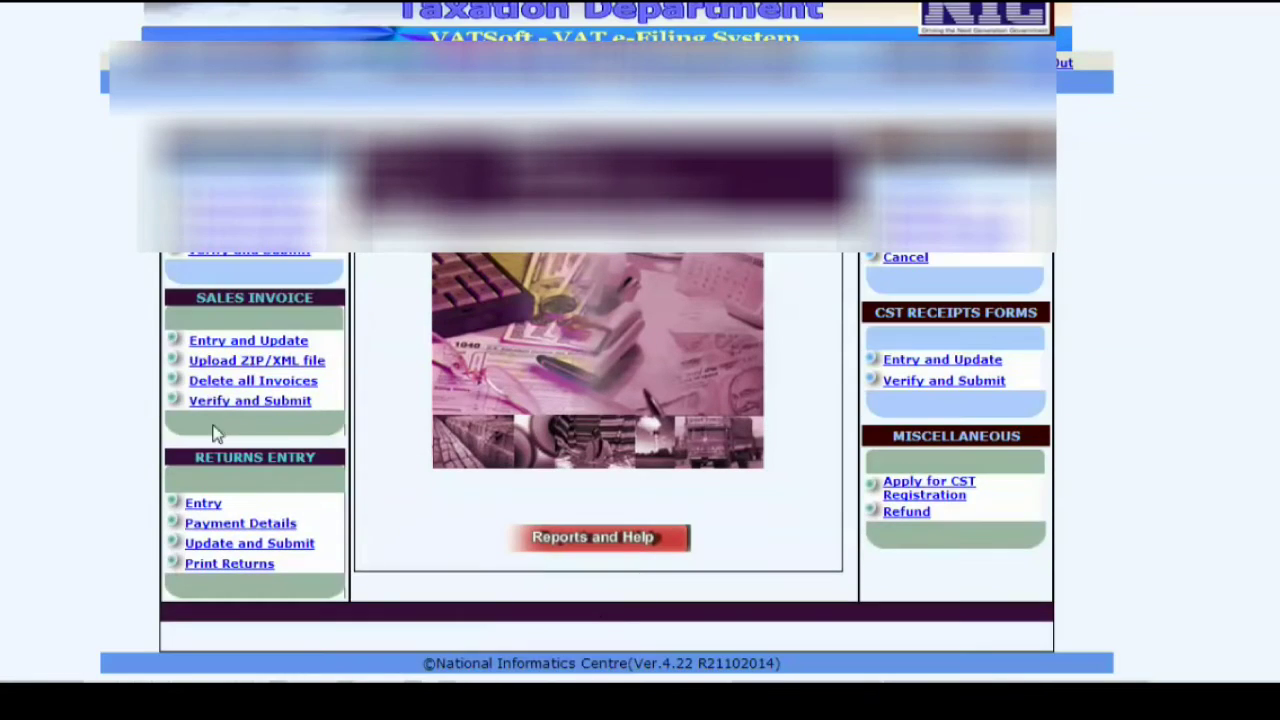
left_click(206, 503)
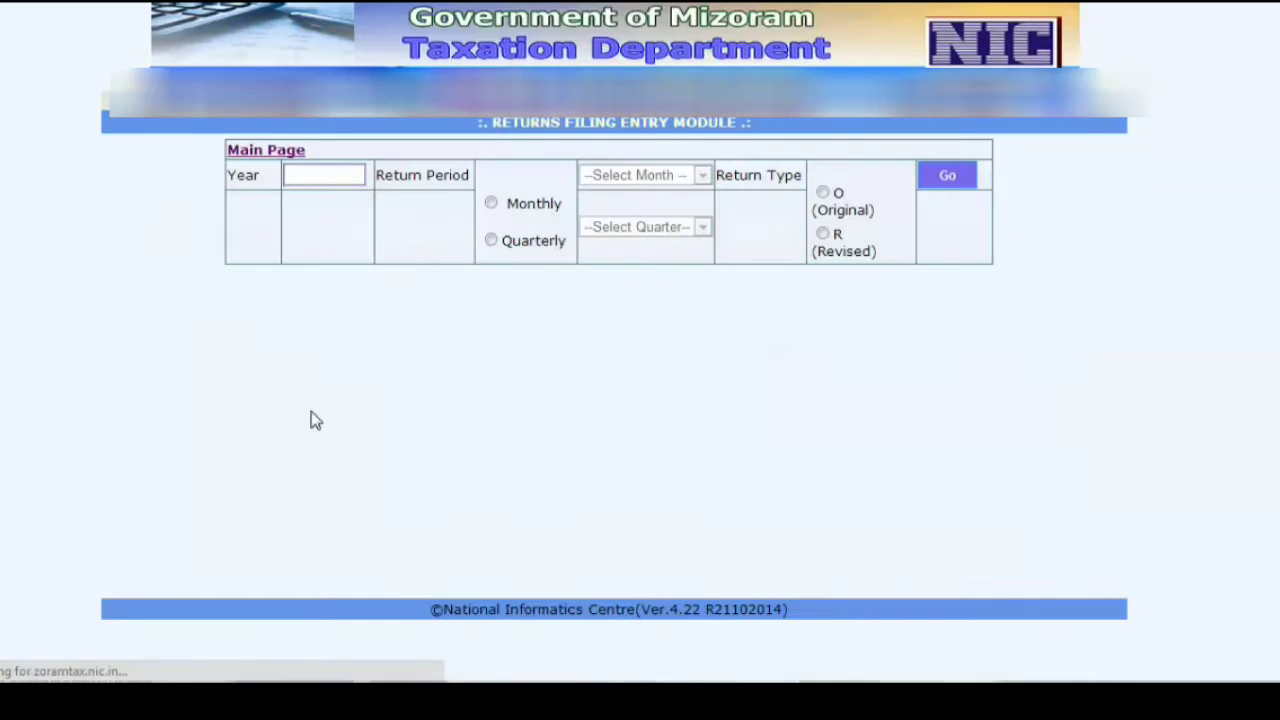
left_click(325, 176)
type("2015")
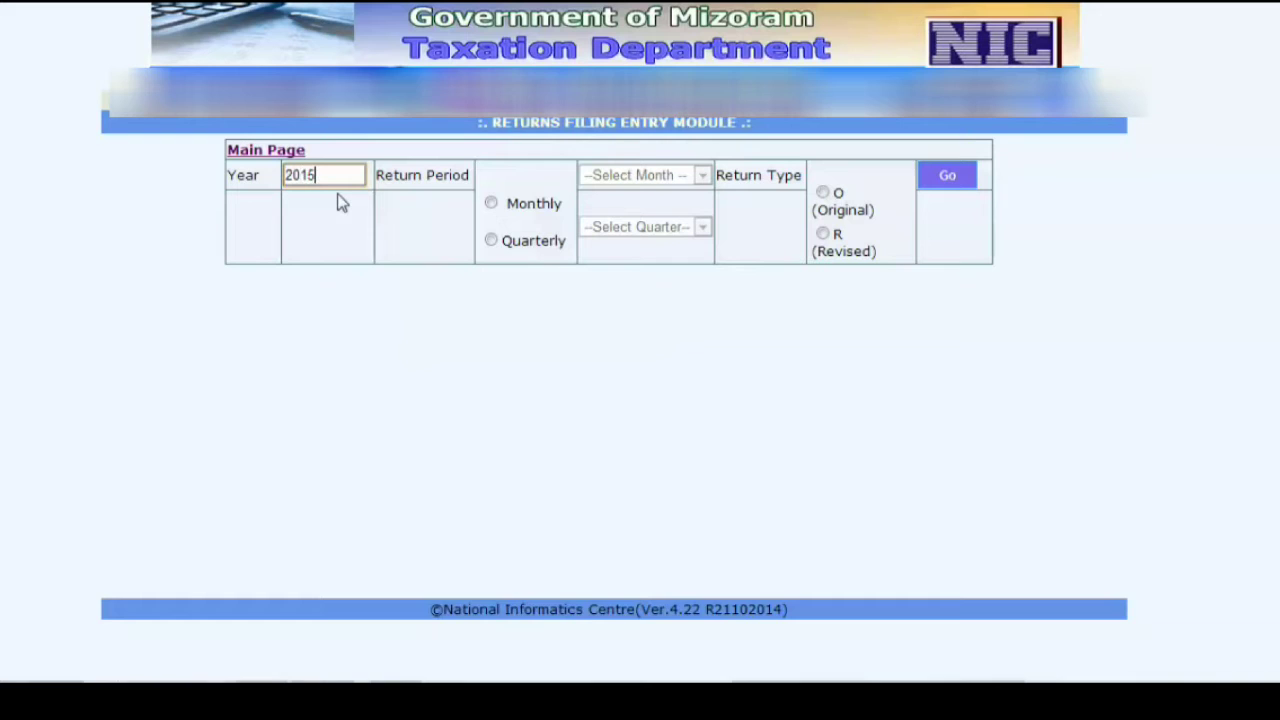
left_click(491, 240)
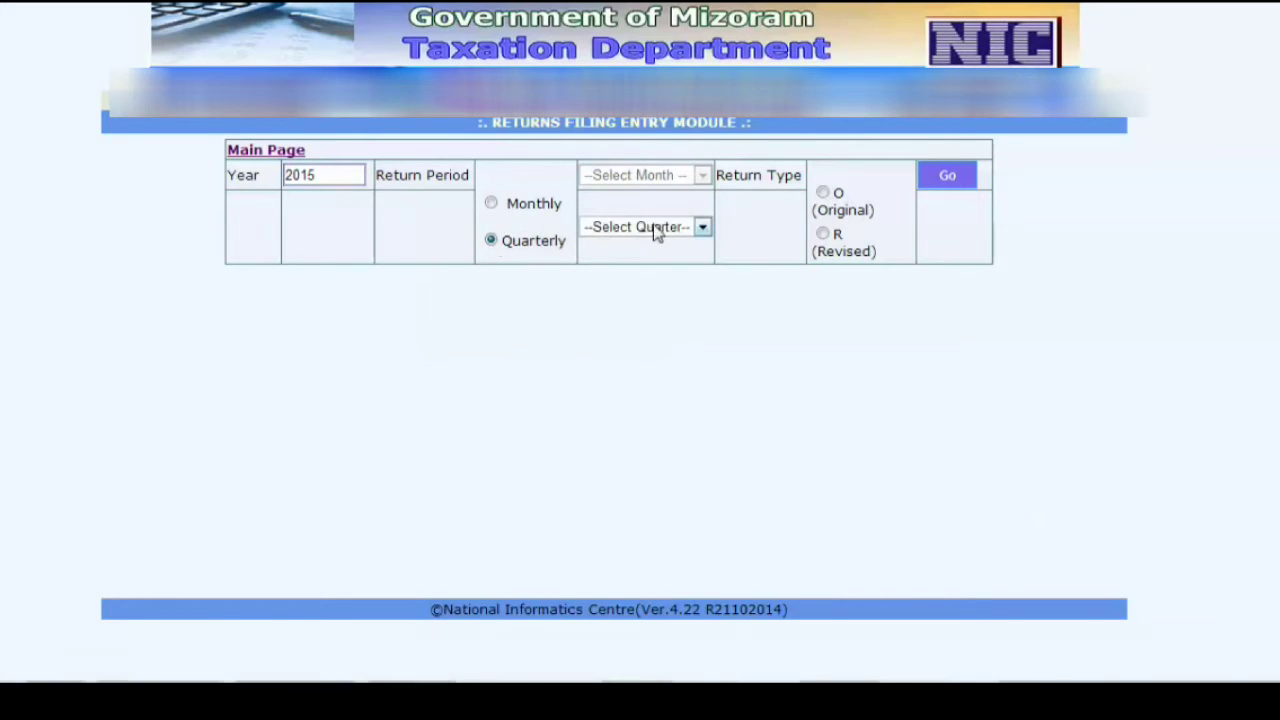
left_click(703, 229)
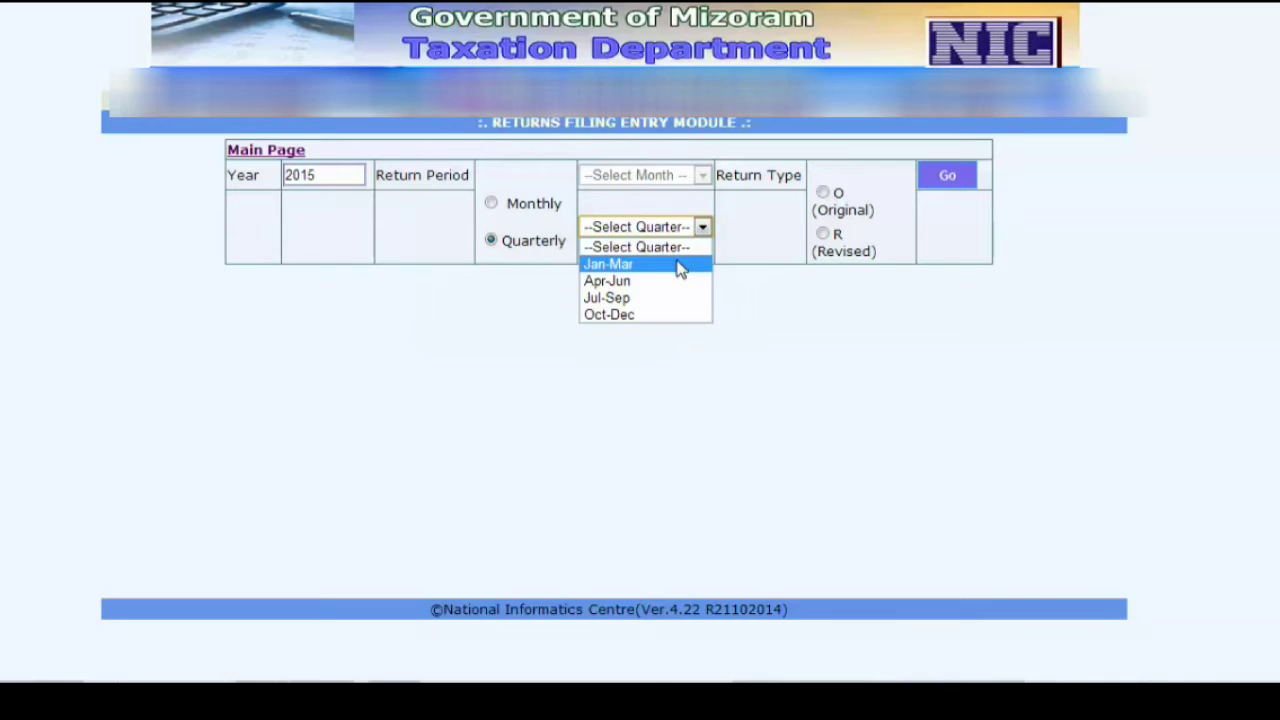
left_click(678, 270)
left_click(823, 193)
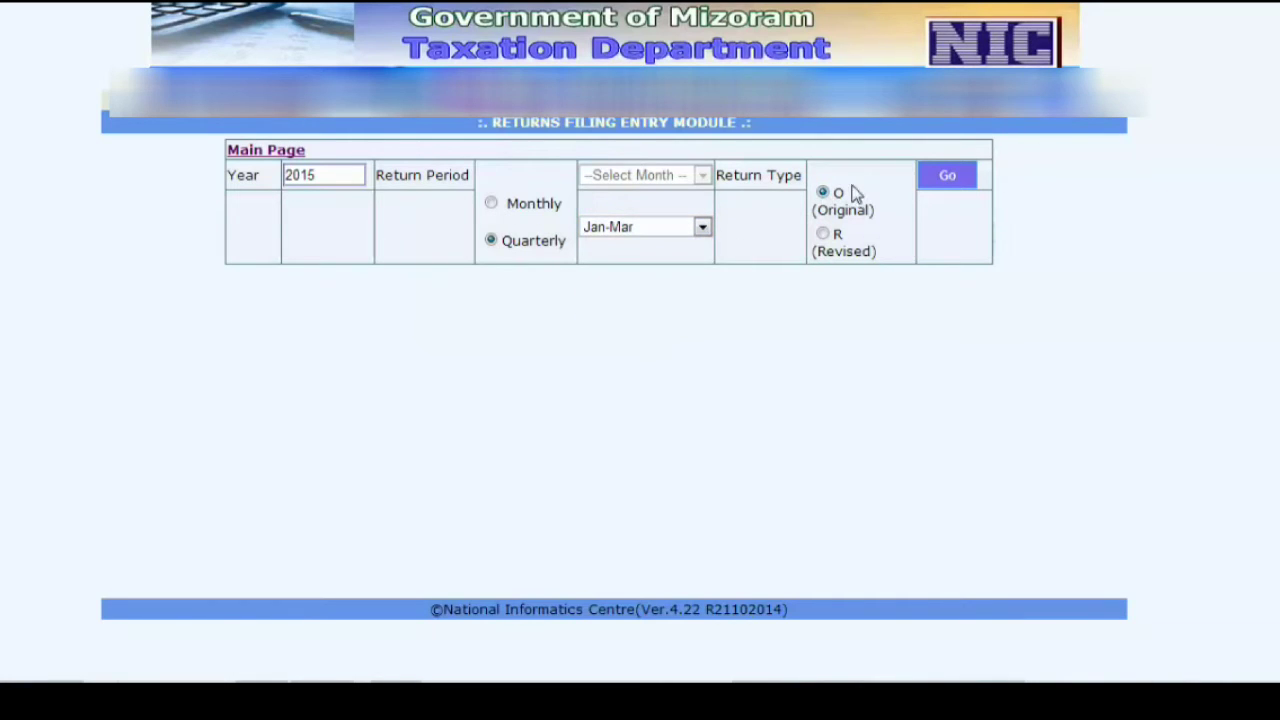
left_click(943, 177)
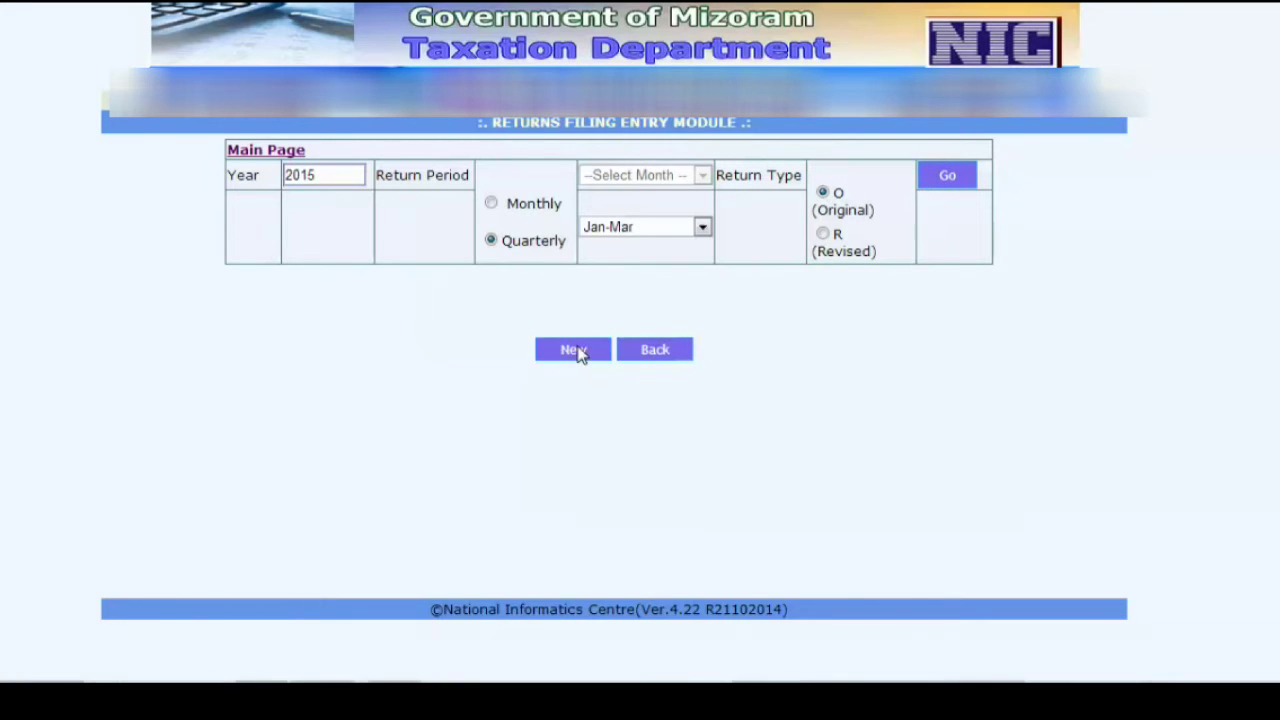
left_click(576, 350)
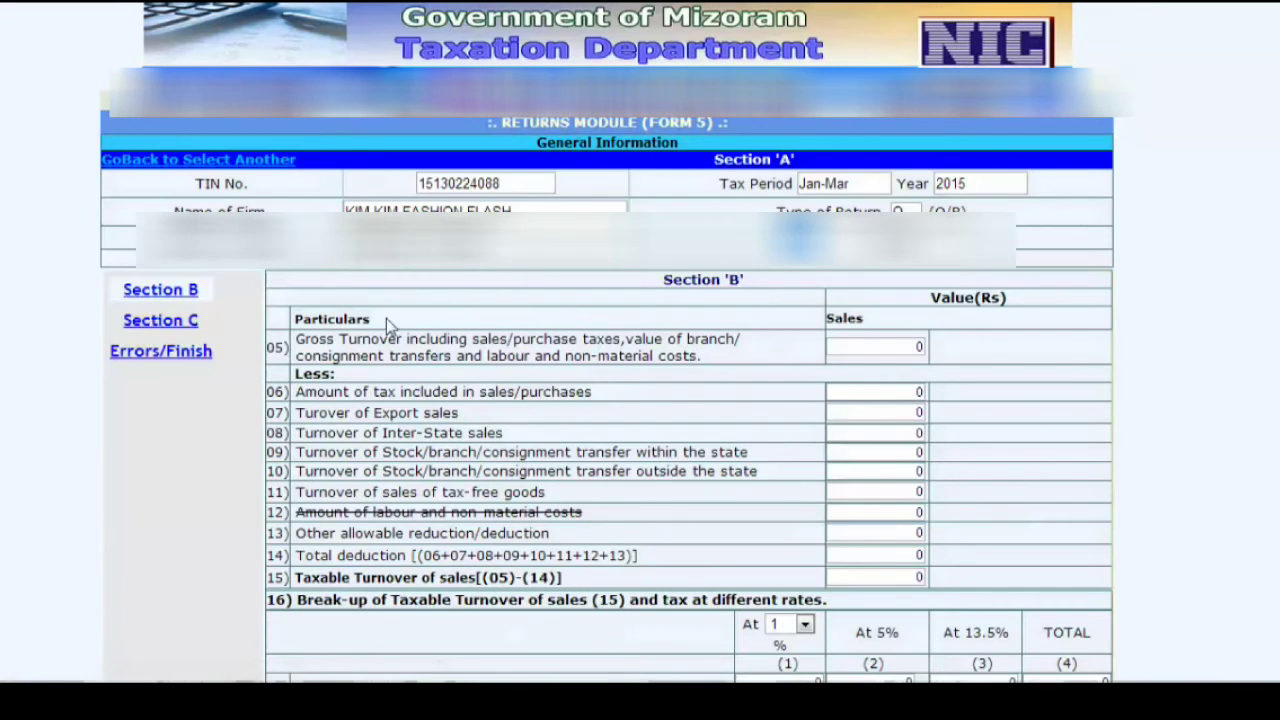
- Enter 331463 in section 17 row 19's 5% imports of taxable goods field
scroll(593, 301, "down", 5)
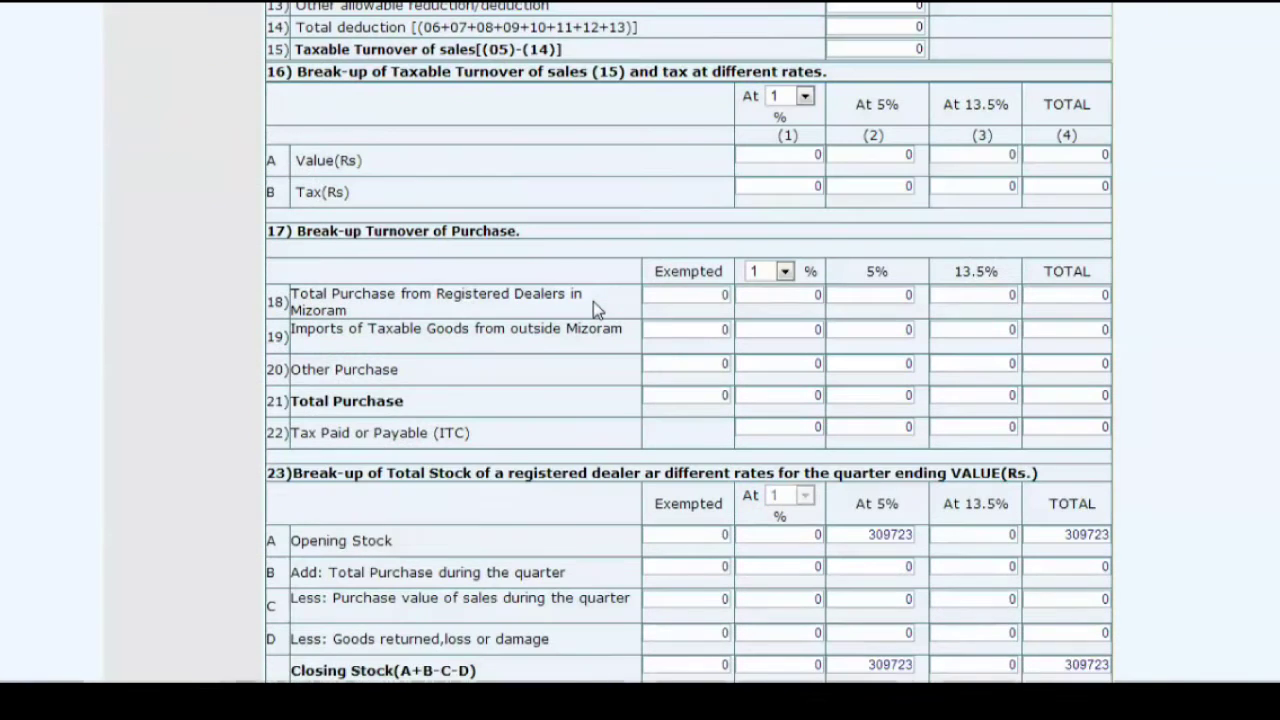
scroll(593, 301, "down", 1)
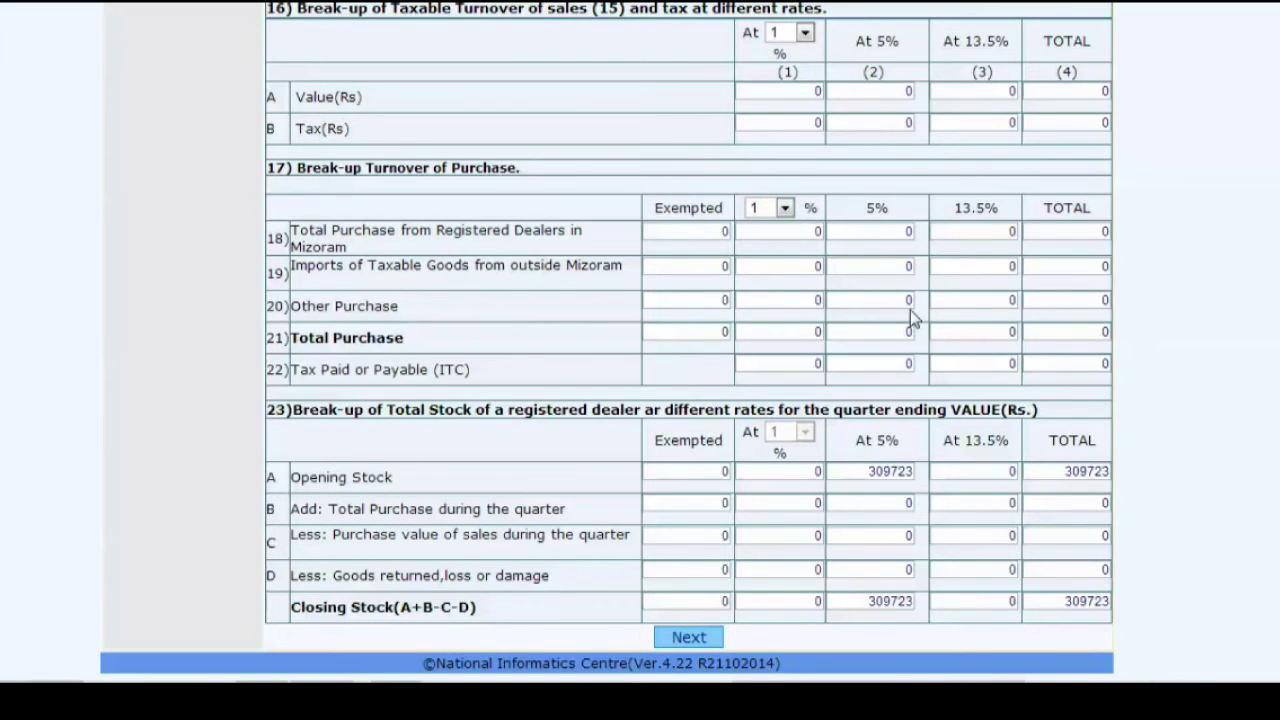
left_click(903, 265)
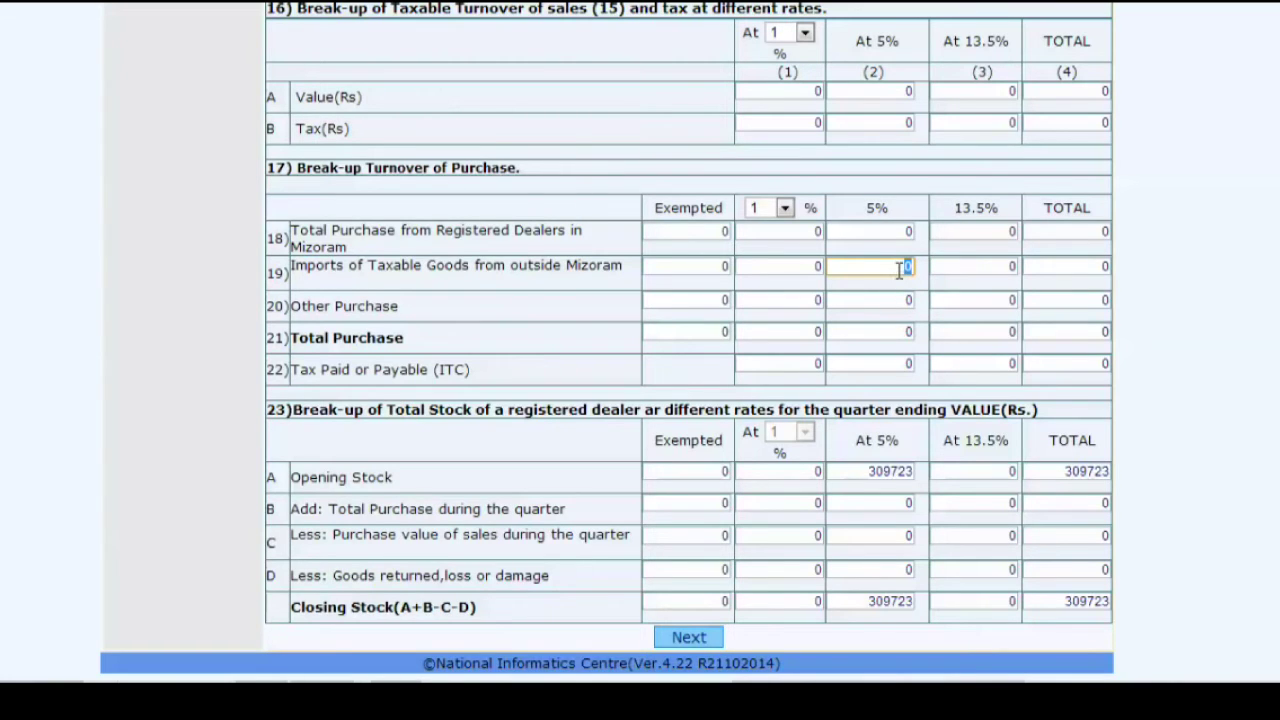
type("331")
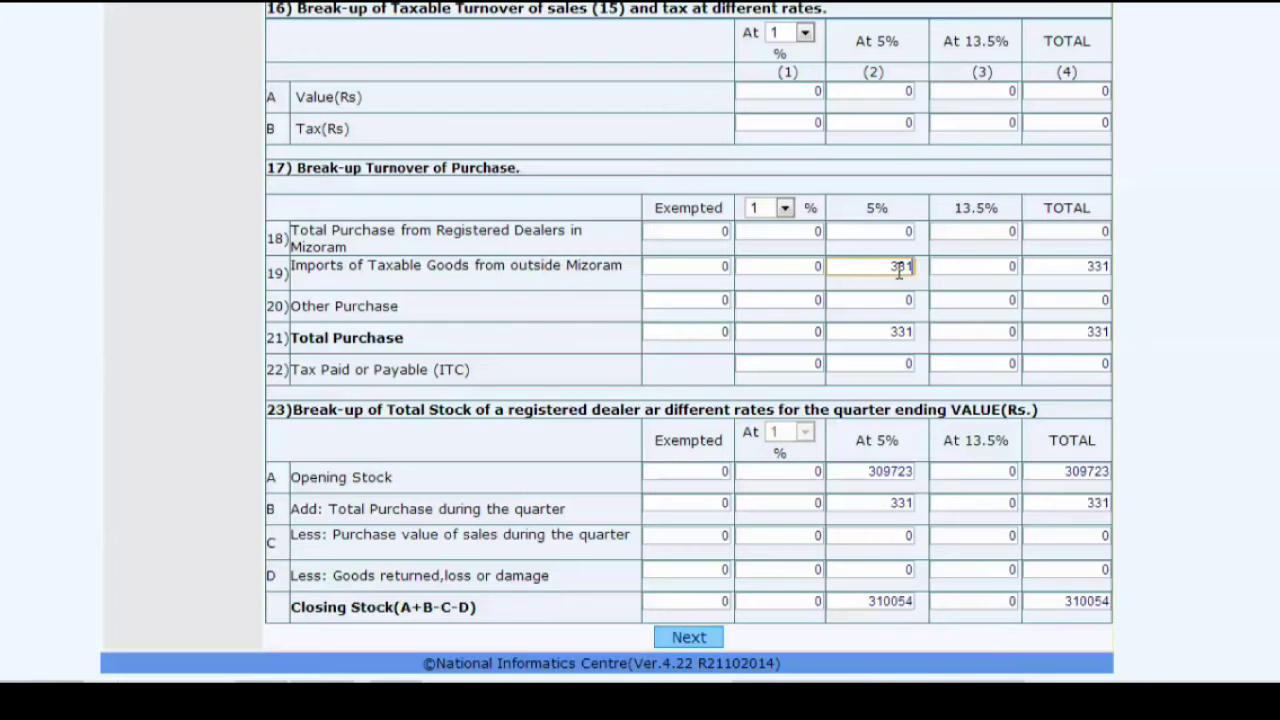
type("463")
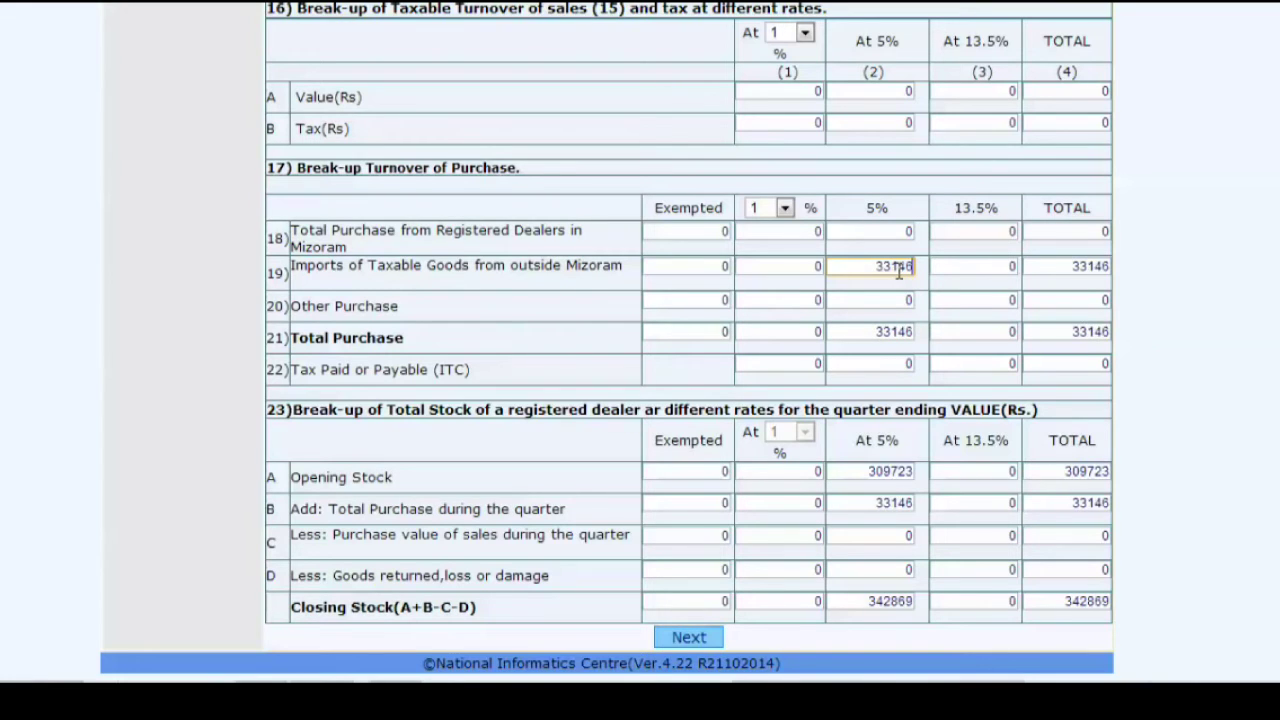
left_click(871, 354)
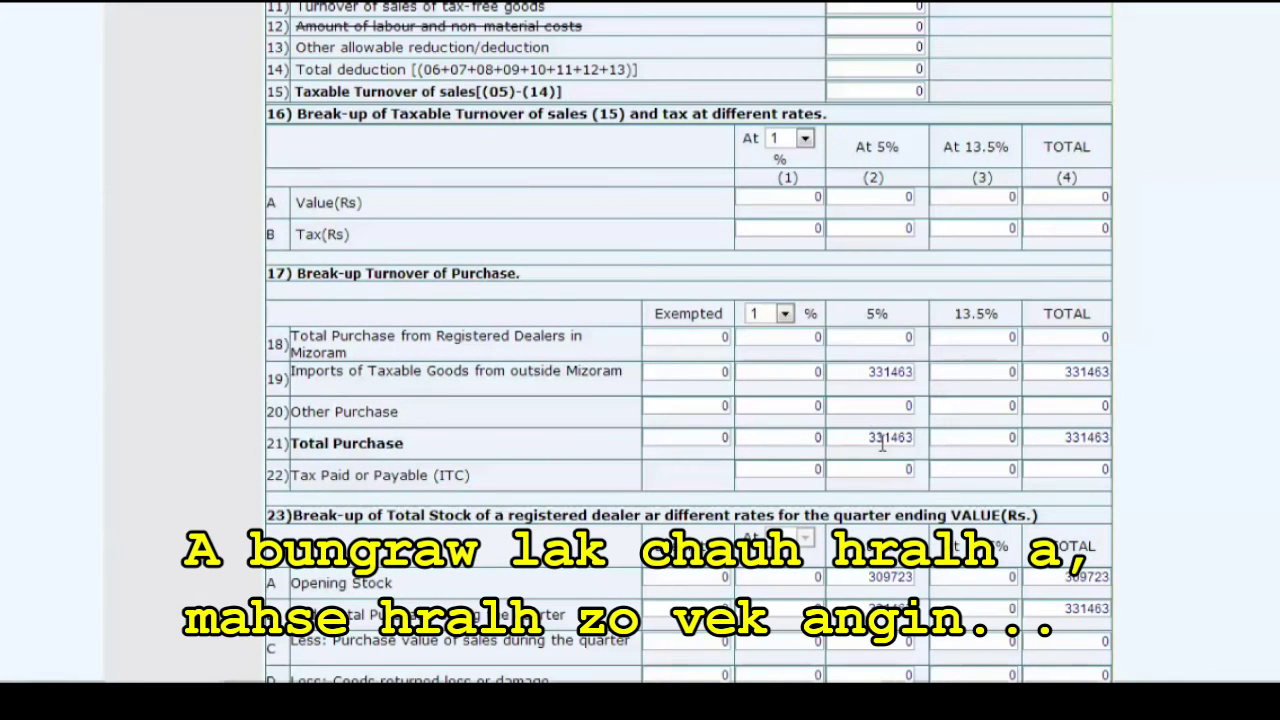
- Launch Calculator and compute the 8% margin on 331463, giving 26517.04
key("super")
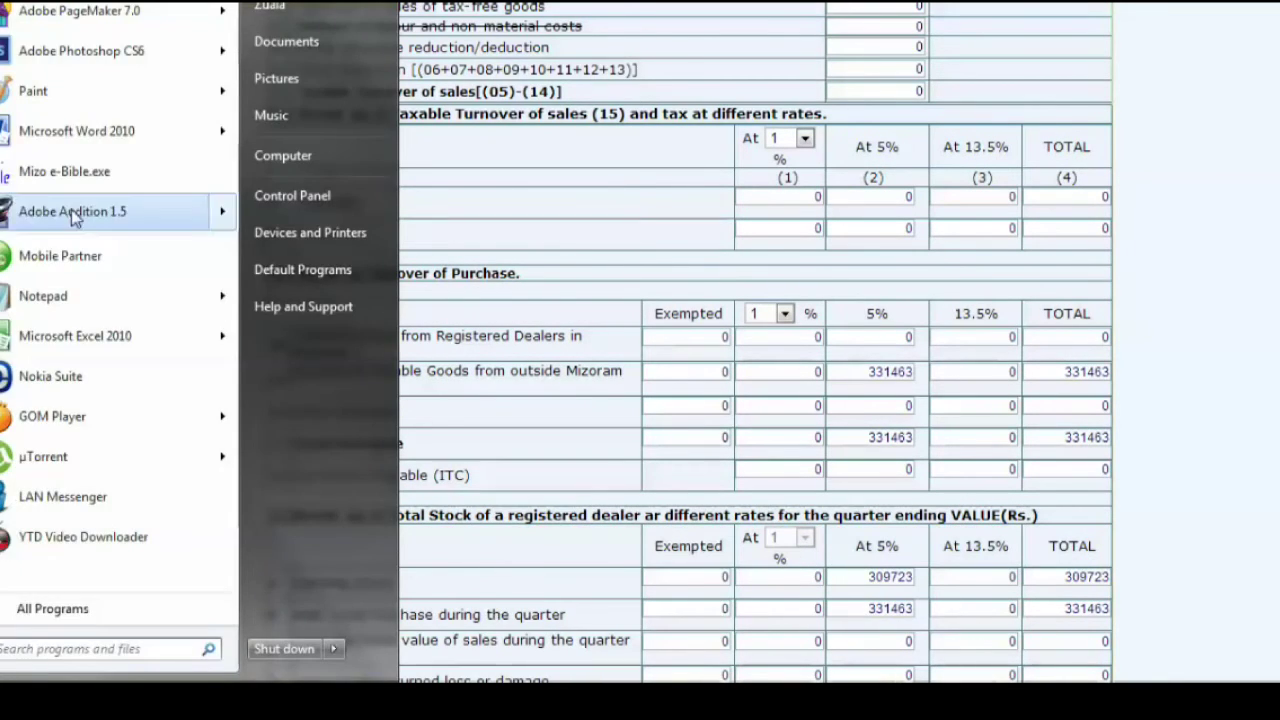
left_click(14, 690)
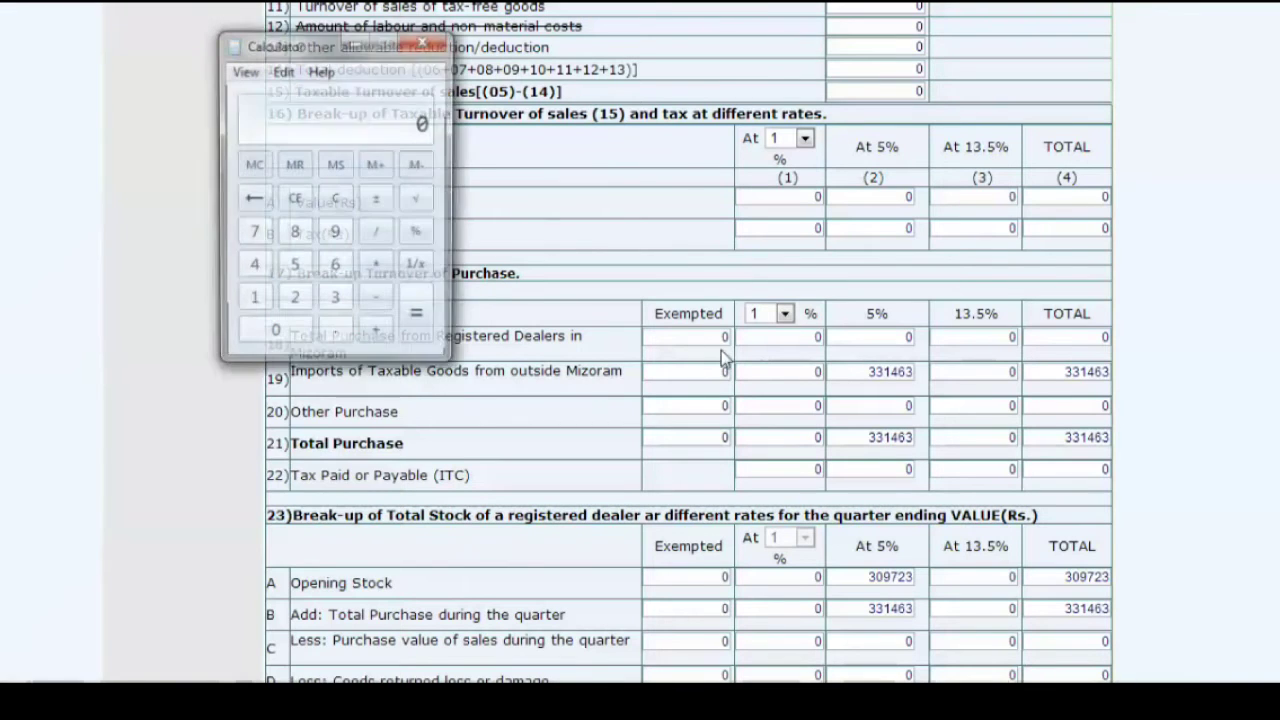
type("331")
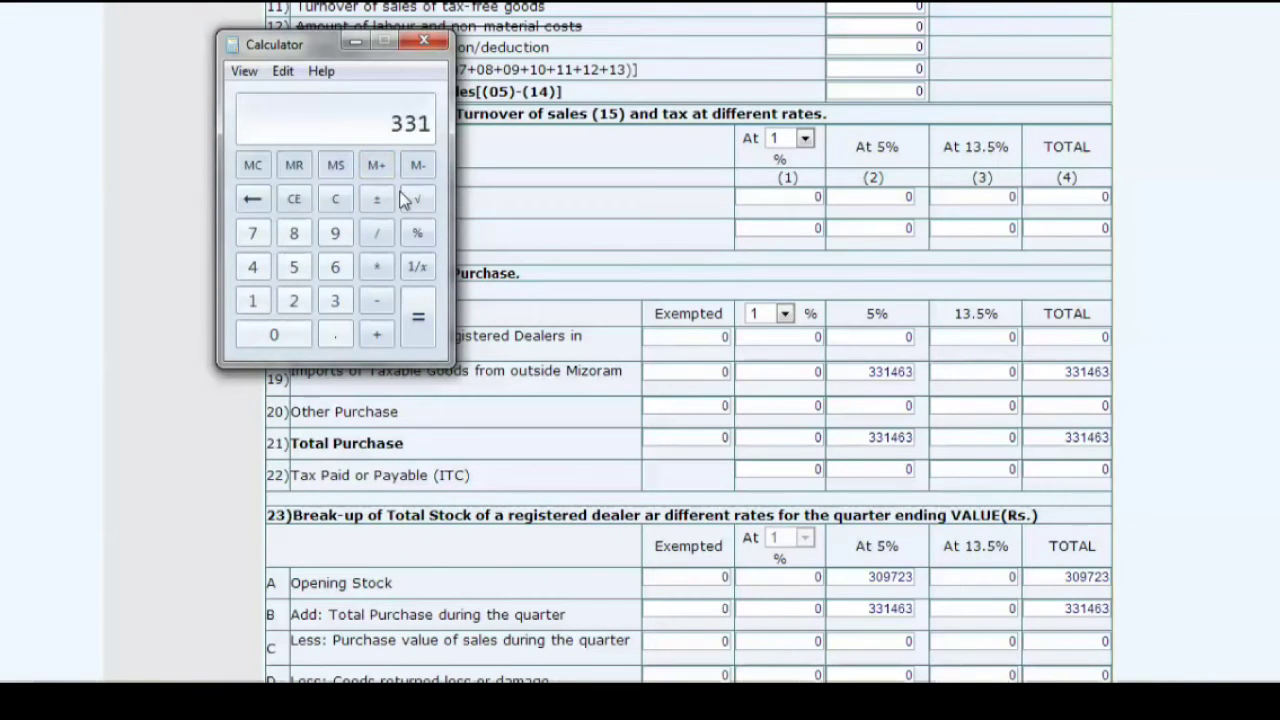
type("463")
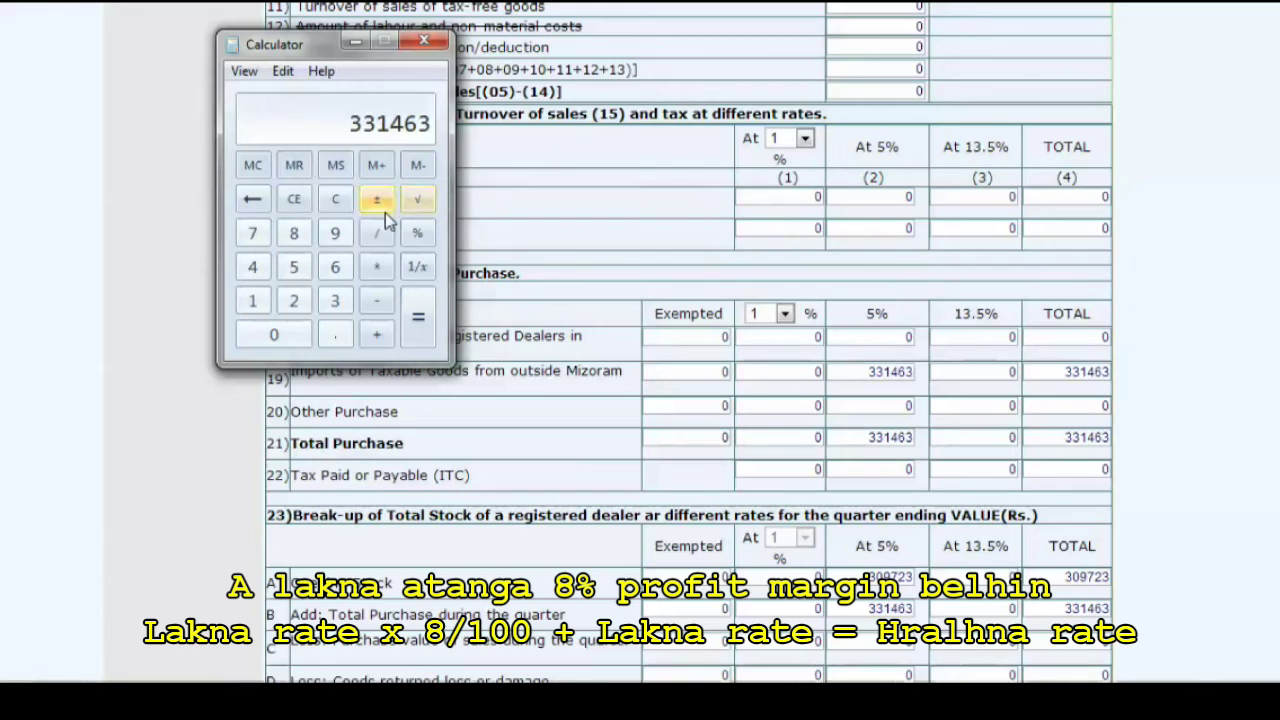
left_click(381, 270)
left_click(294, 236)
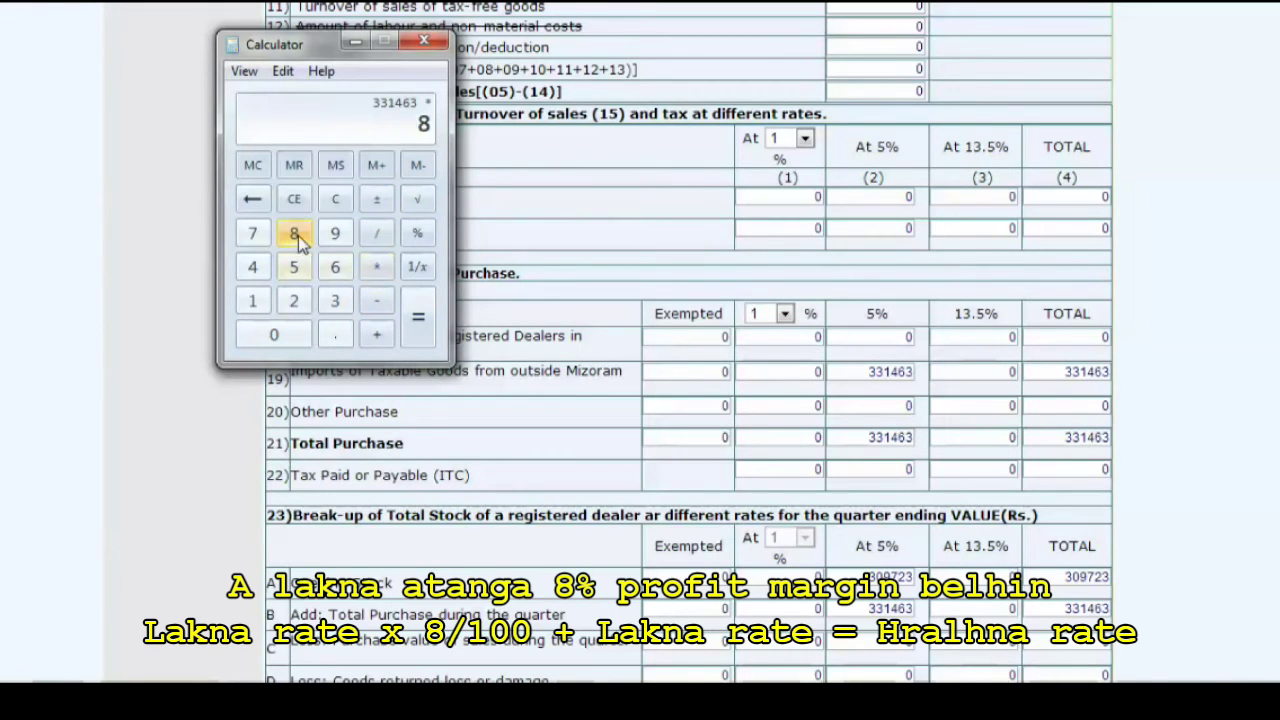
left_click(378, 240)
left_click(253, 301)
left_click(277, 336)
left_click(277, 336)
left_click(417, 325)
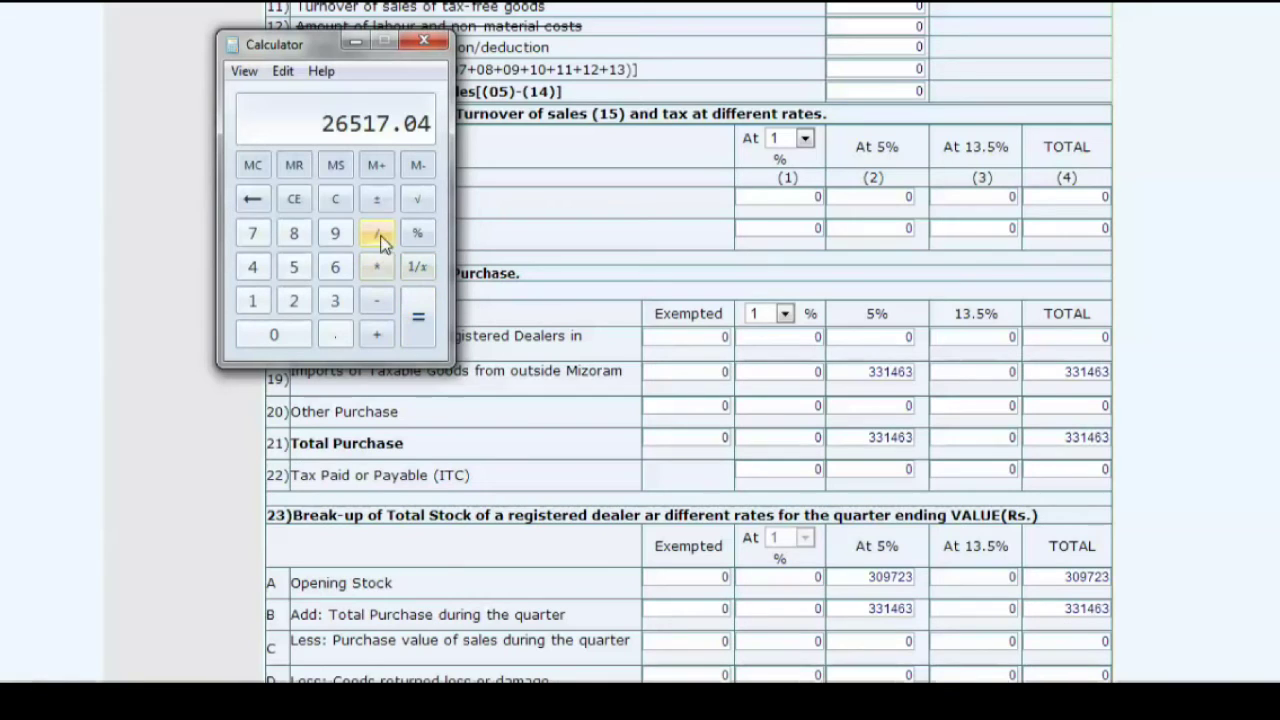
- Add 331463 to the margin for a total sale value of 357980.04
left_click(378, 337)
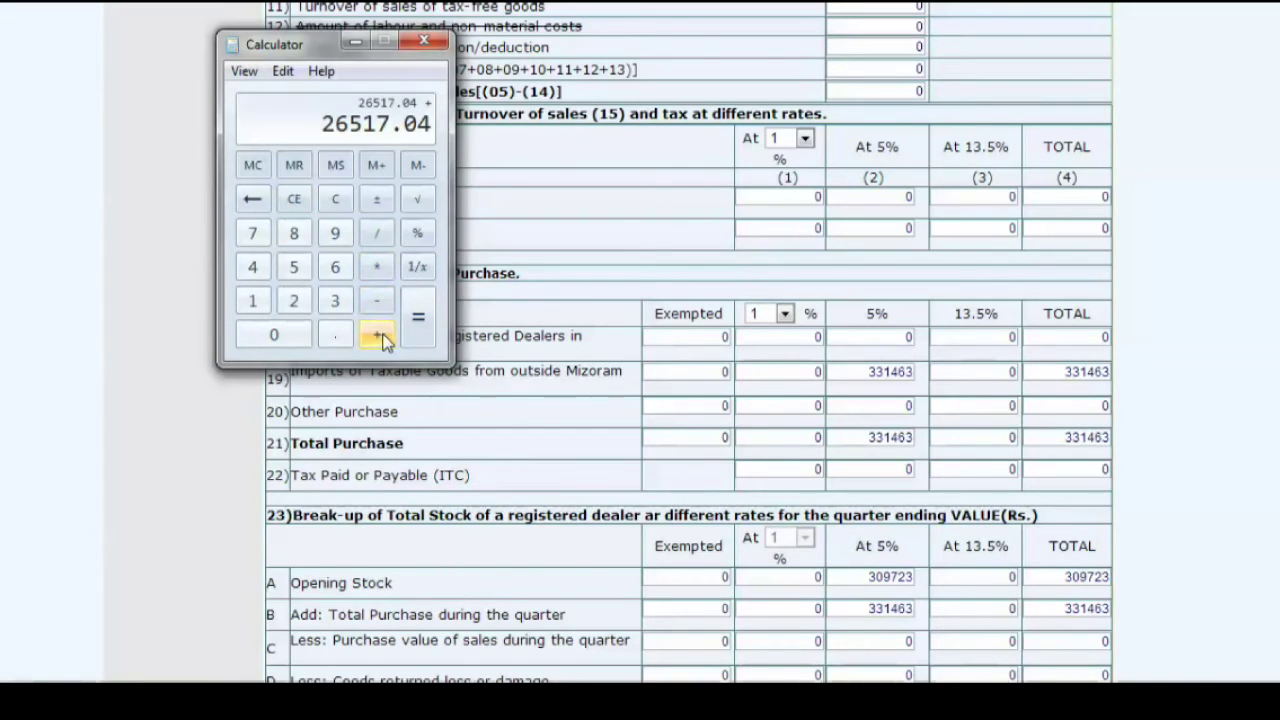
type("331")
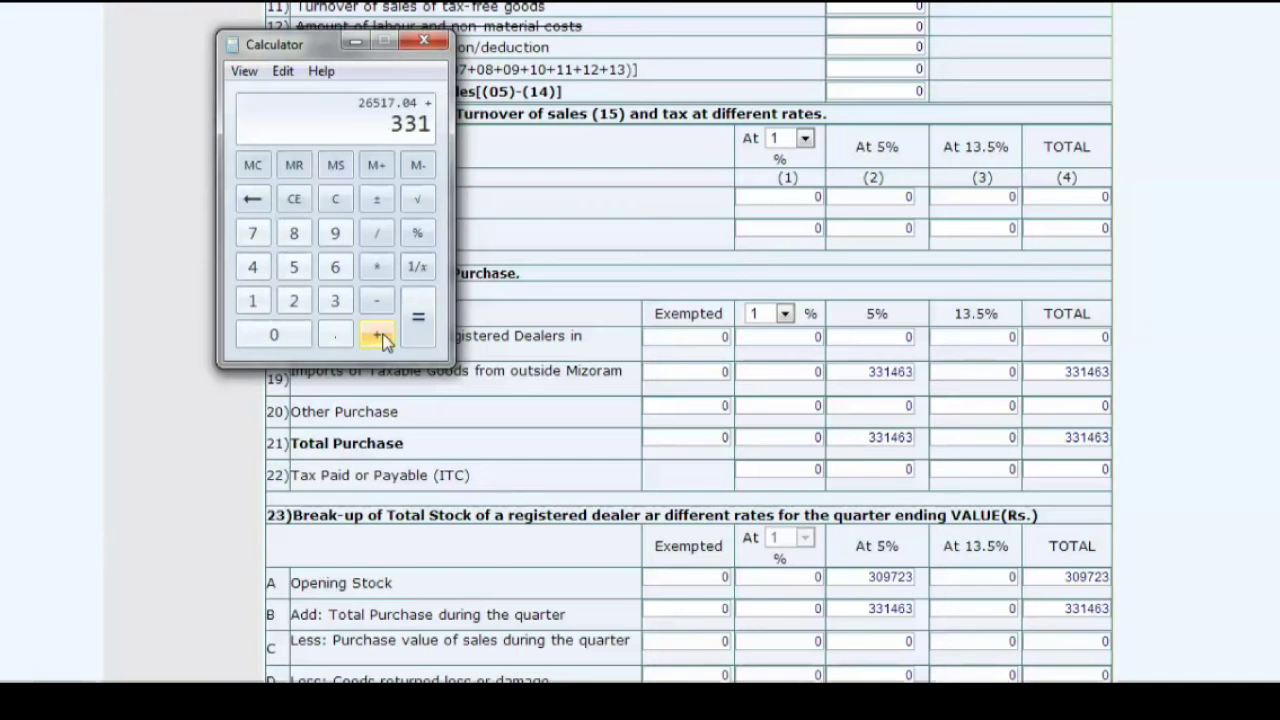
type("463")
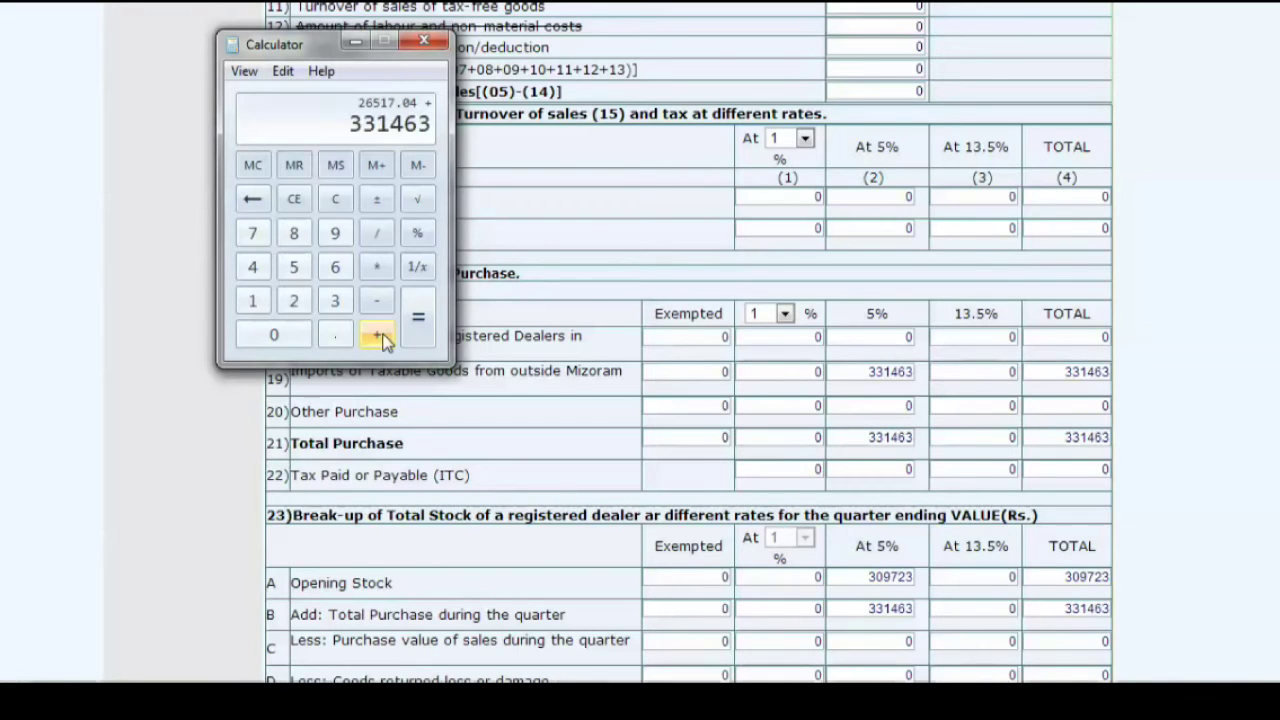
left_click(420, 320)
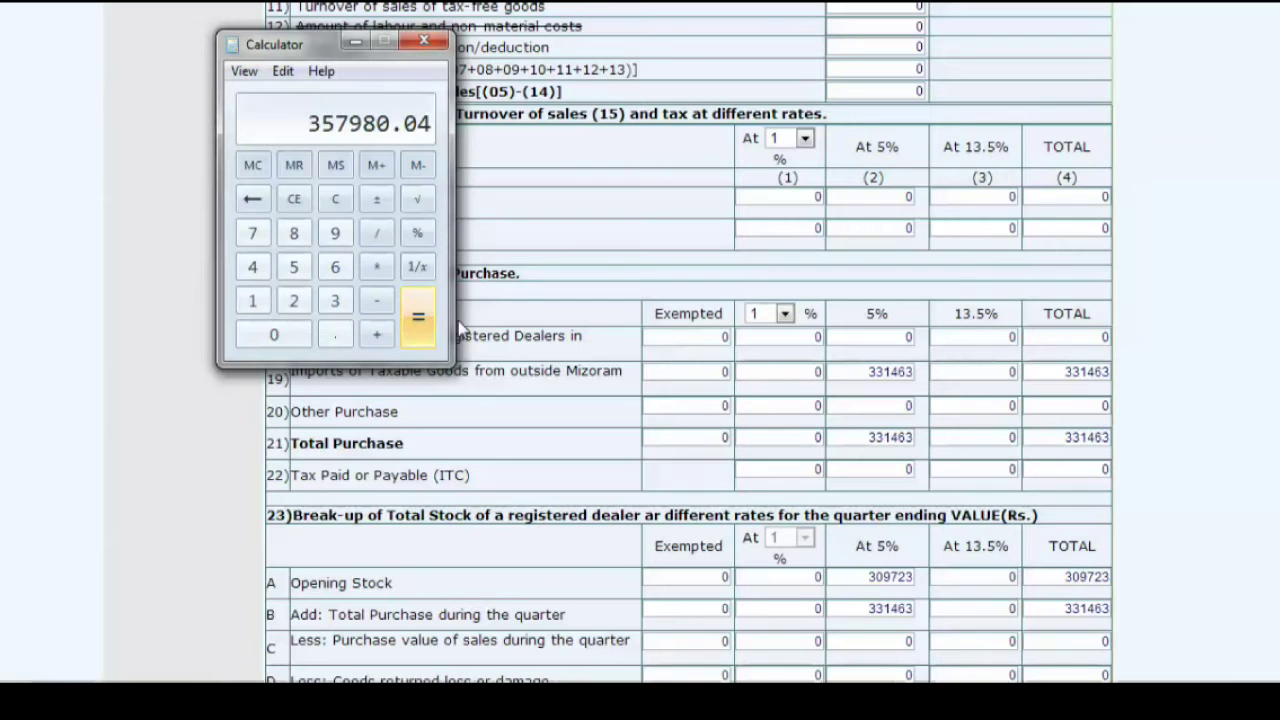
left_click(889, 200)
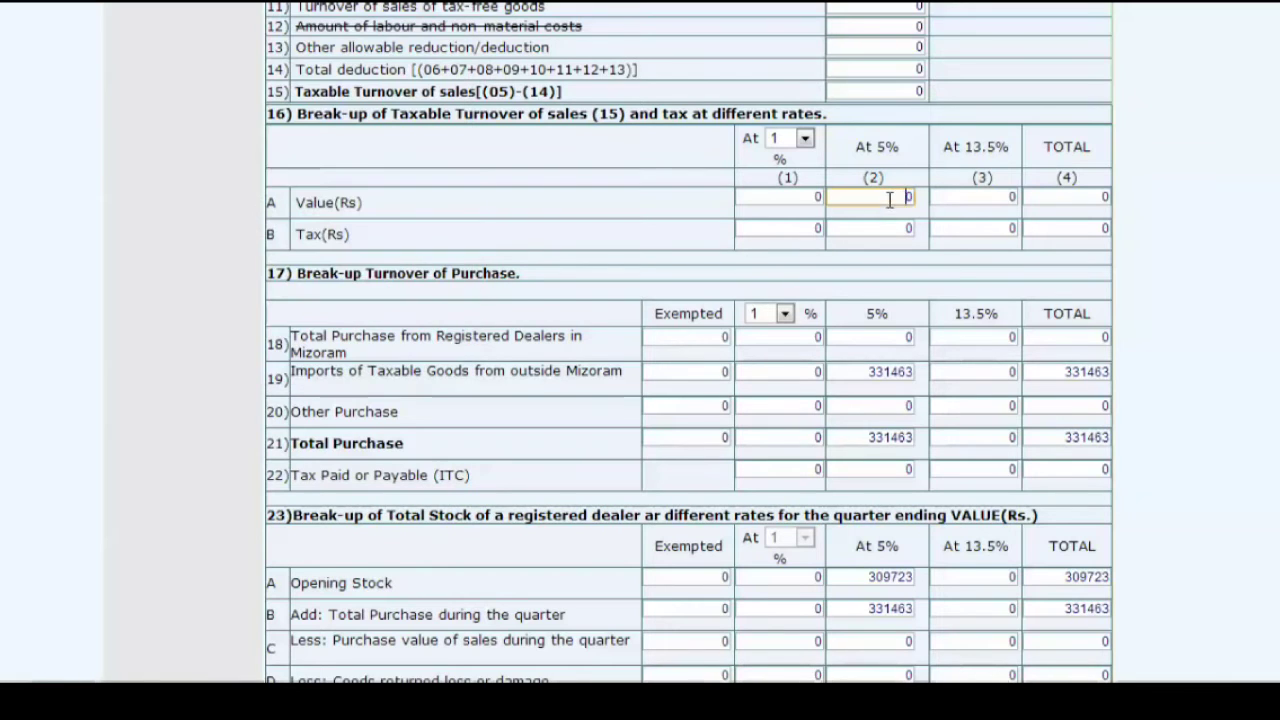
- Enter 357980 as the 5% taxable sales value in row 16A, producing 17899 tax
key("alt+Tab")
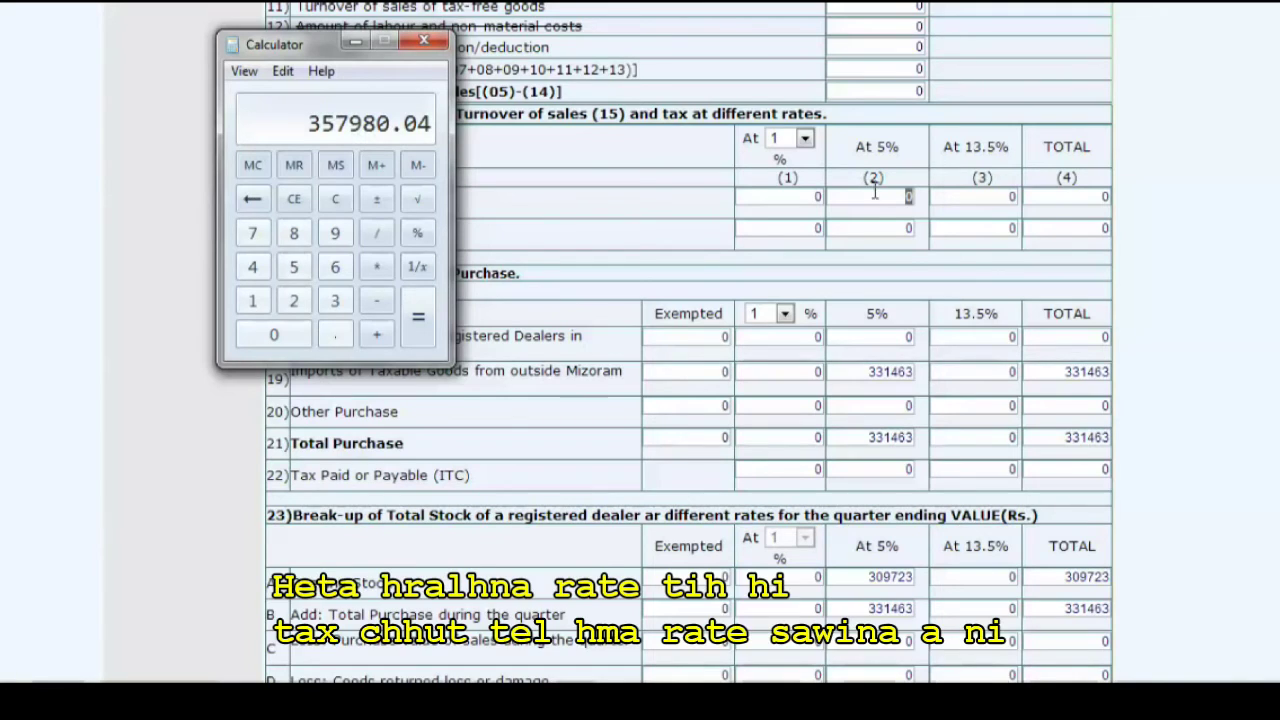
key("3")
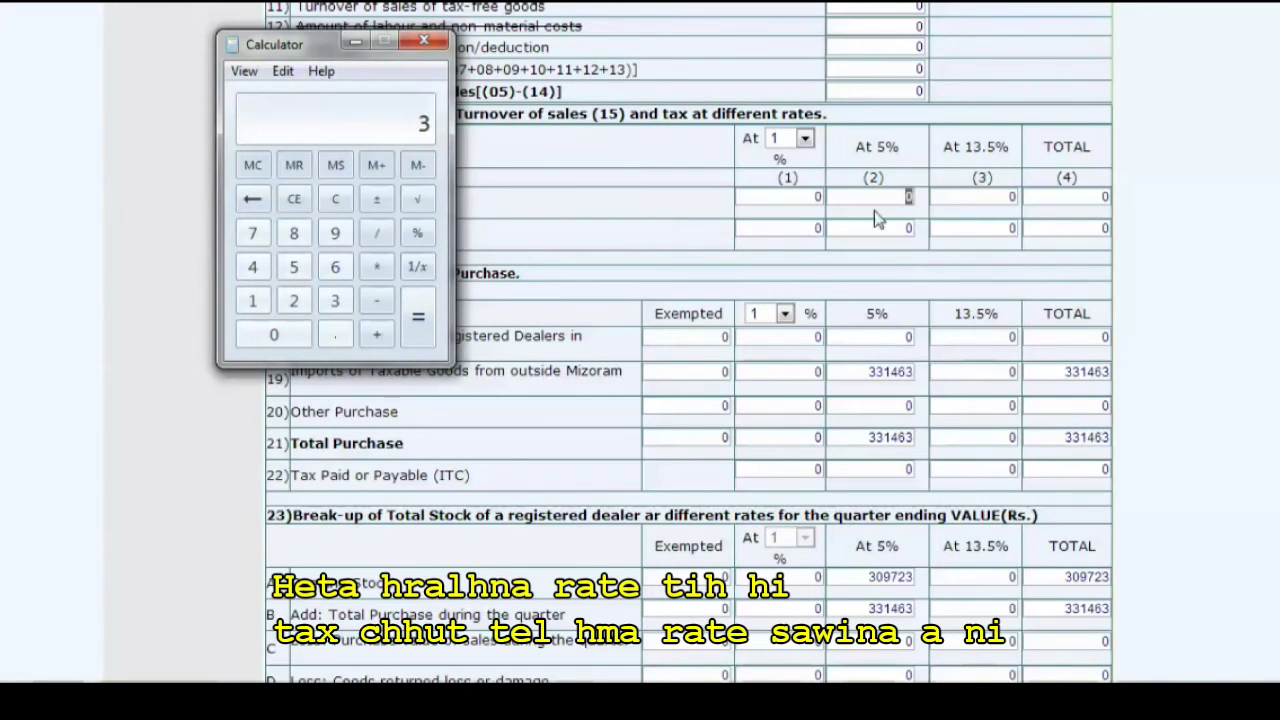
left_click(905, 200)
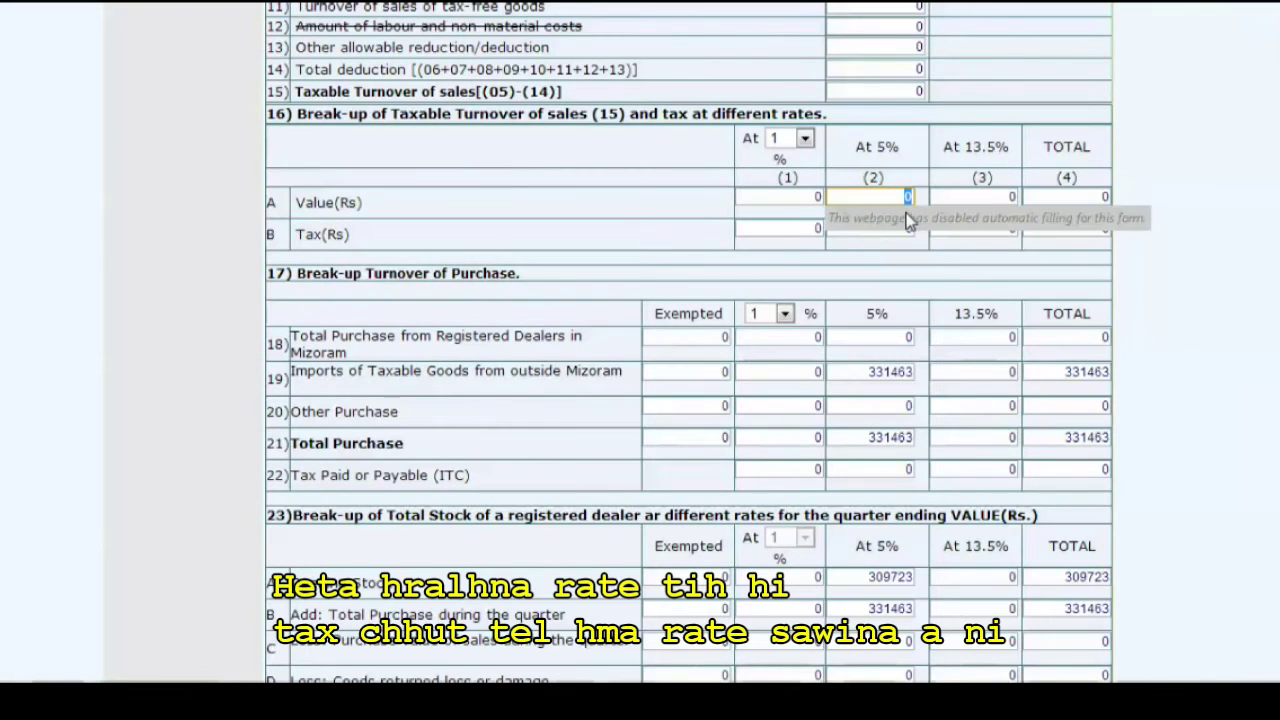
type("357980")
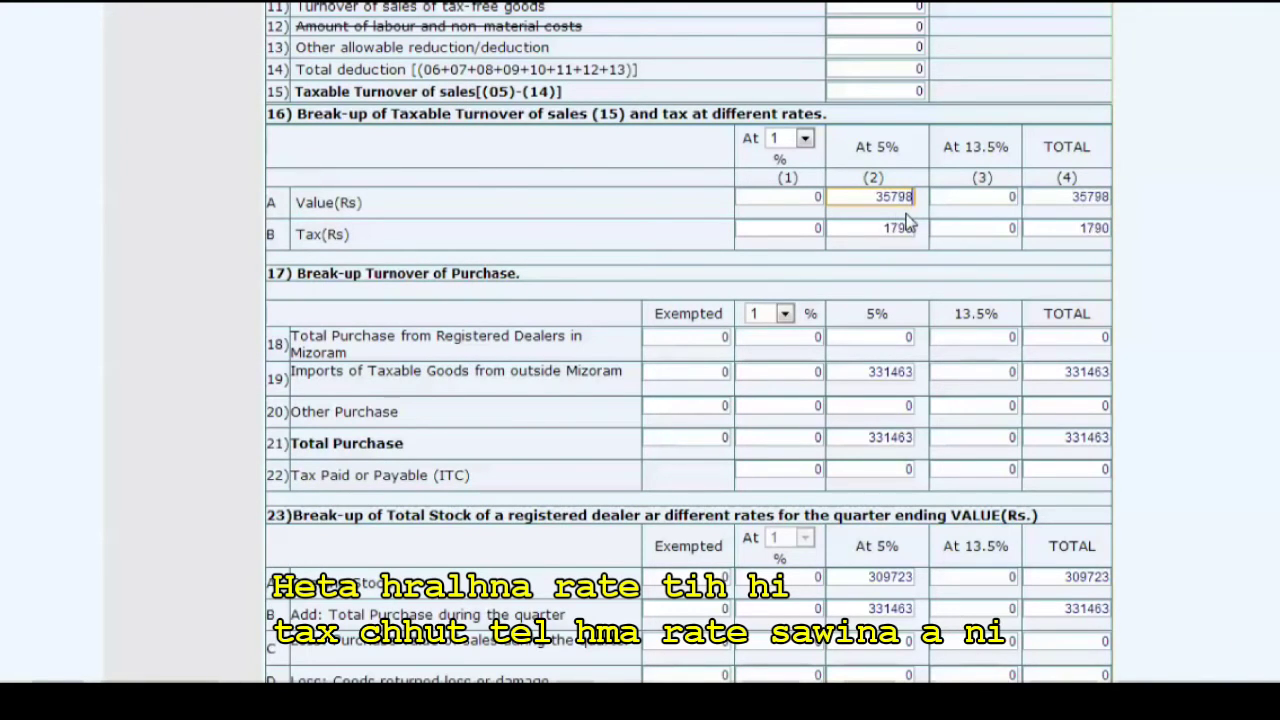
left_click(886, 248)
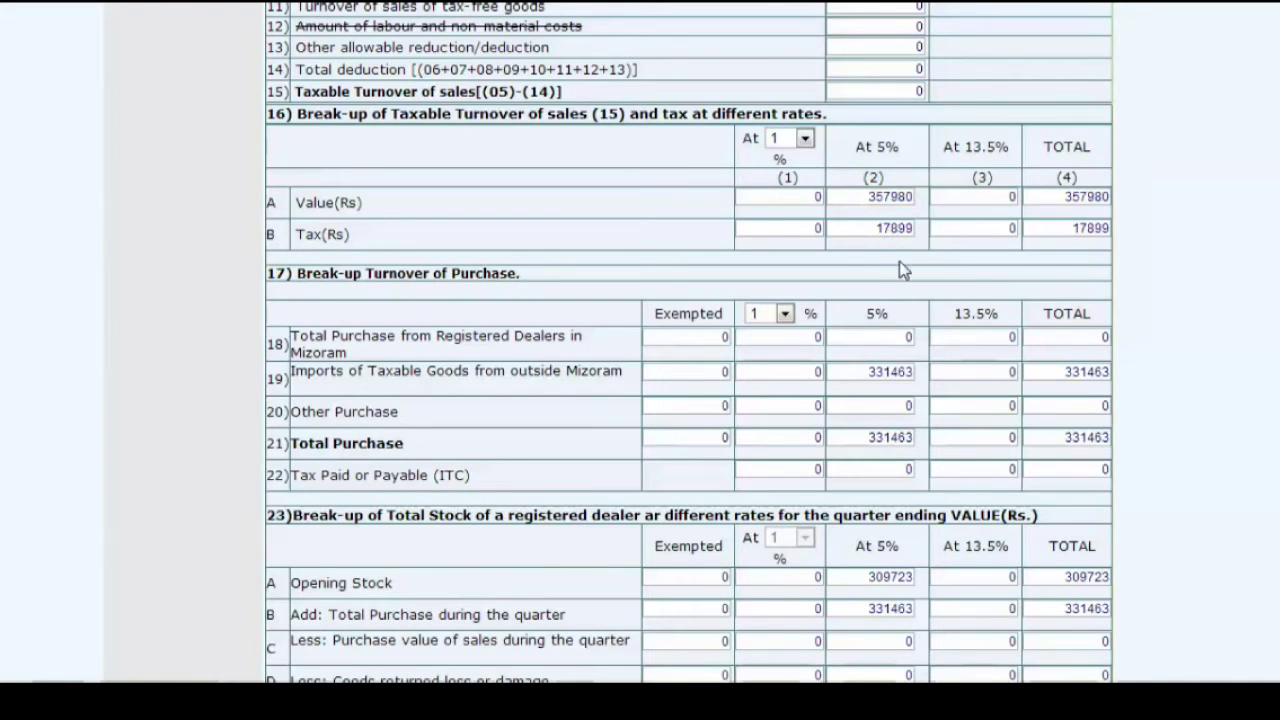
scroll(994, 226, "up", 2)
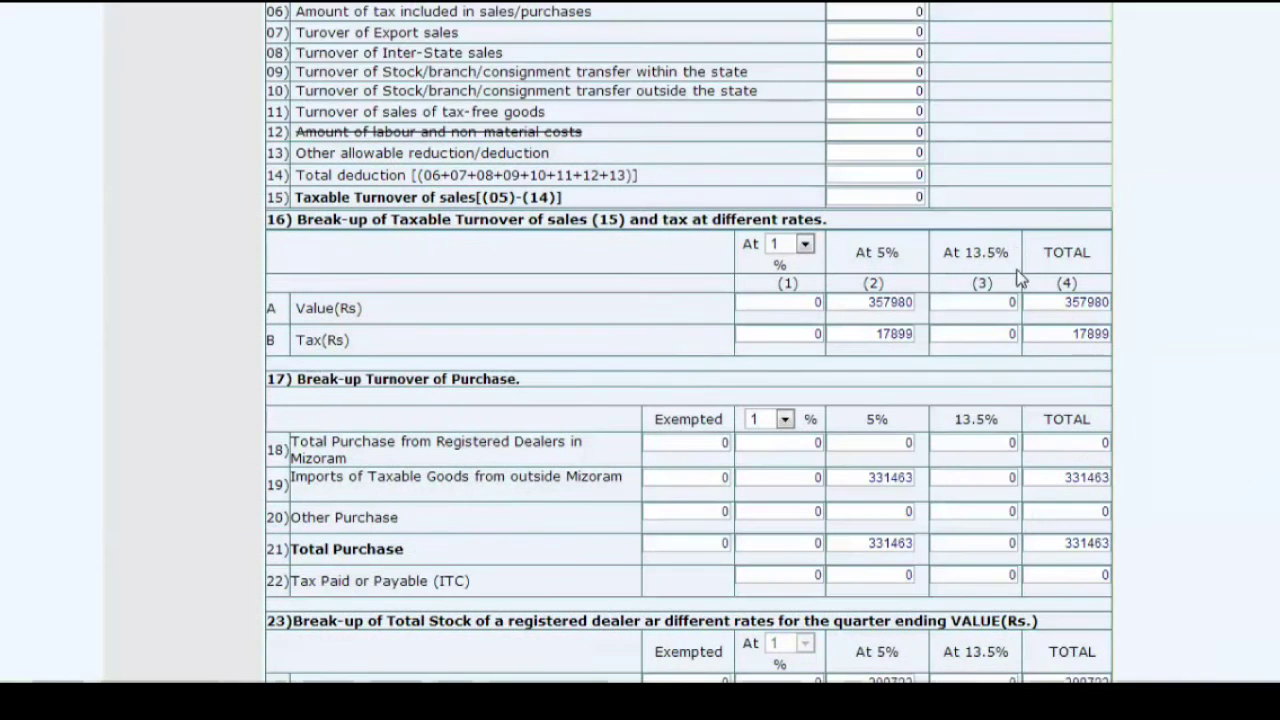
- Clear Calculator and add 357980 + 17899 to get gross turnover 375879
scroll(777, 472, "up", 2)
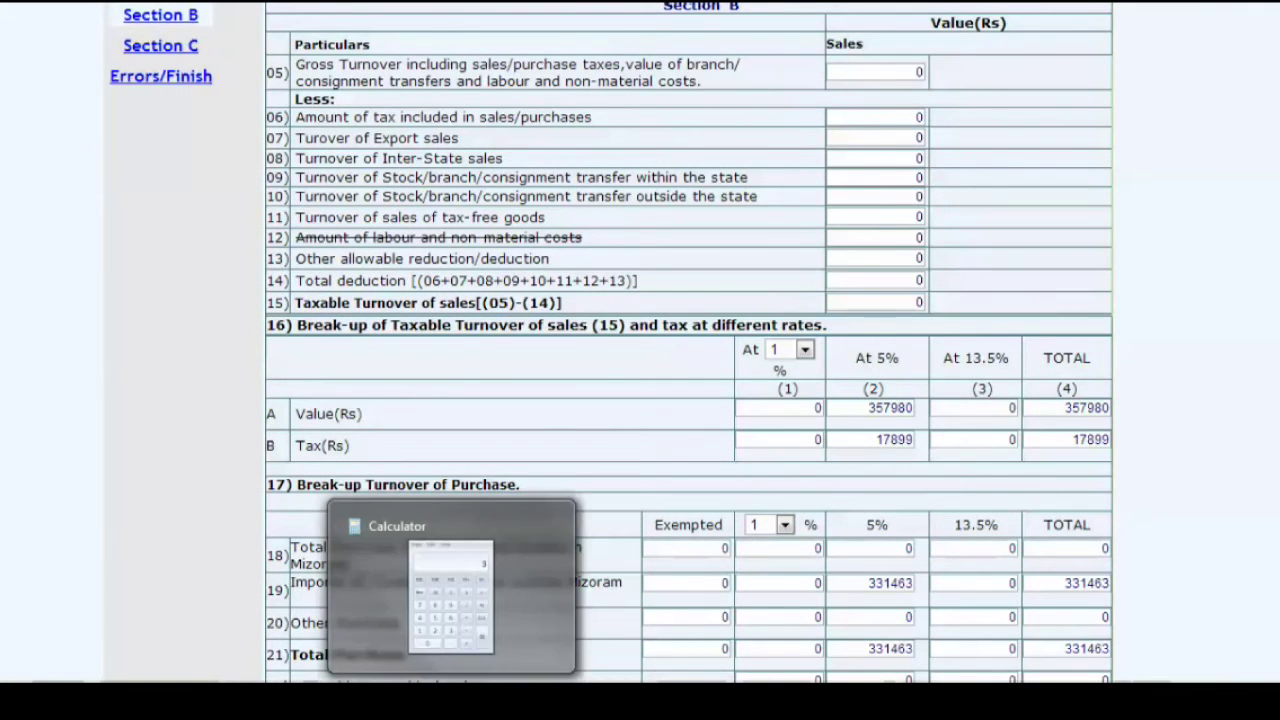
left_click(451, 698)
left_click(335, 200)
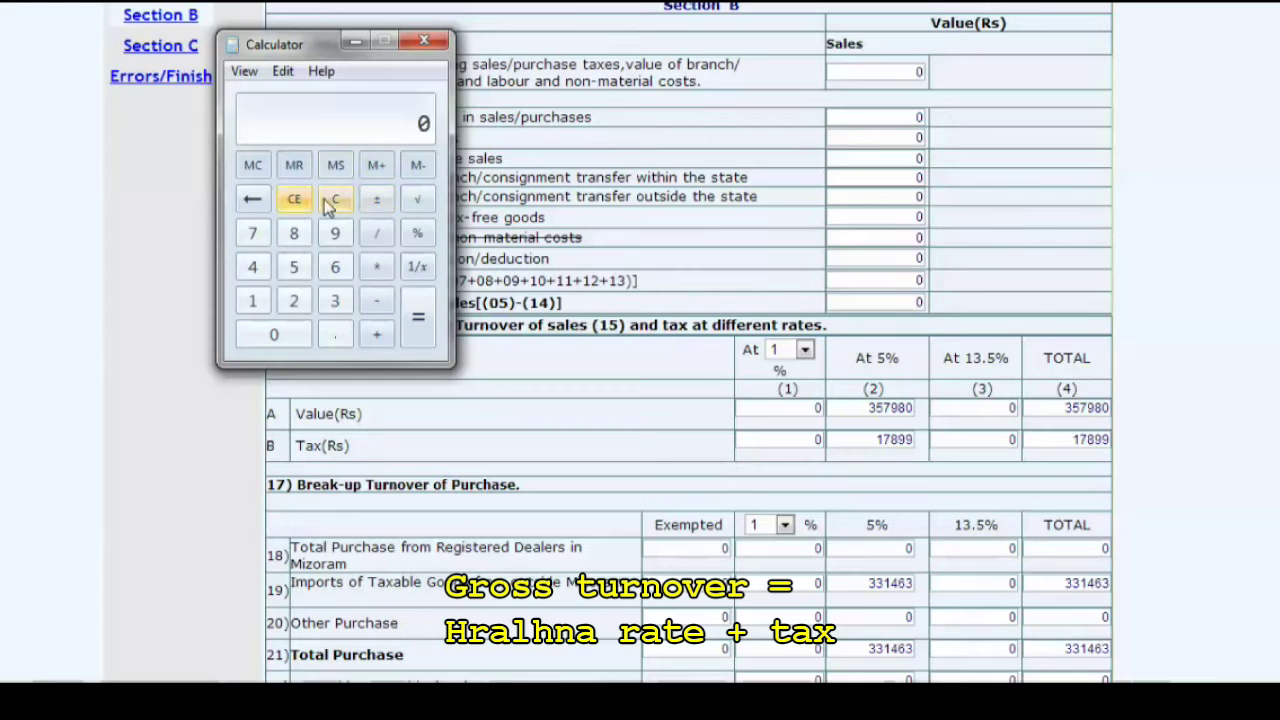
type("357980")
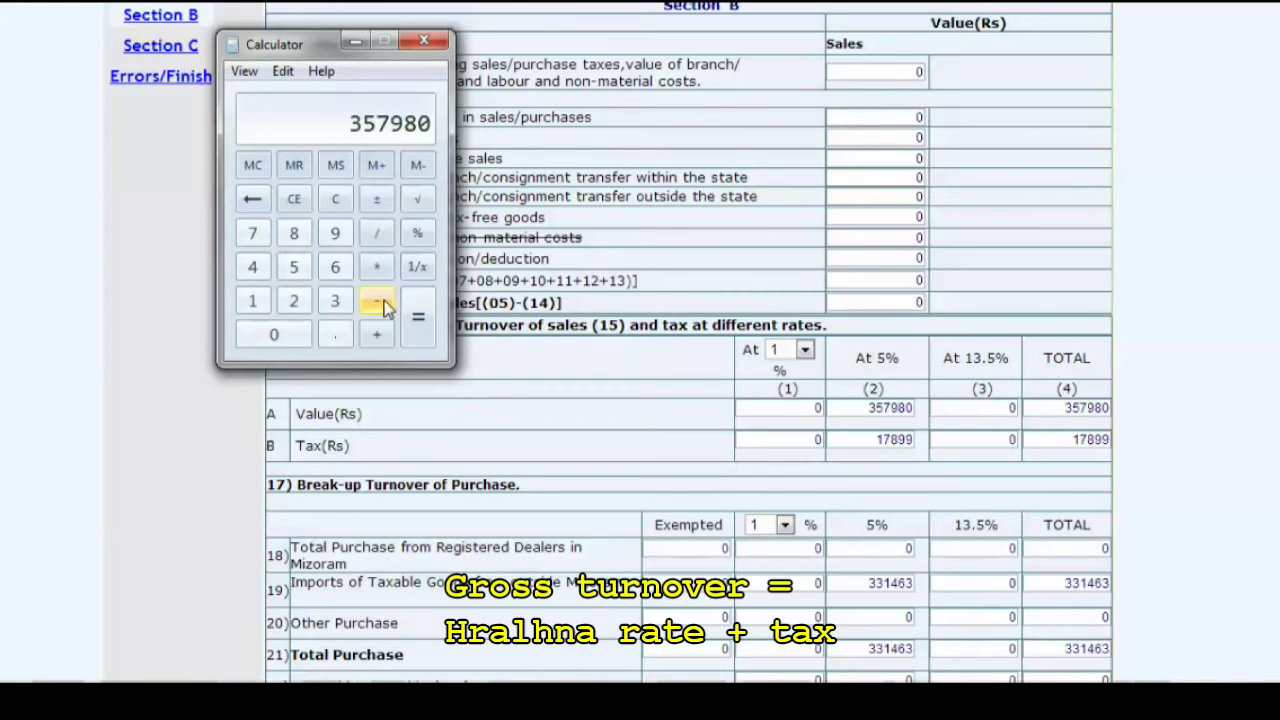
left_click(378, 336)
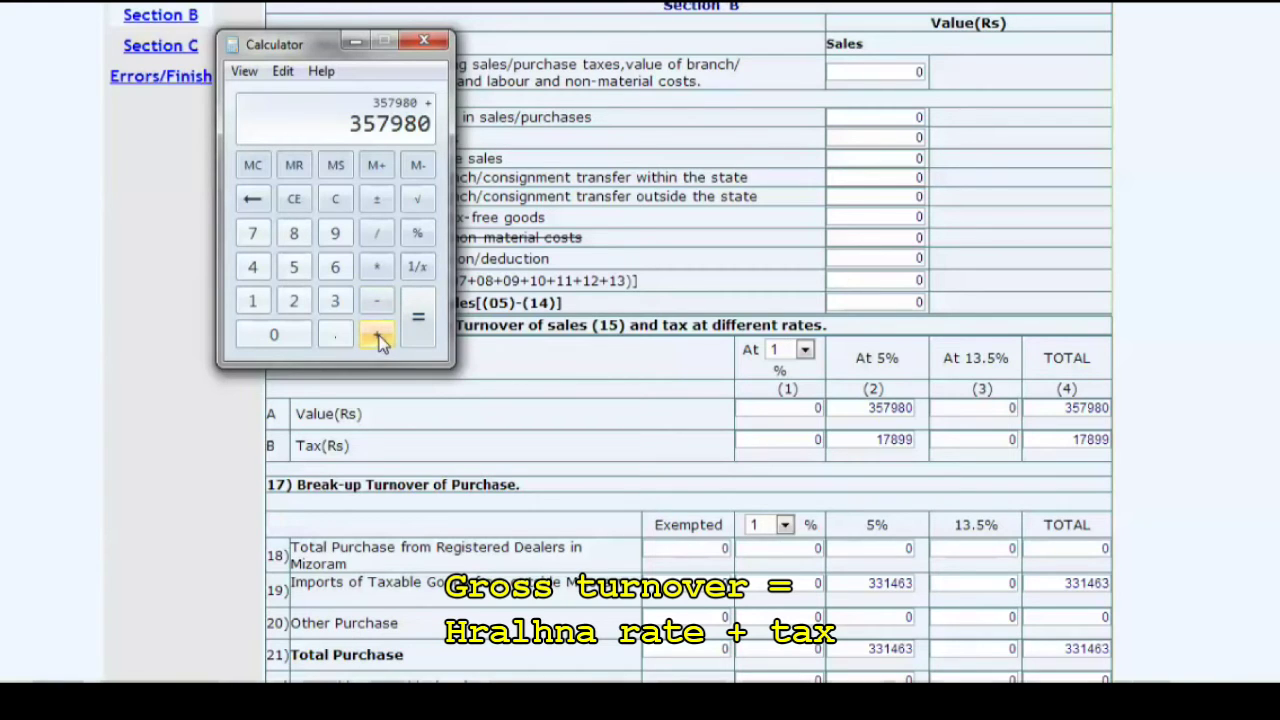
left_click(254, 298)
left_click(262, 234)
left_click(294, 238)
left_click(335, 238)
left_click(335, 238)
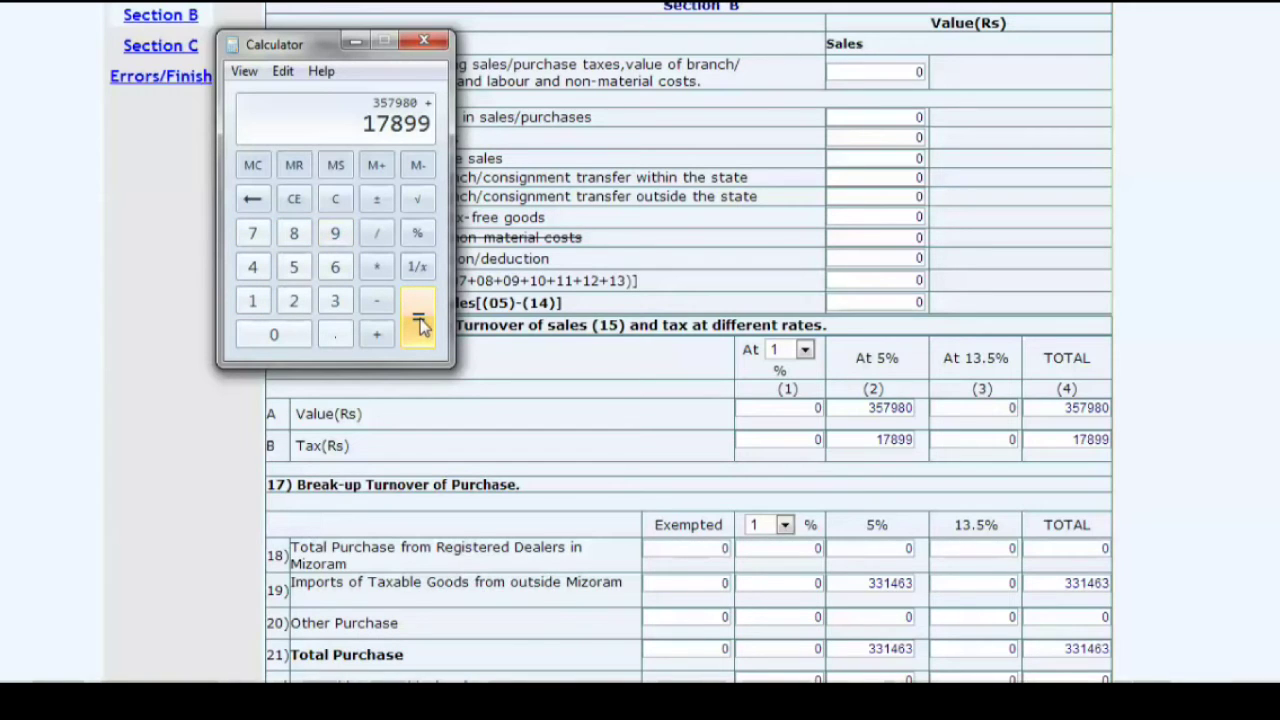
left_click(418, 322)
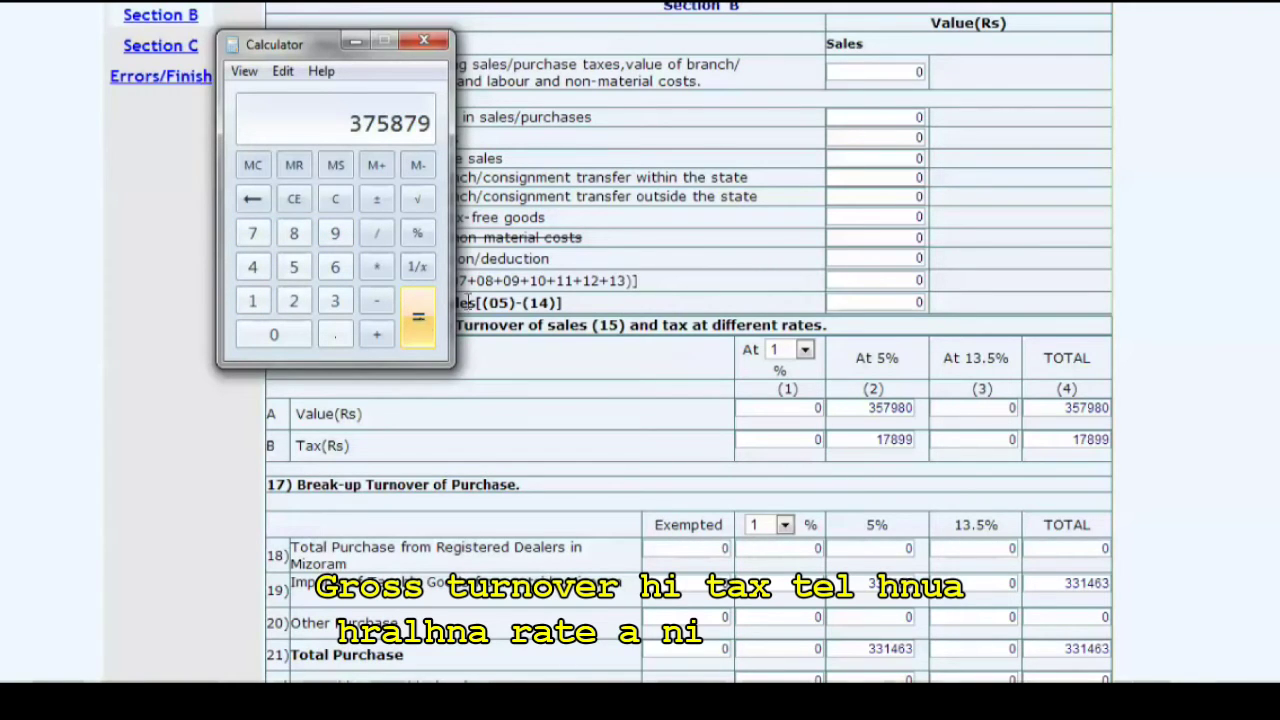
double_click(917, 71)
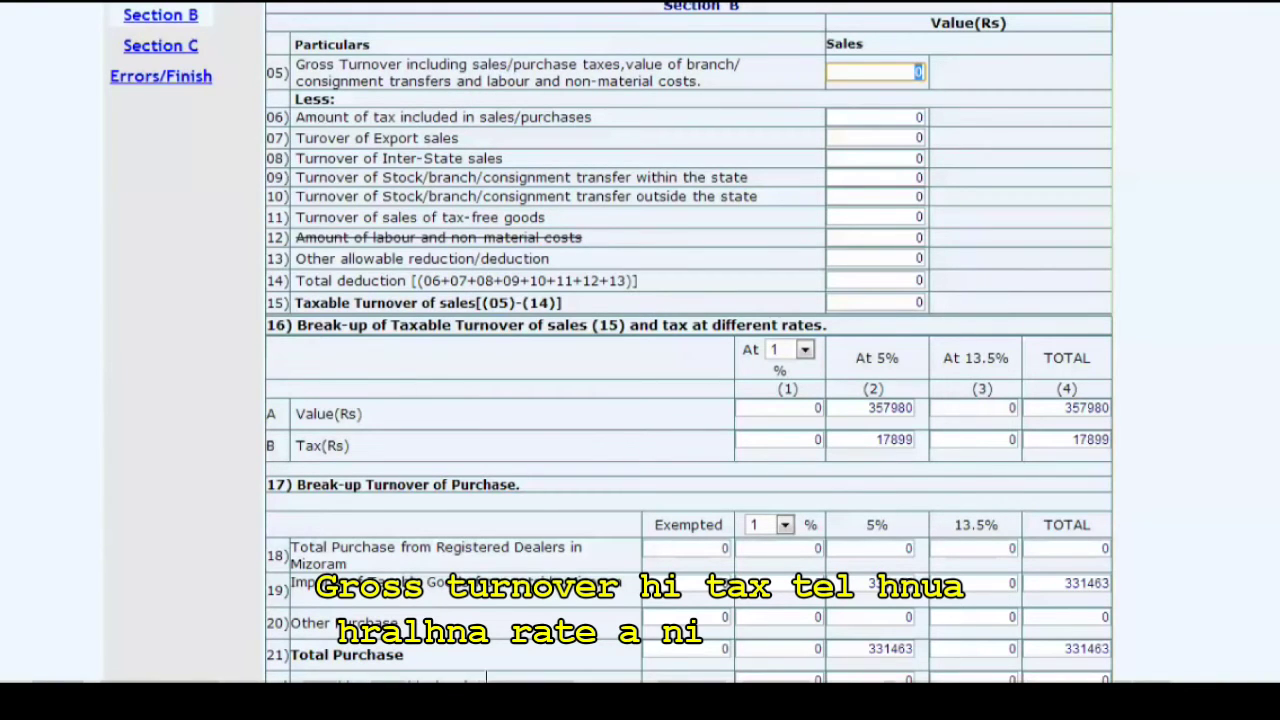
- Enter 375879 as row 05 gross turnover and 17899 as row 06 tax included, then check that taxable turnover reads 357980
left_click(520, 690)
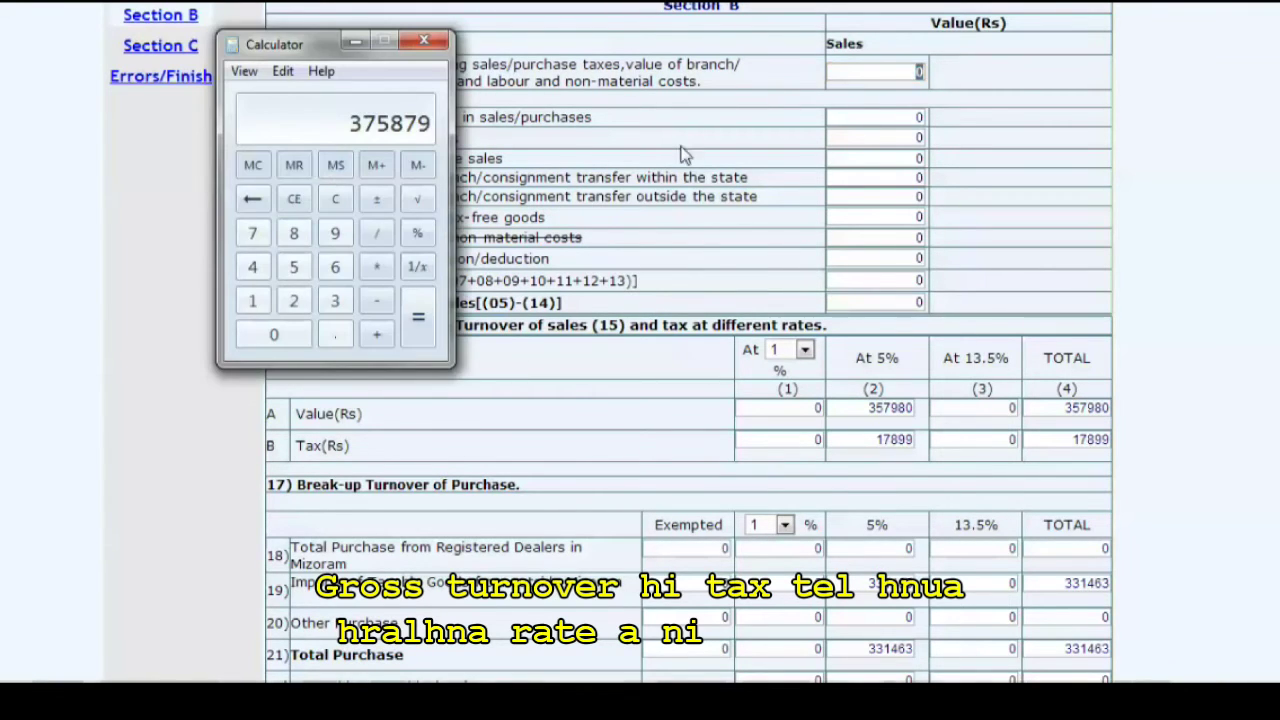
left_click(915, 71)
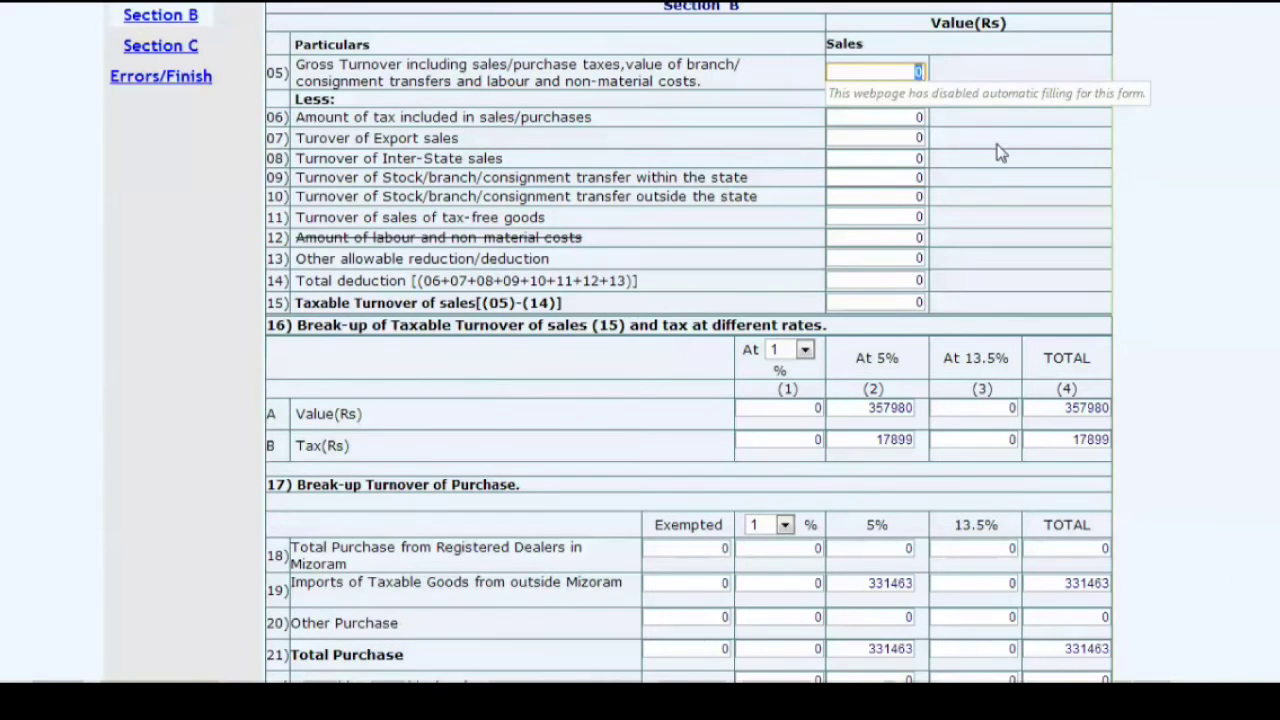
type("375879")
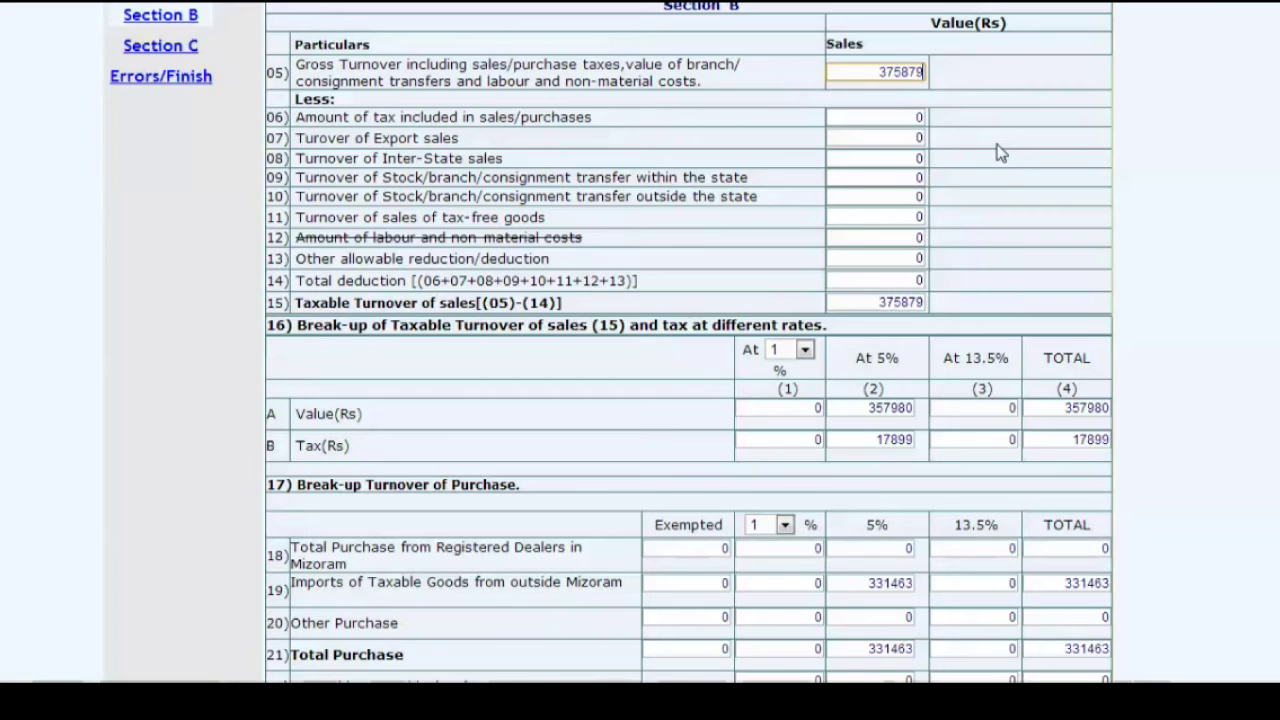
key("Tab")
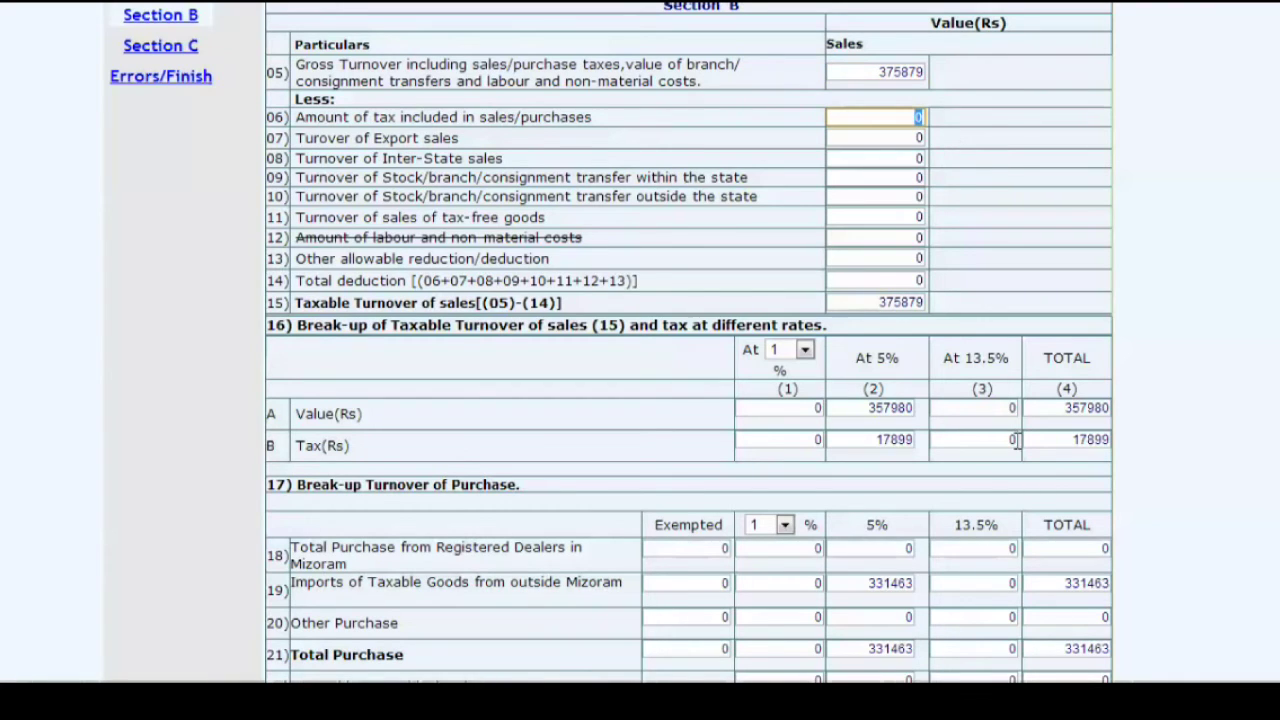
left_click_drag(1070, 440, 1116, 442)
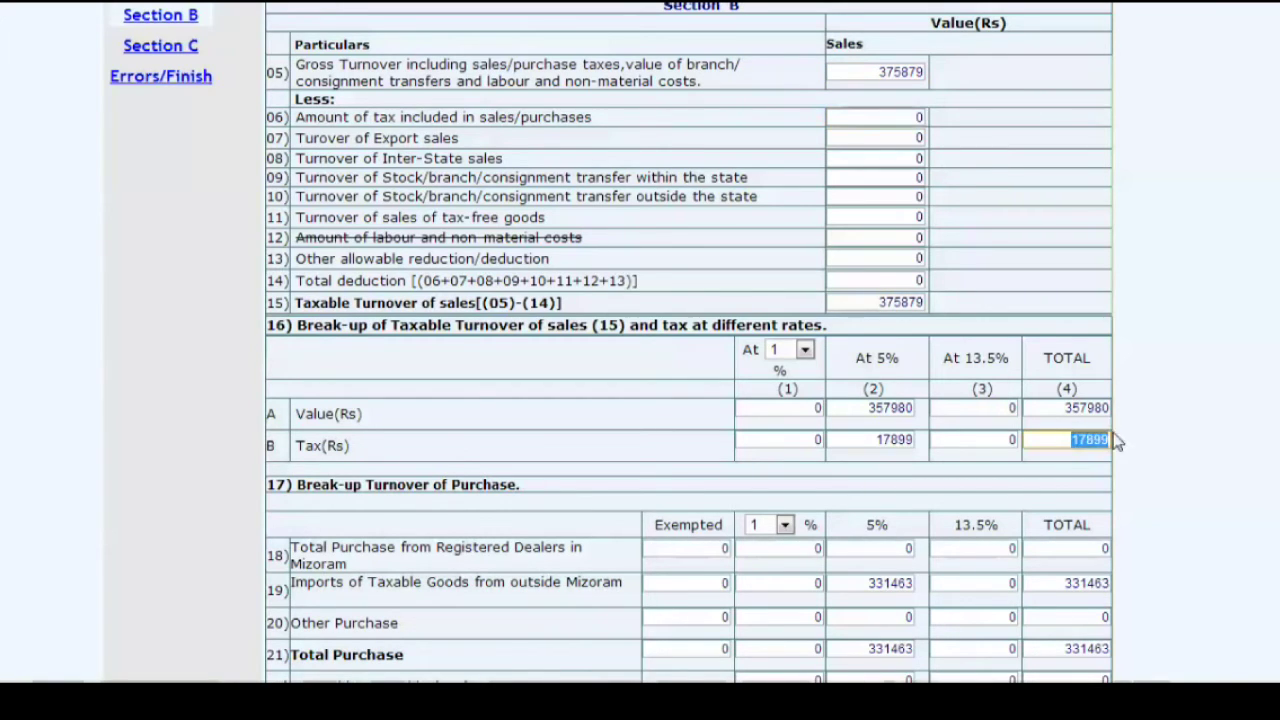
left_click(911, 118)
type("178")
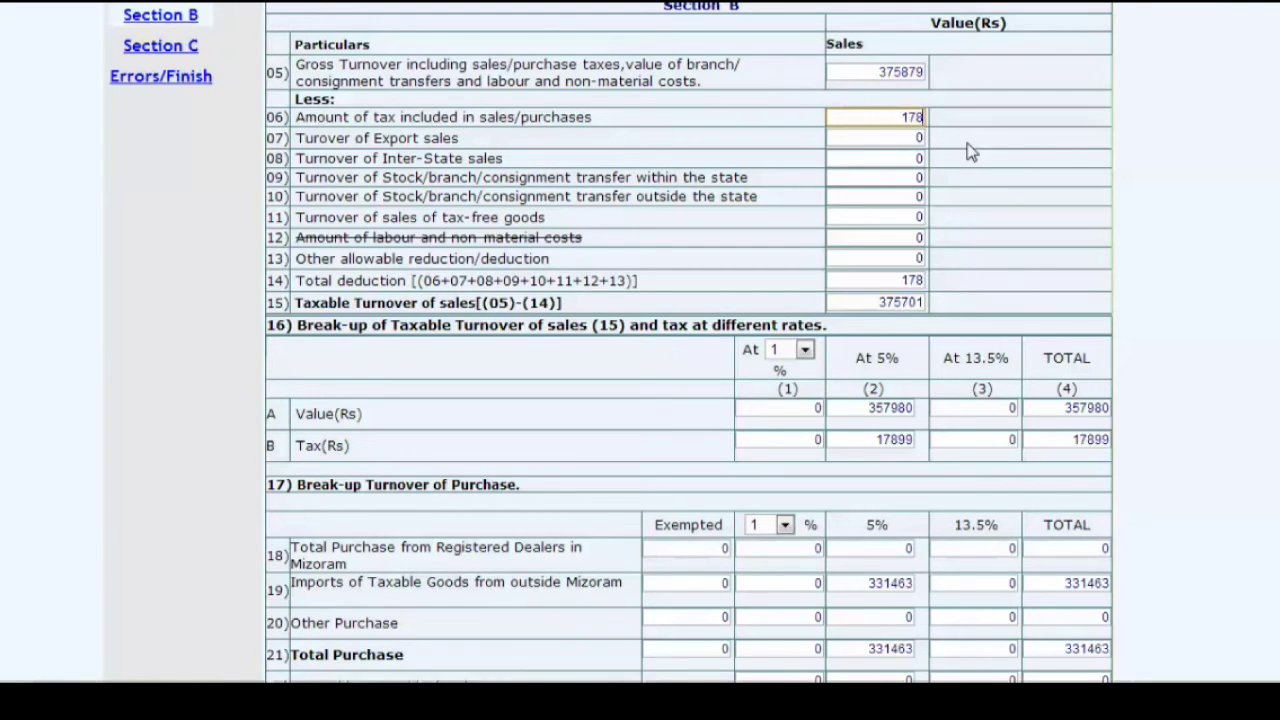
type("99")
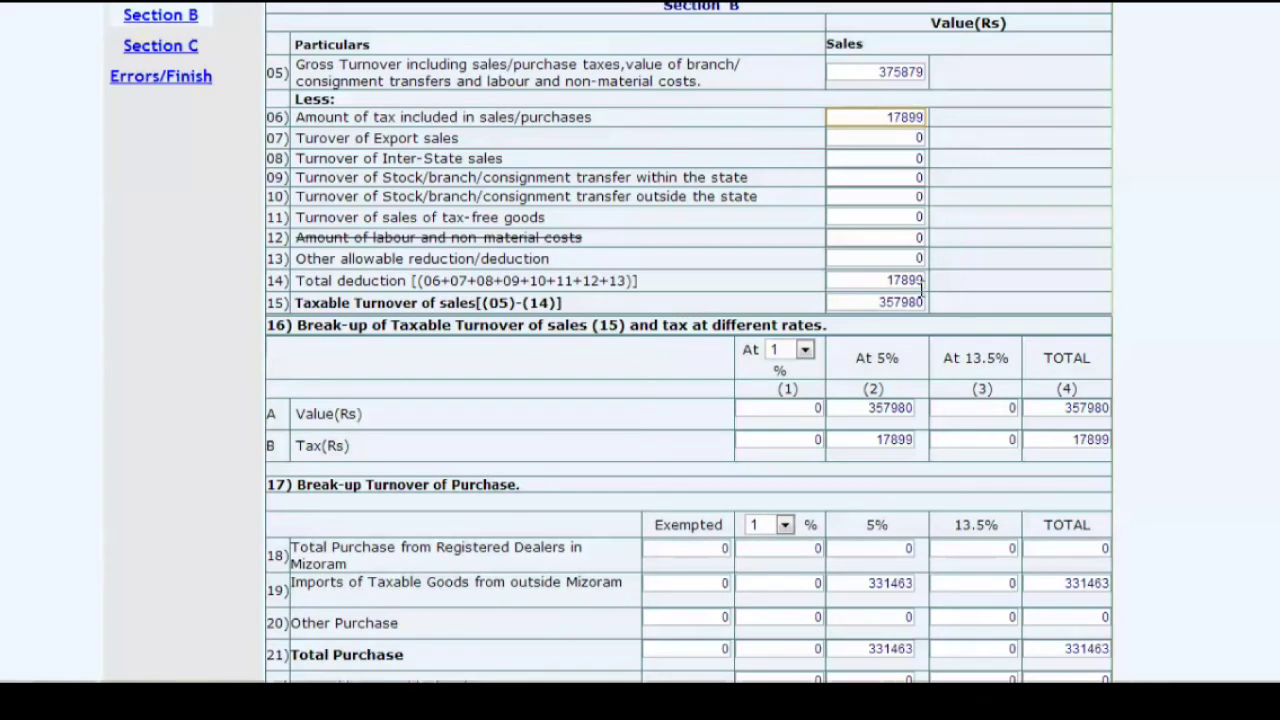
double_click(900, 302)
left_click(1100, 408)
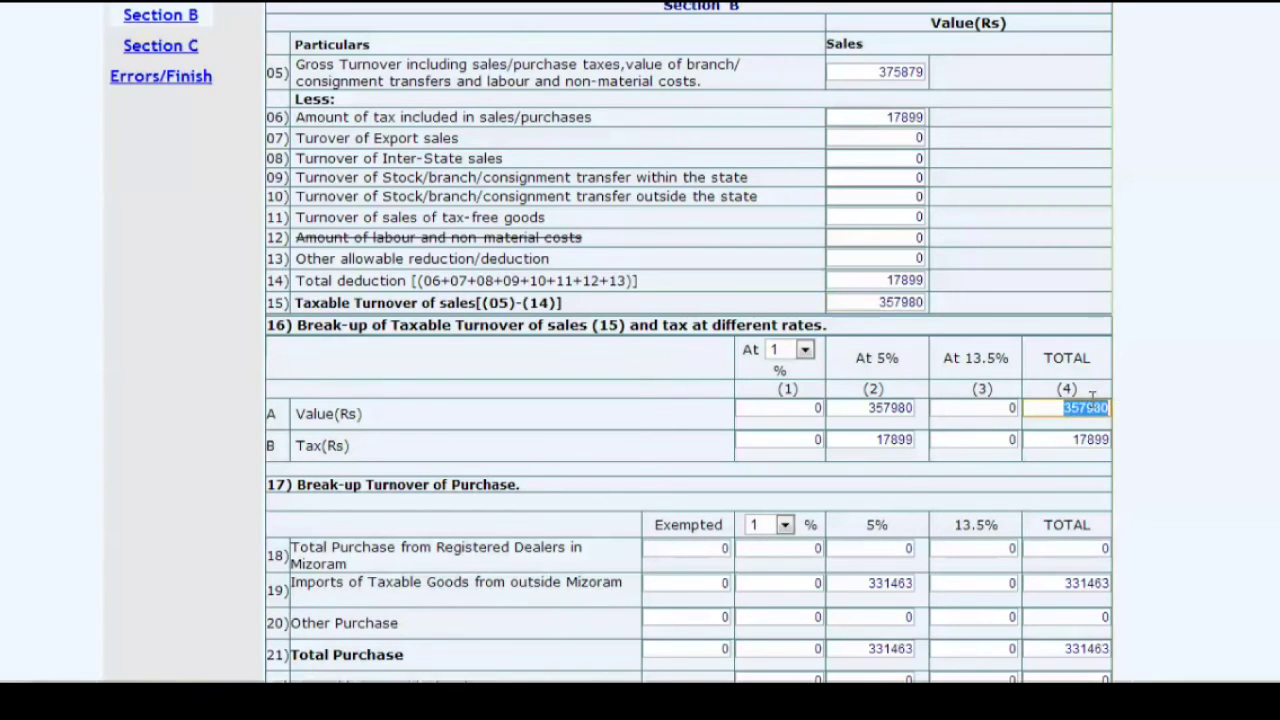
- Copy 331463 from row B at 5% into row C at 5%, then save Section B
left_click(880, 302)
scroll(868, 285, "down", 1)
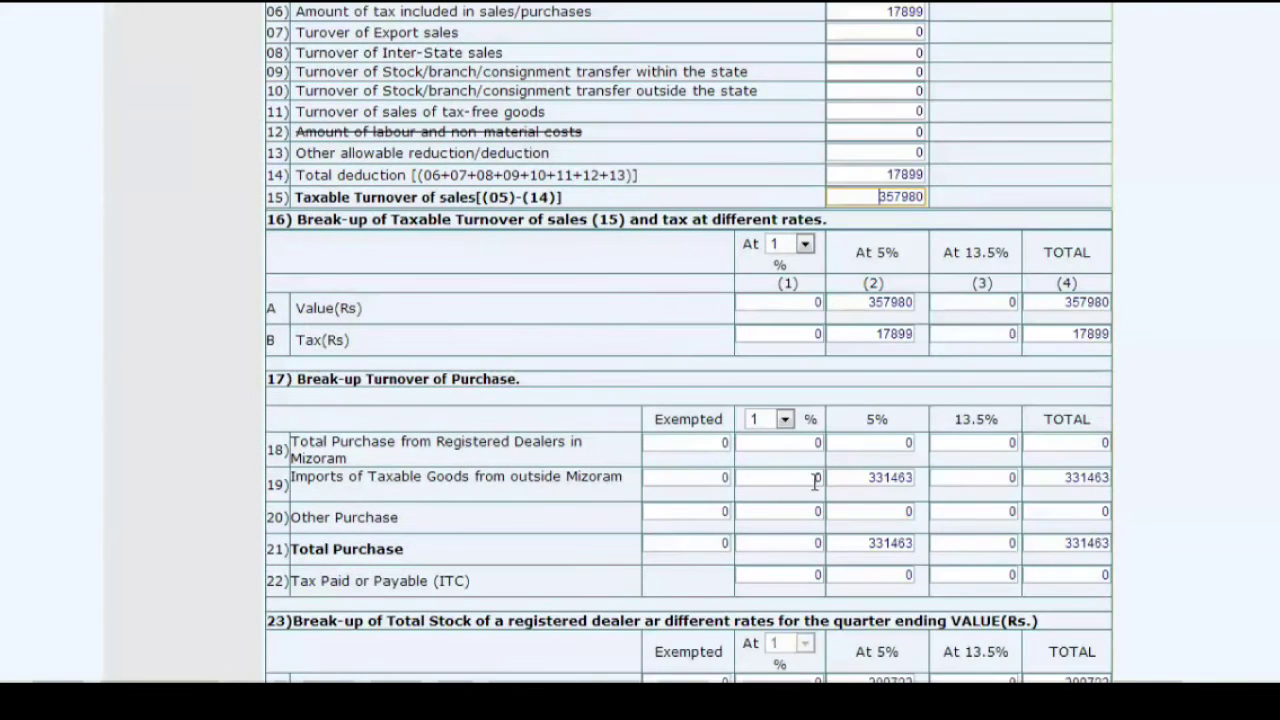
scroll(741, 371, "down", 1)
scroll(965, 401, "down", 1)
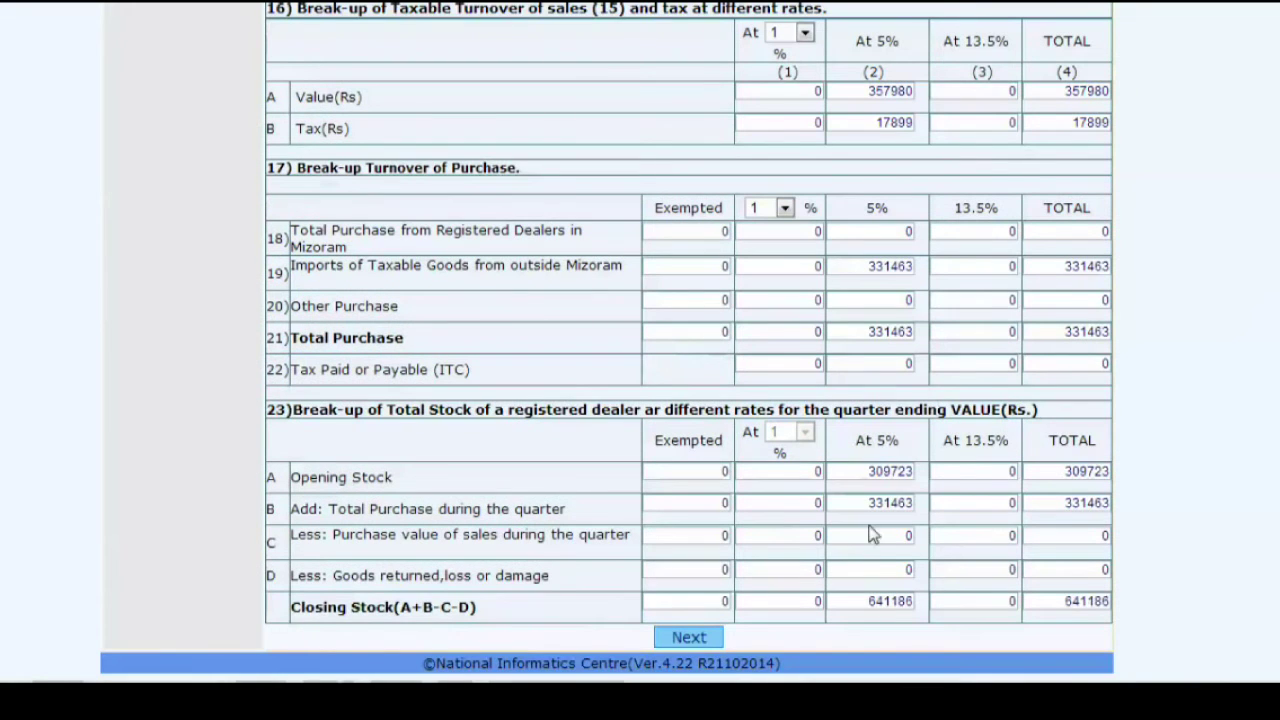
double_click(917, 534)
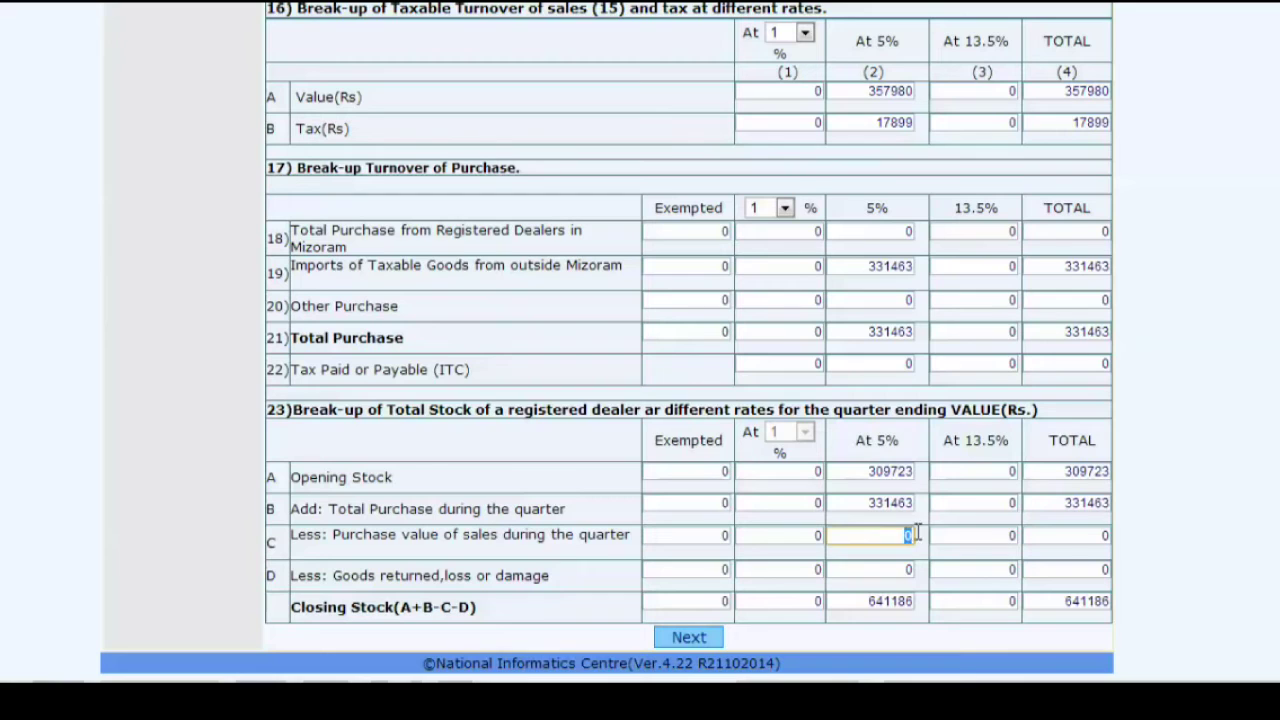
left_click_drag(869, 503, 911, 503)
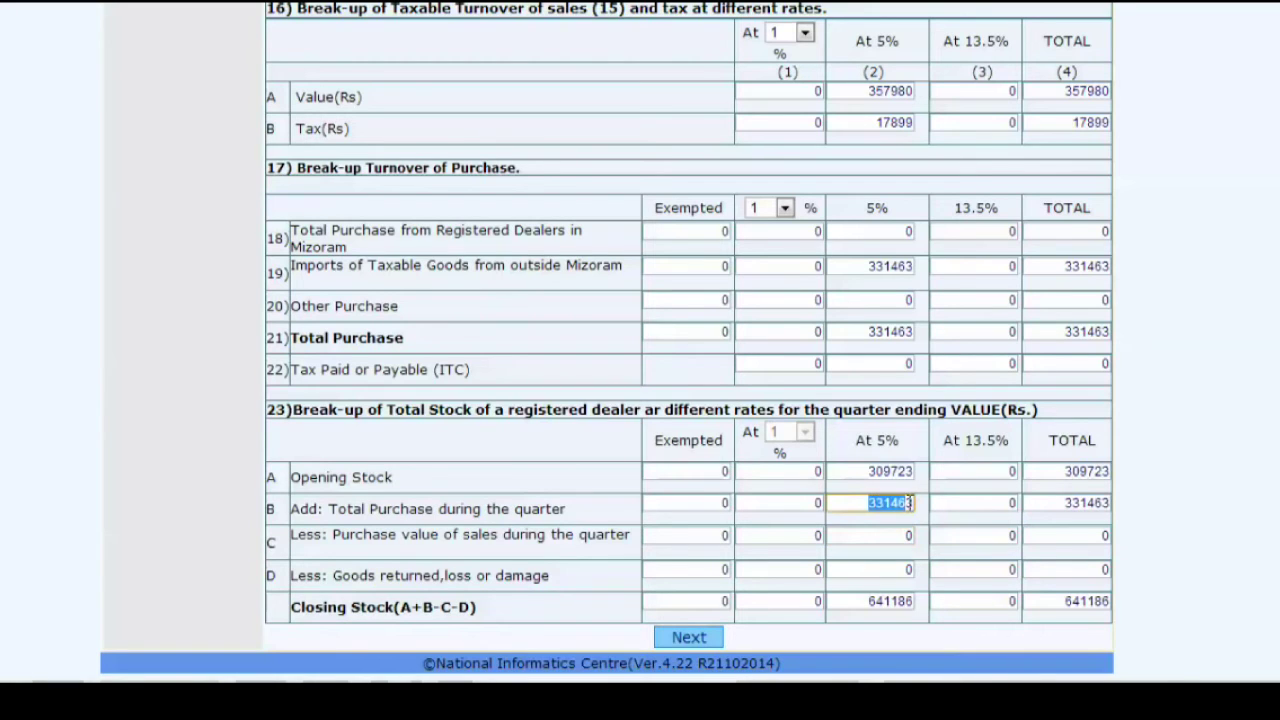
double_click(845, 505)
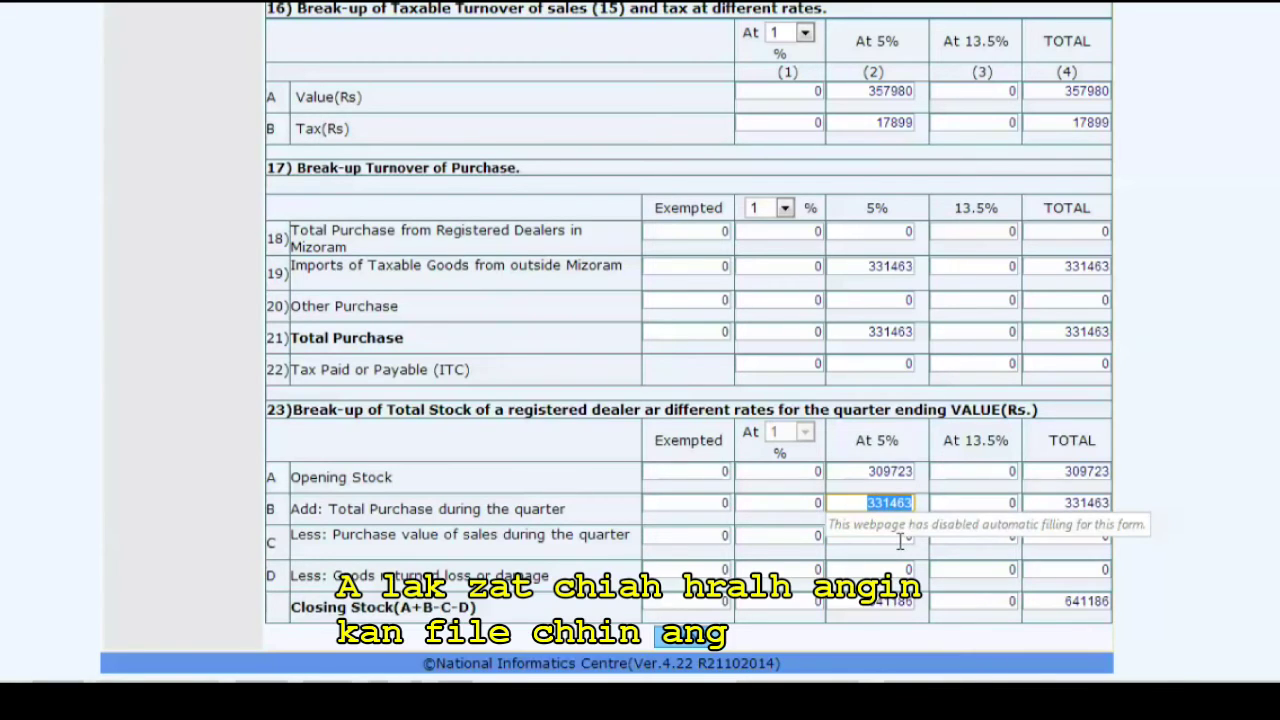
double_click(903, 536)
type("331463")
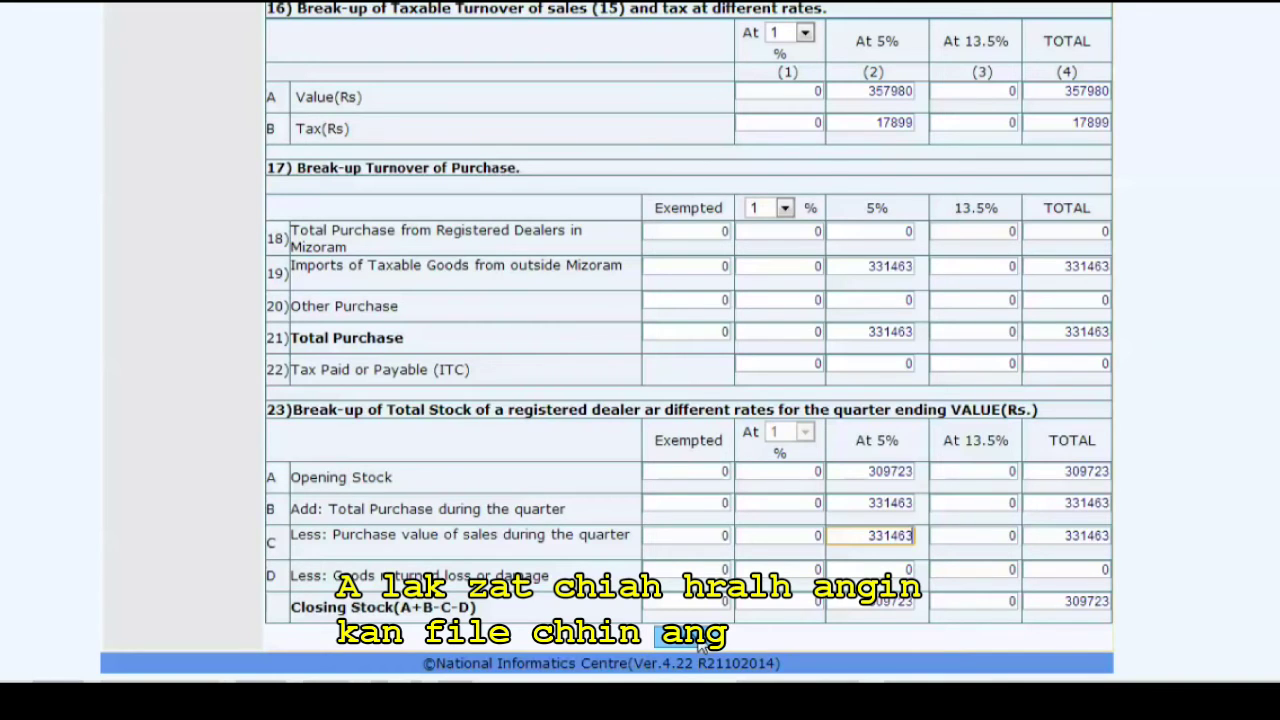
left_click(698, 640)
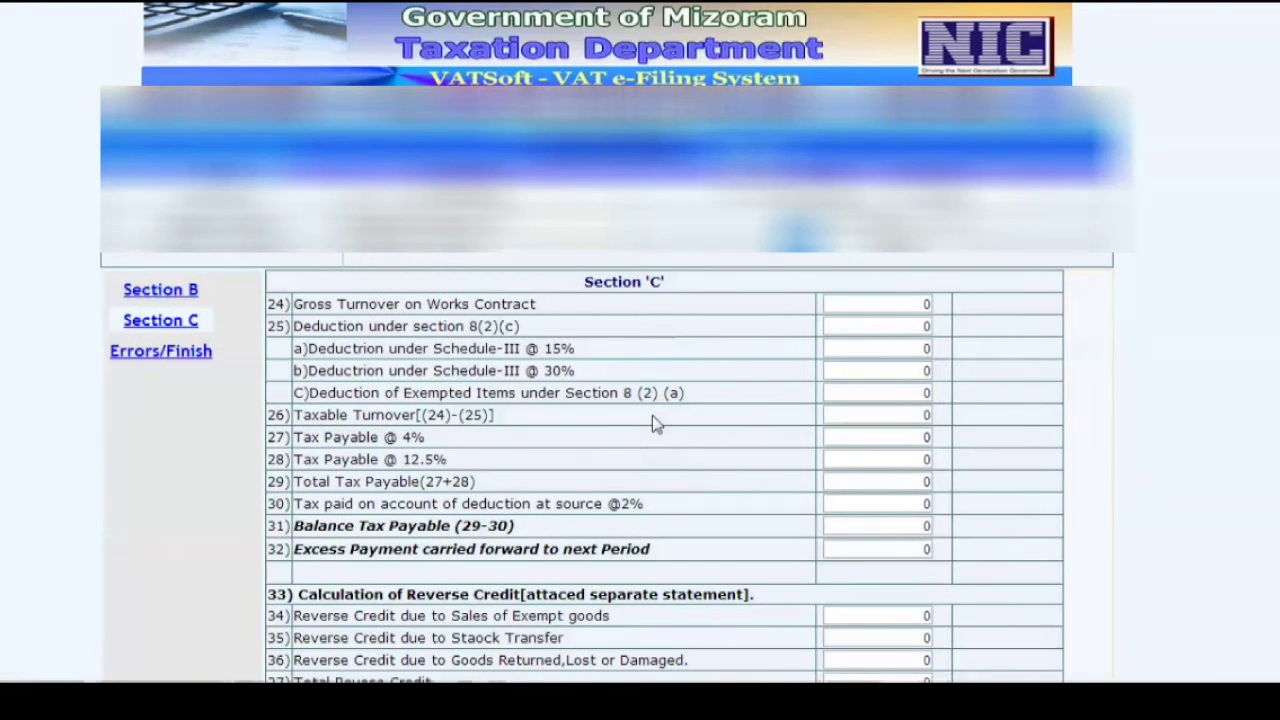
- Fill both payable challan fields in rows 46–47 with 17899 and move past the tax calculation page
scroll(608, 372, "down", 4)
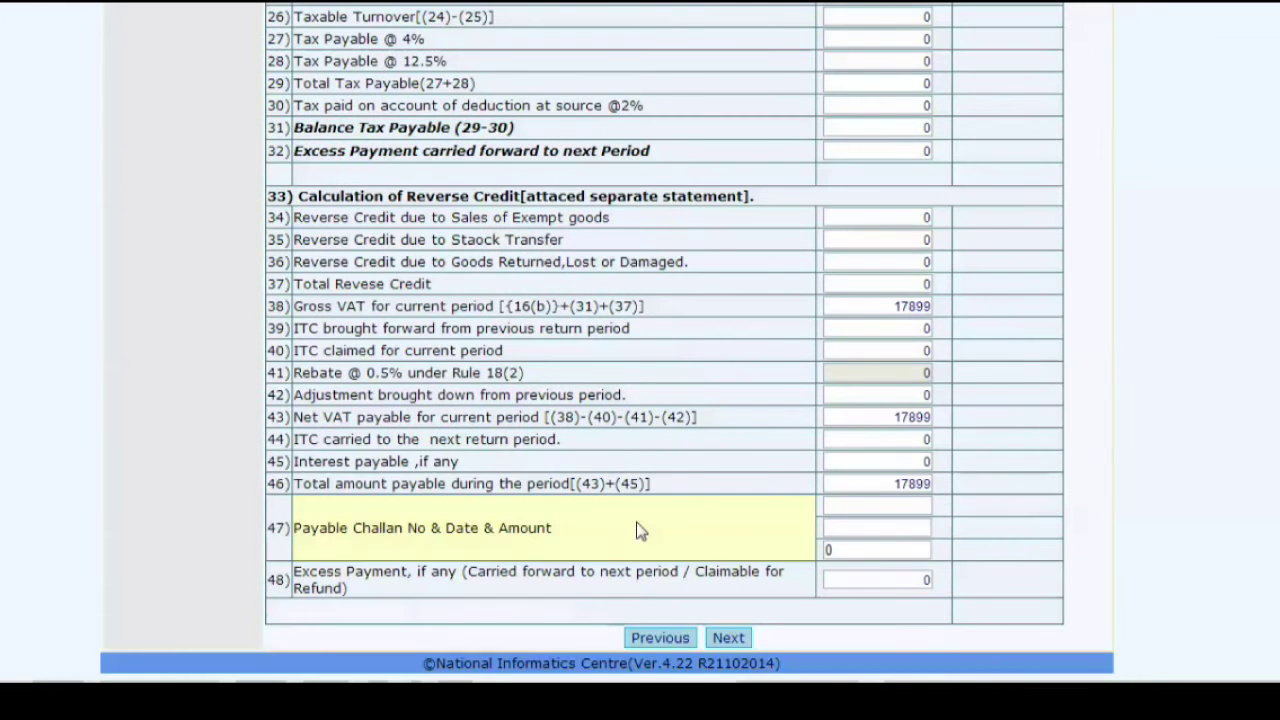
left_click(857, 505)
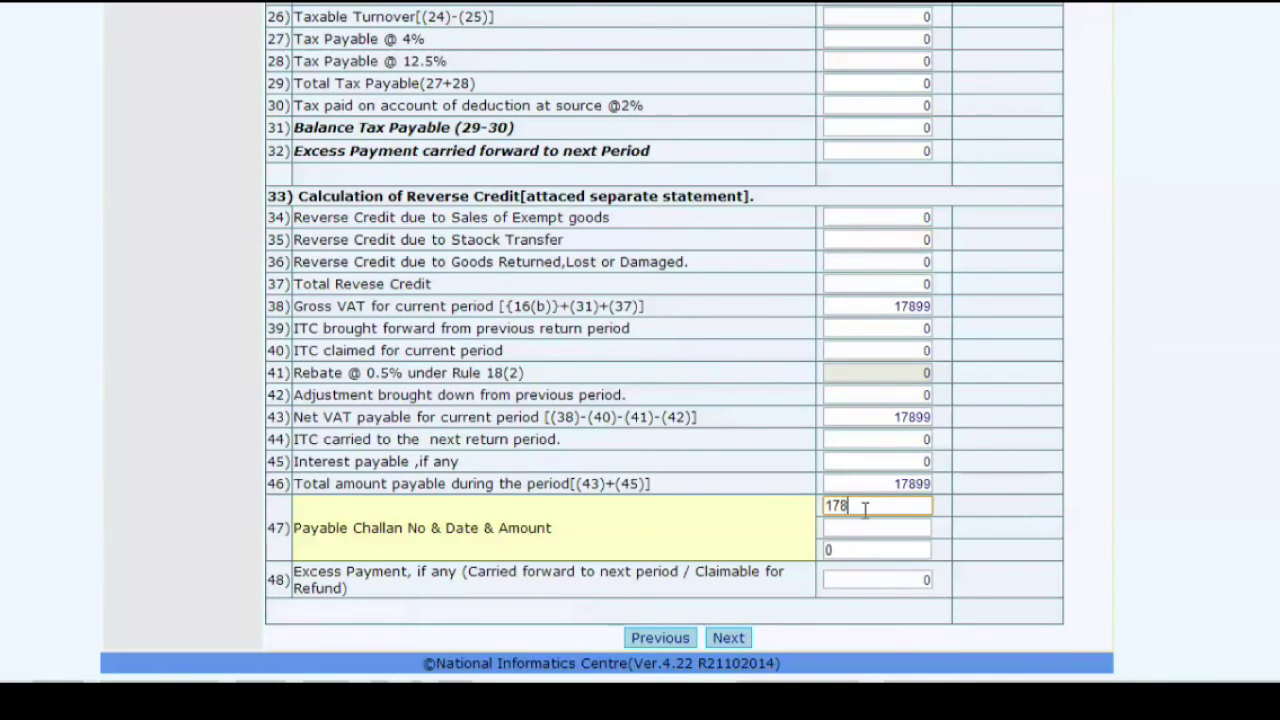
left_click(855, 532)
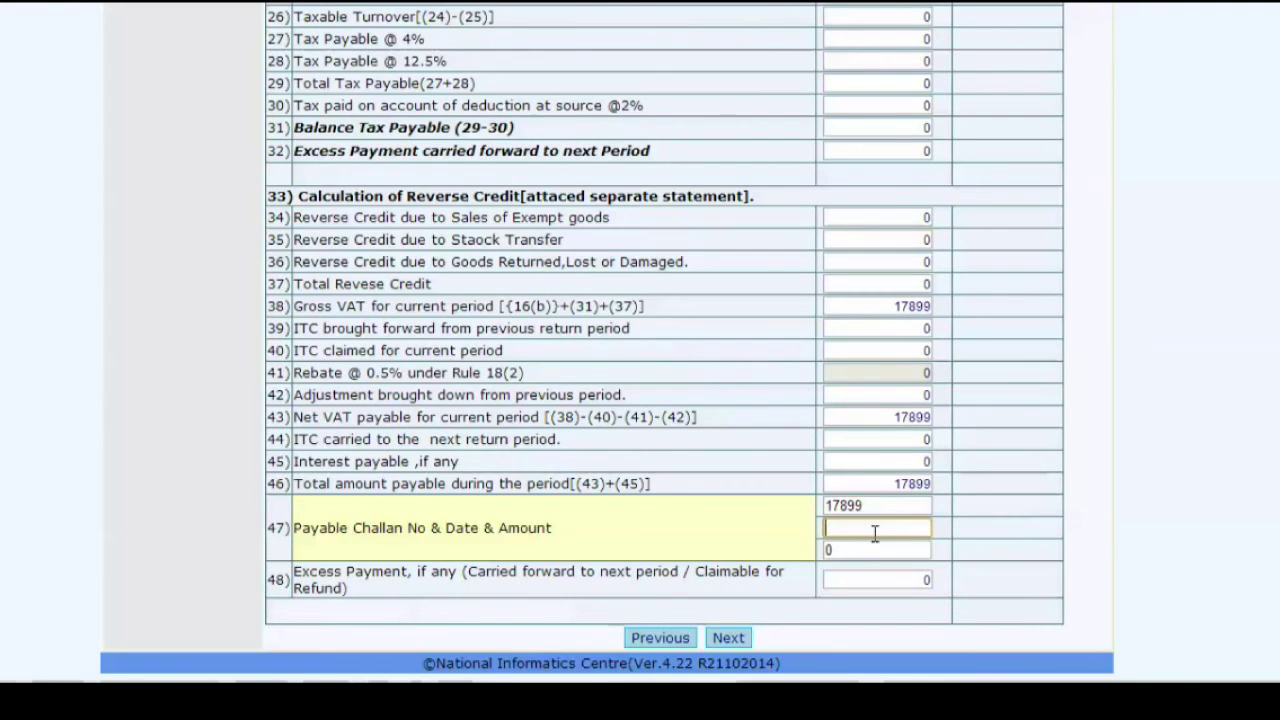
left_click(871, 531)
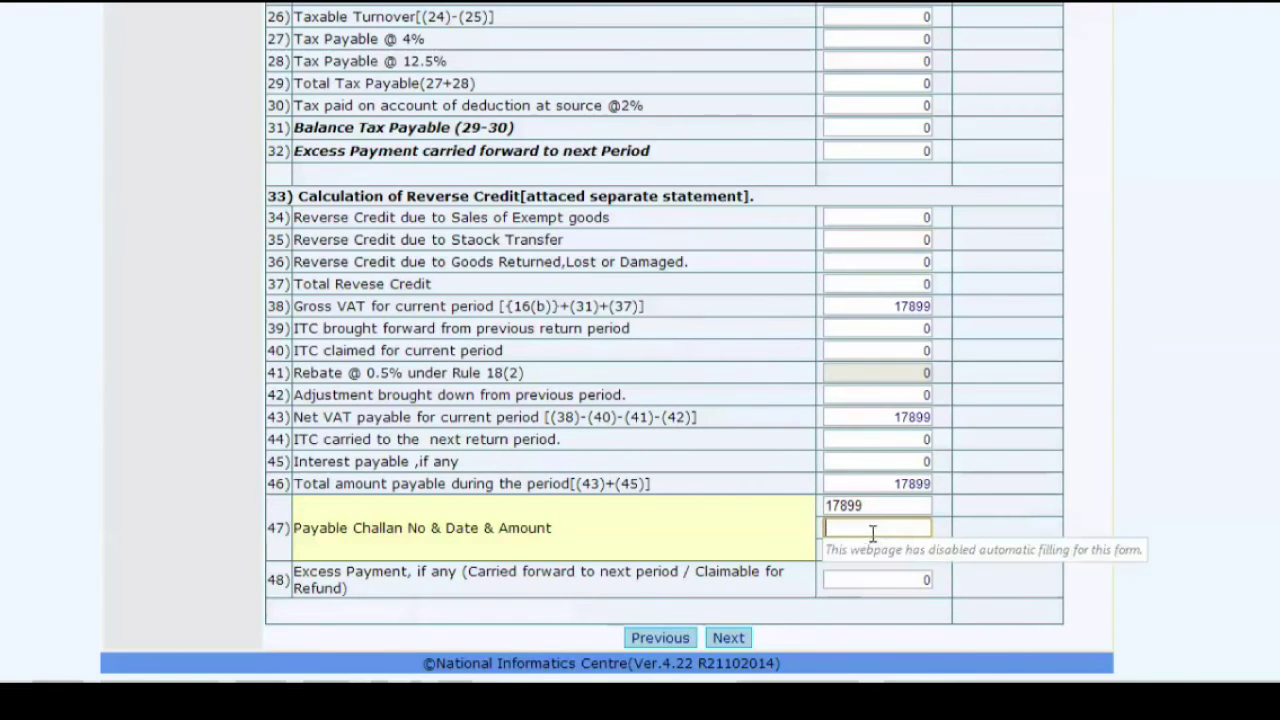
left_click(780, 537)
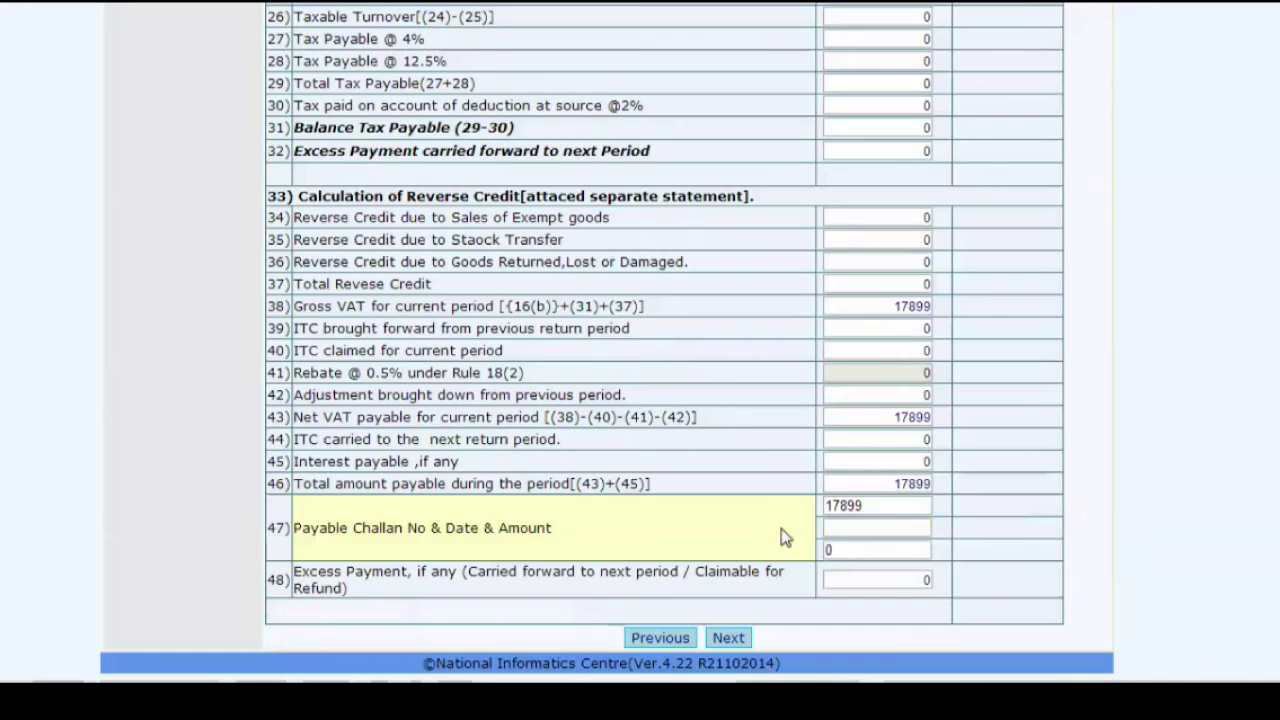
left_click(729, 636)
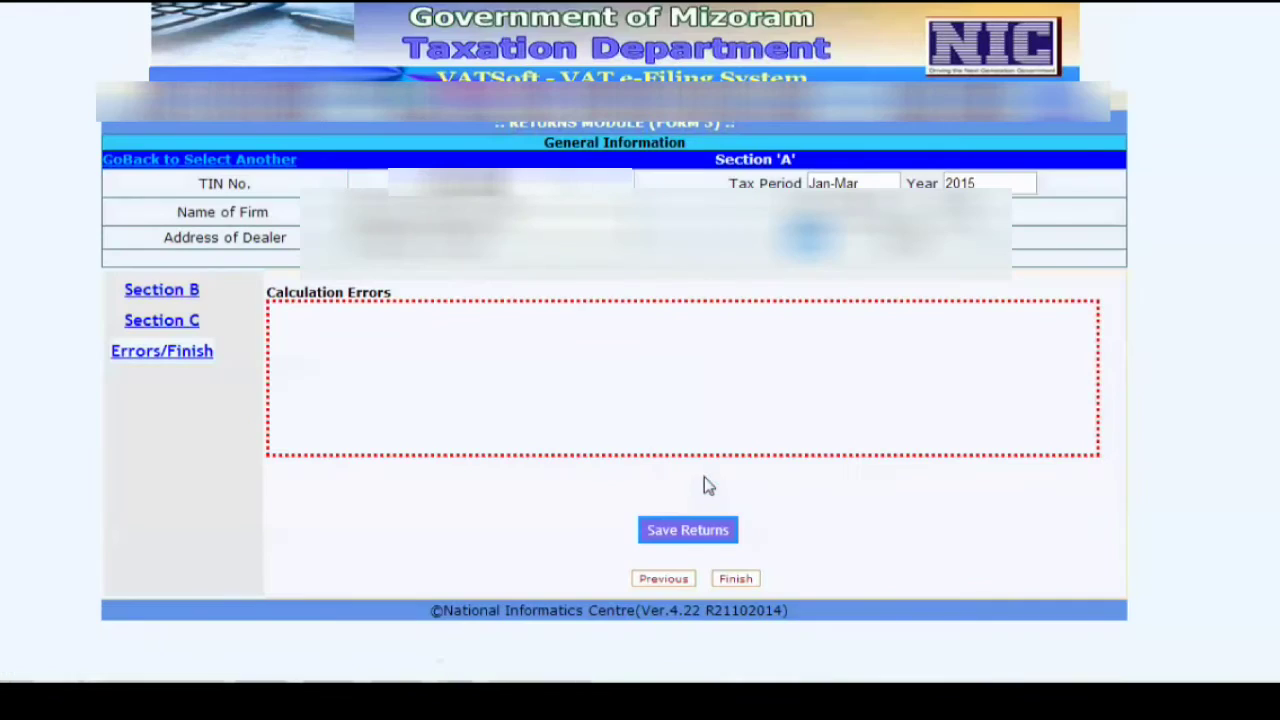
- Save the Jan–Mar 2015 return and start the 17899 e-payment for it
left_click(698, 534)
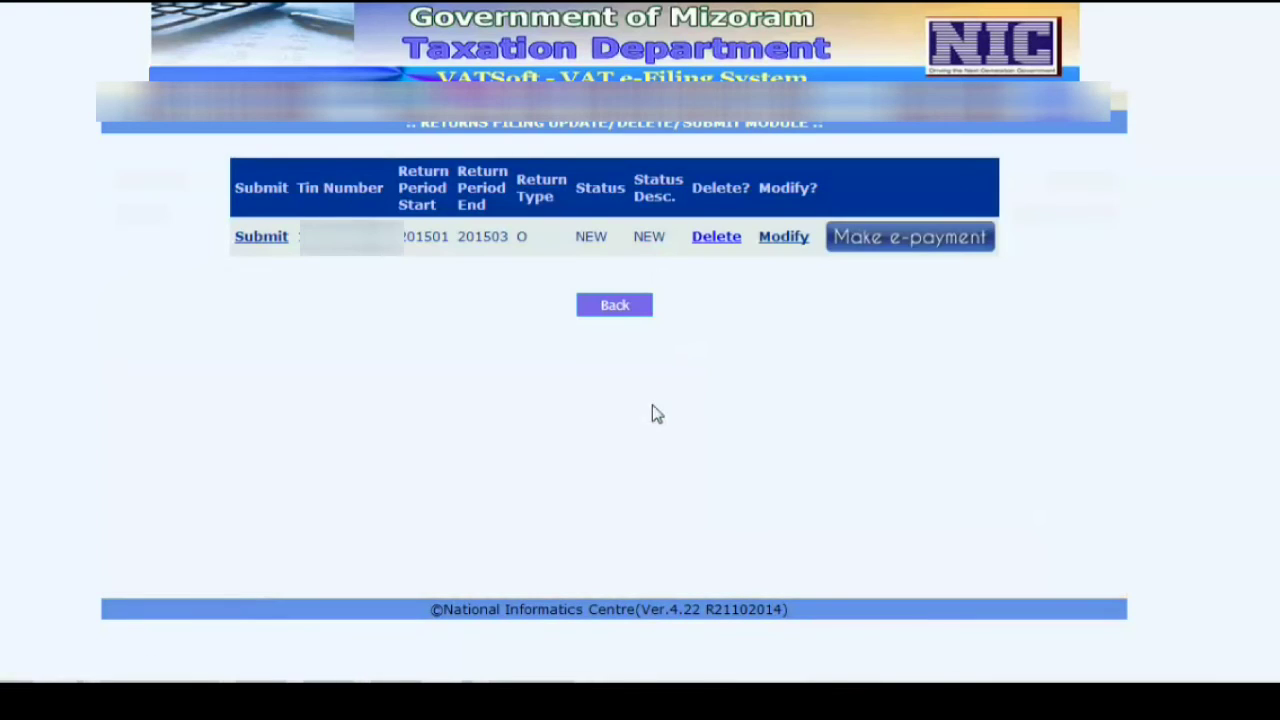
left_click(920, 247)
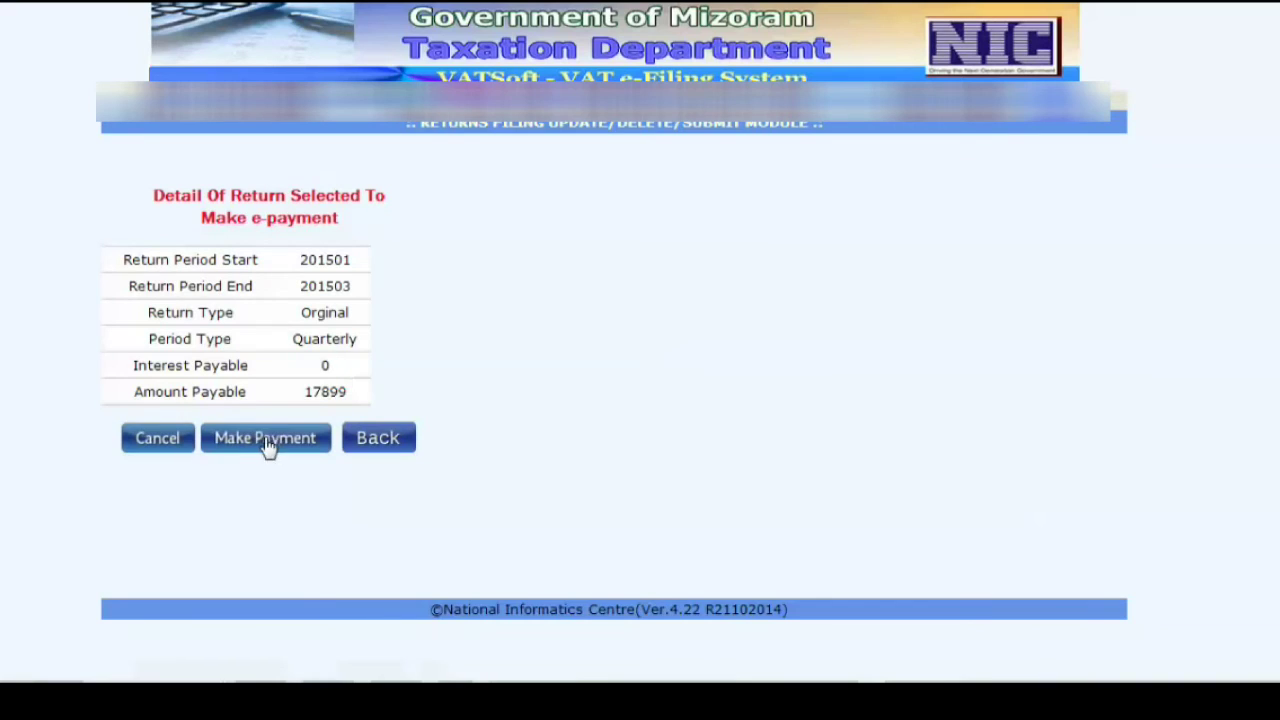
left_click(265, 438)
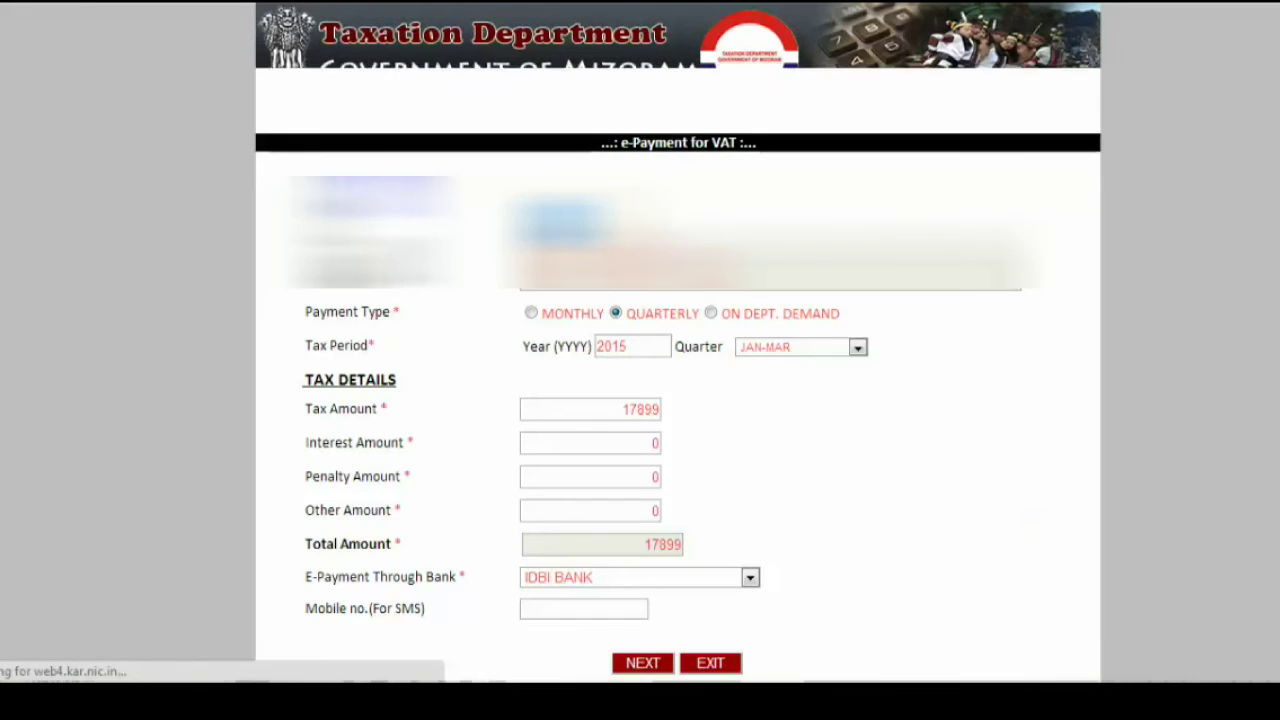
- Keep the tax period as JAN-MAR and choose State Bank of India as the paying bank
scroll(480, 326, "down", 1)
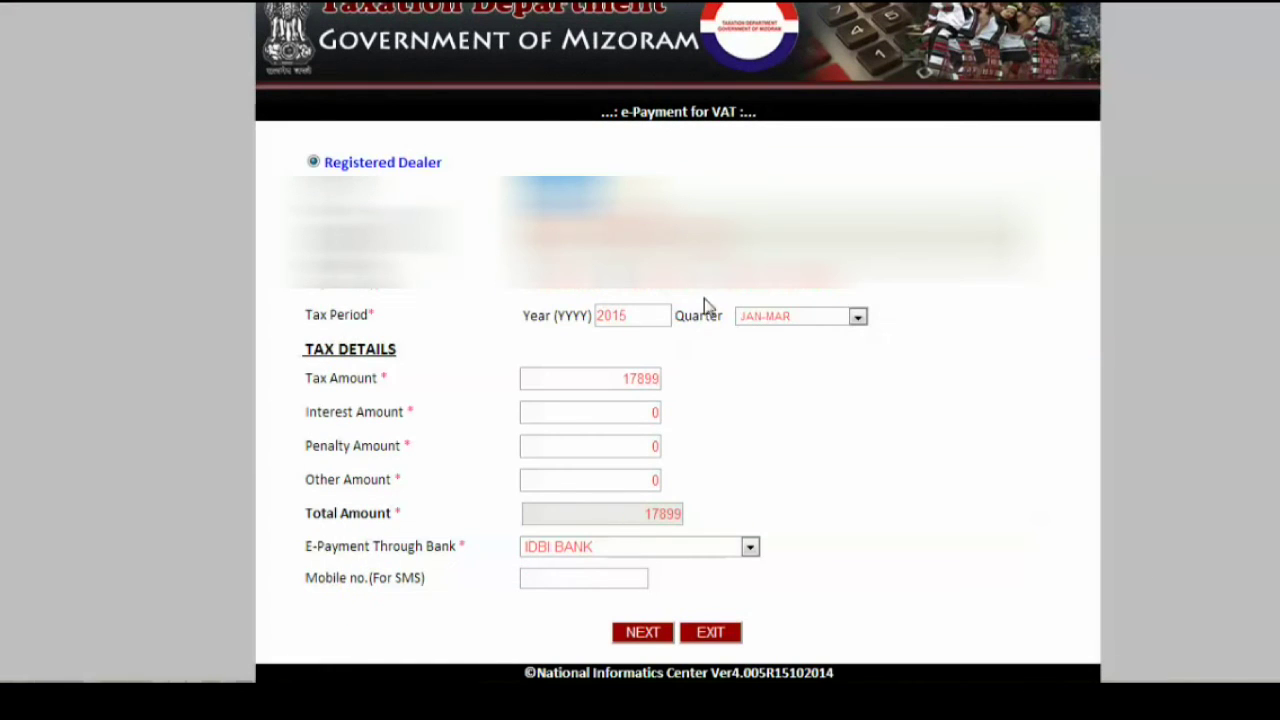
left_click(624, 315)
left_click(818, 314)
left_click(818, 316)
left_click(650, 447)
left_click(700, 547)
left_click(688, 586)
- Enter the SMS mobile number and proceed to the payment submission form
left_click(594, 580)
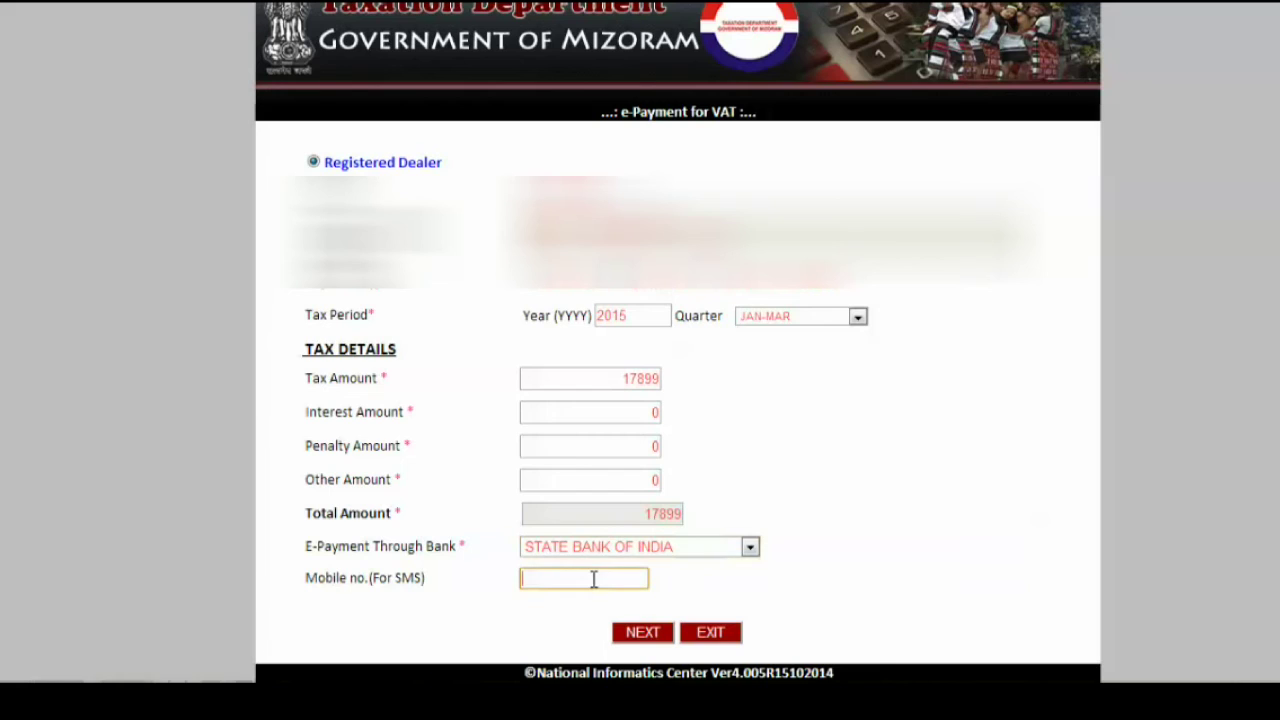
left_click(594, 580)
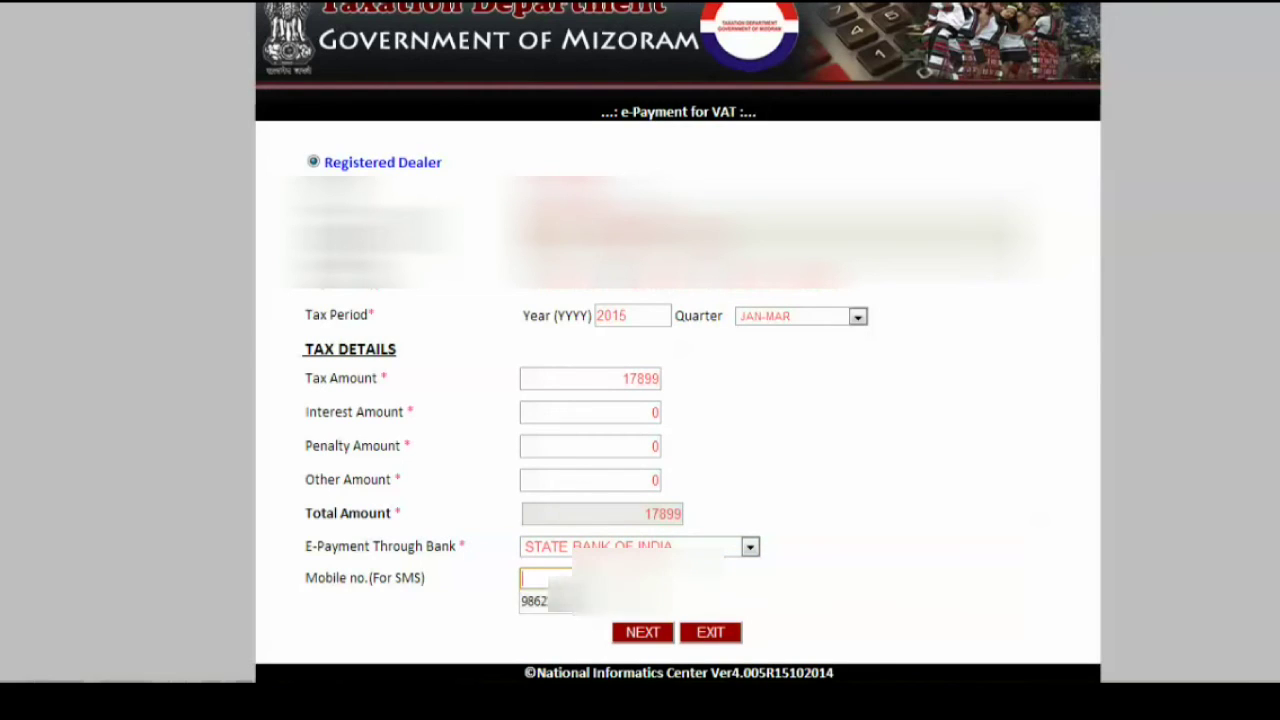
left_click(540, 601)
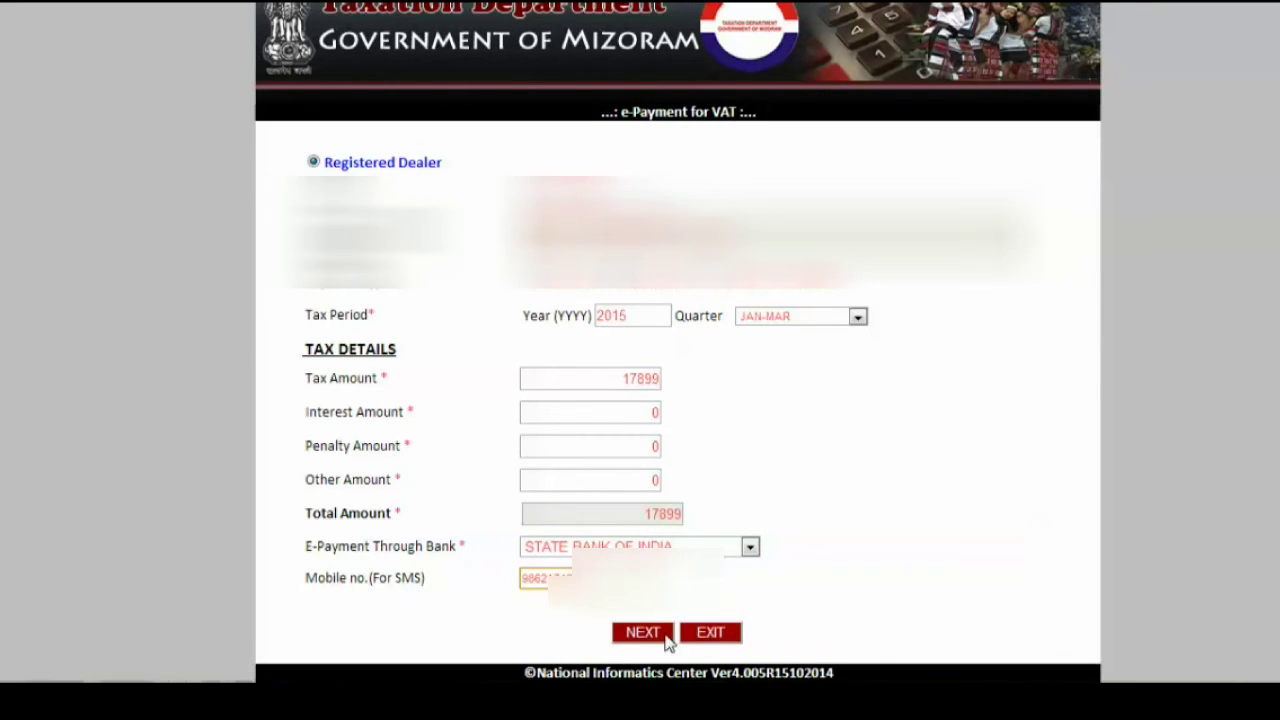
double_click(545, 578)
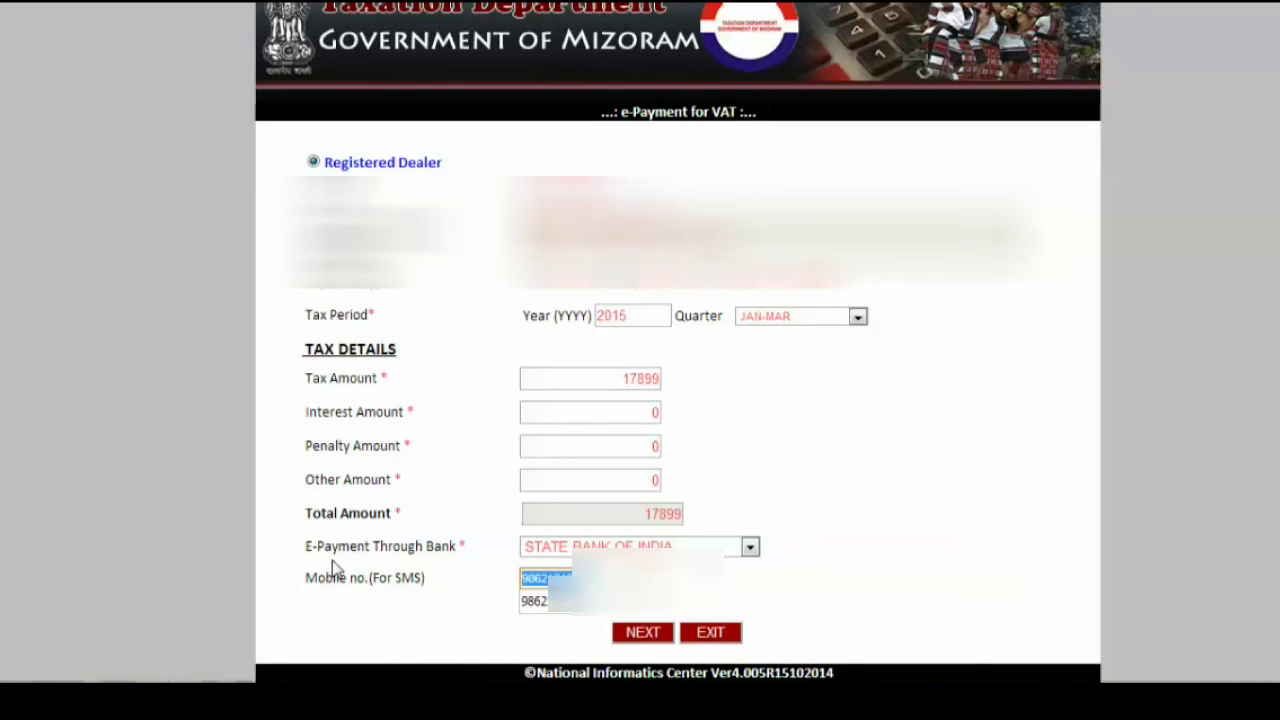
type("98")
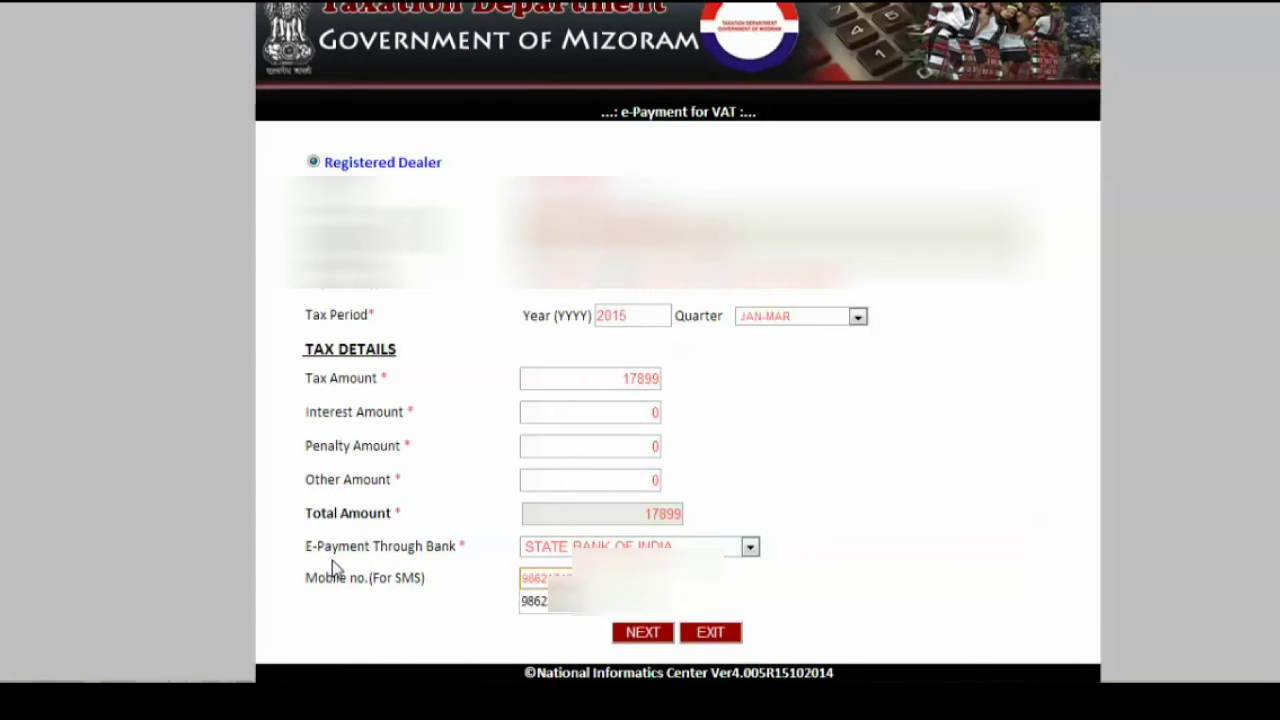
left_click(648, 632)
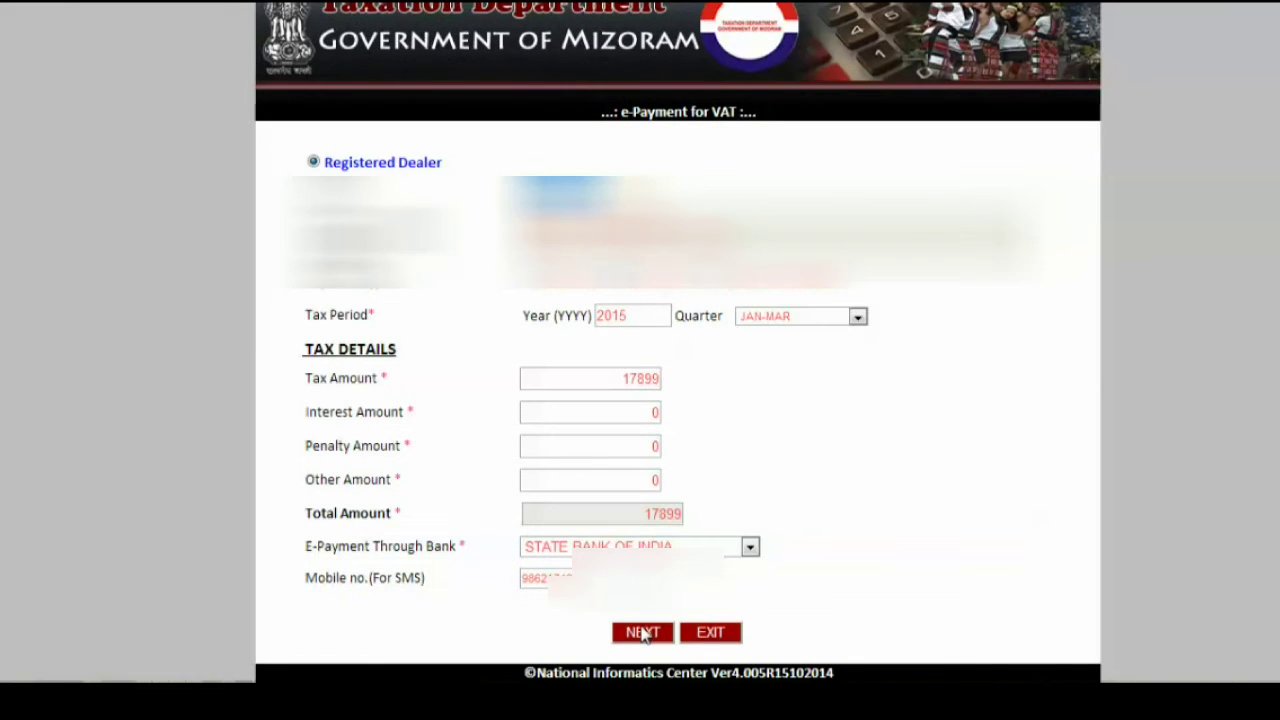
left_click(647, 633)
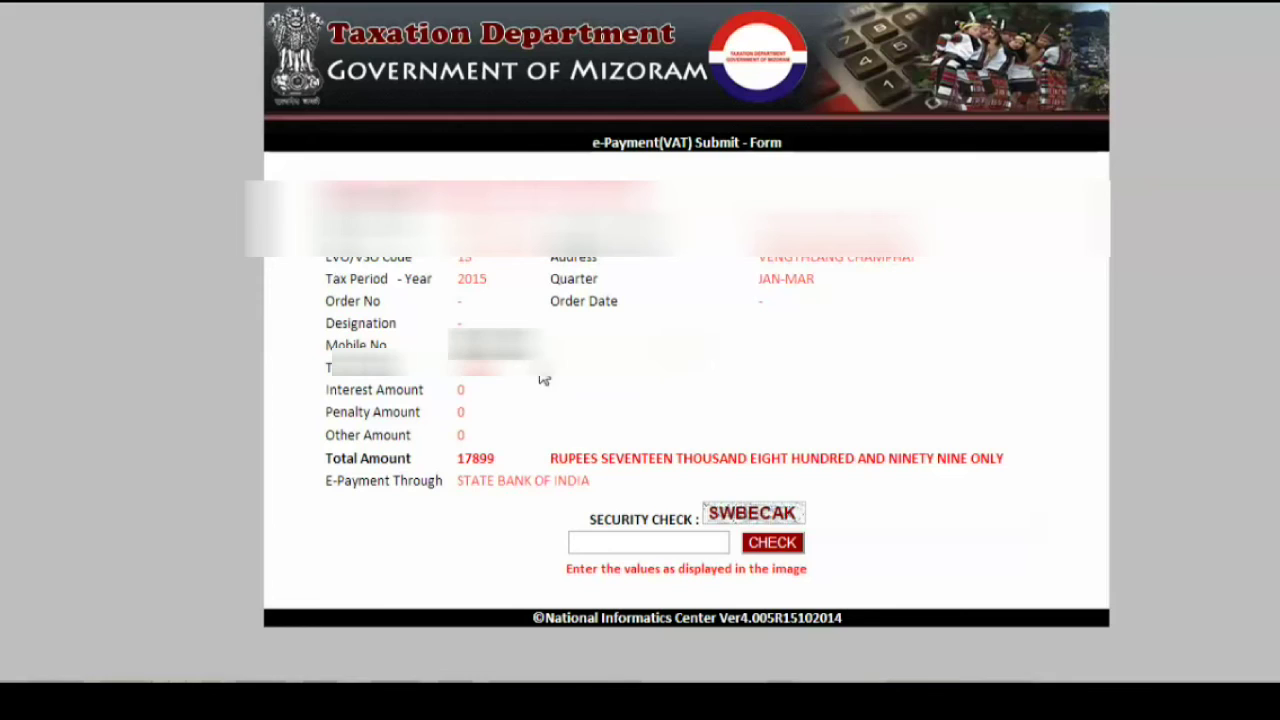
- Enter and verify the on-screen security code, submit the e-payment, and continue to the bank
left_click(618, 546)
type("SWB")
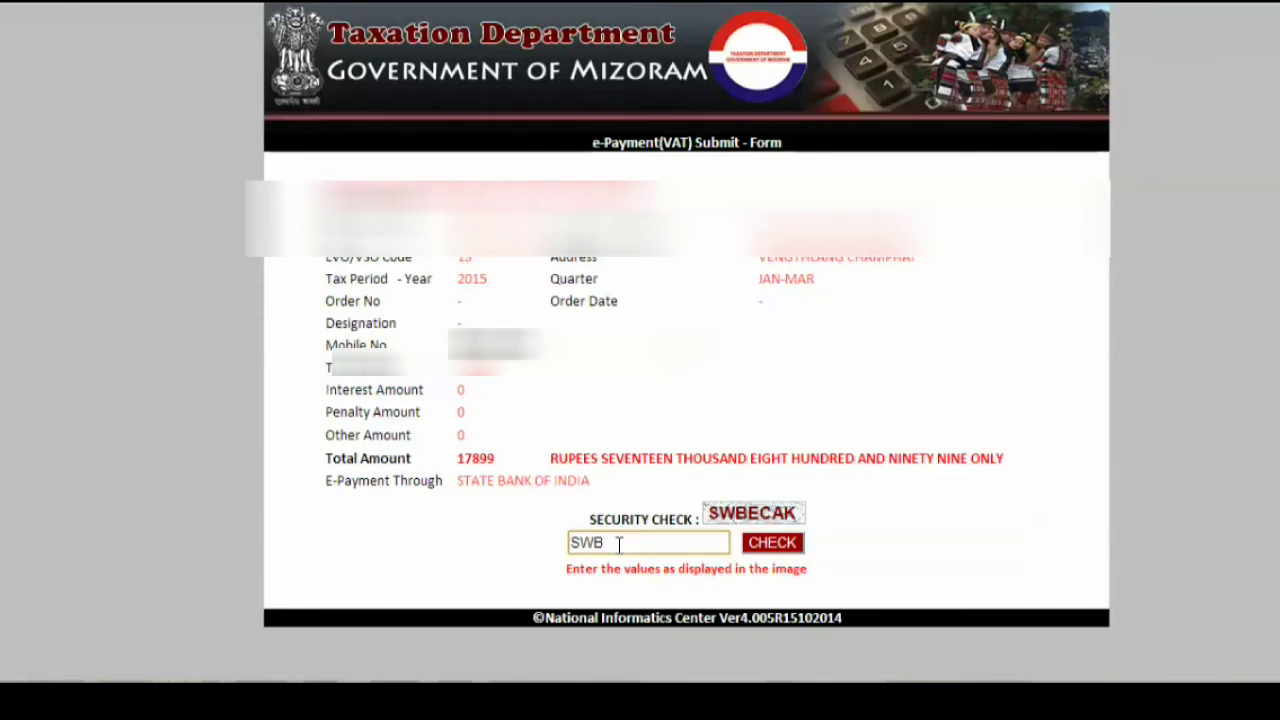
type("ECAK")
left_click(771, 546)
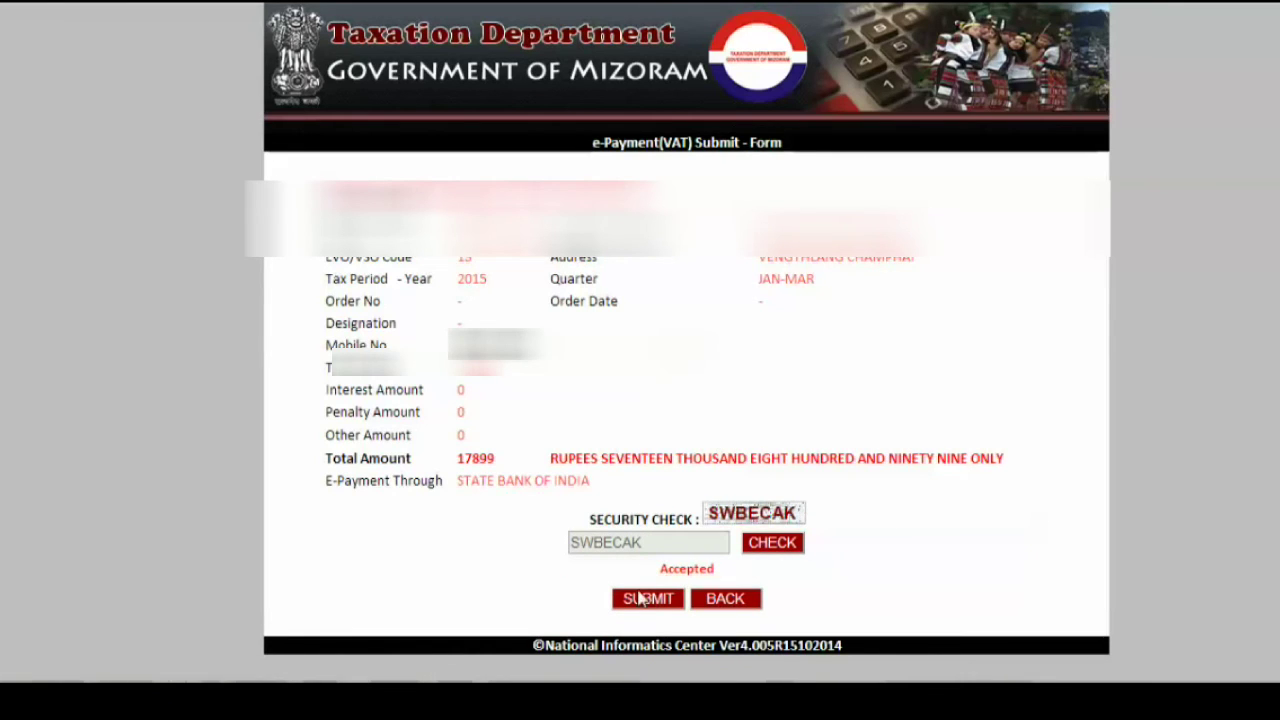
left_click(655, 603)
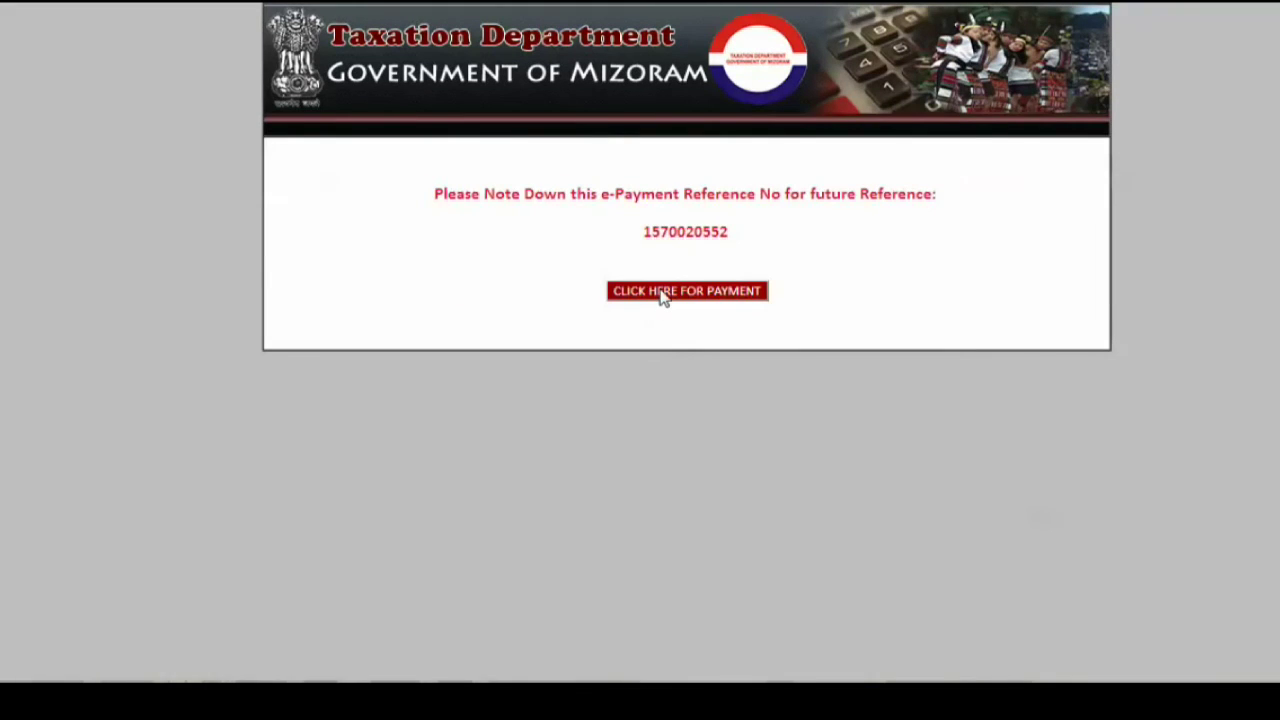
left_click(660, 292)
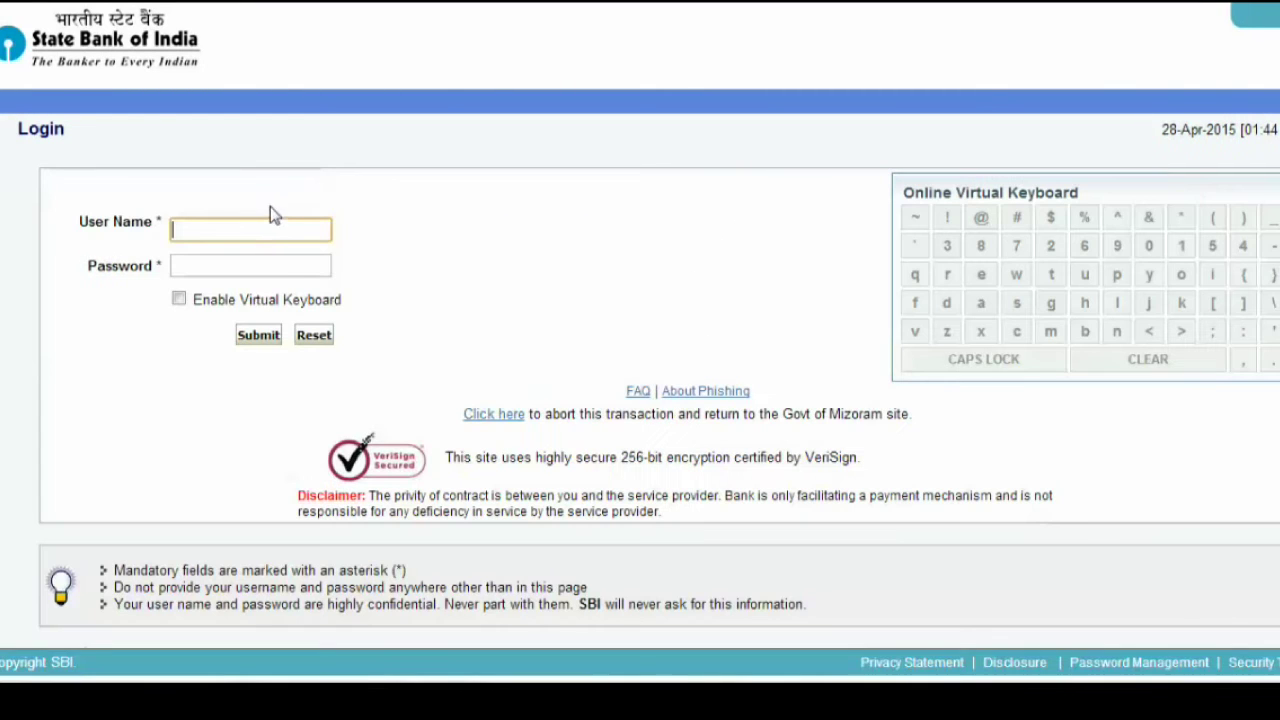
- Log in to OnlineSBI with the internet banking password
left_click(280, 268)
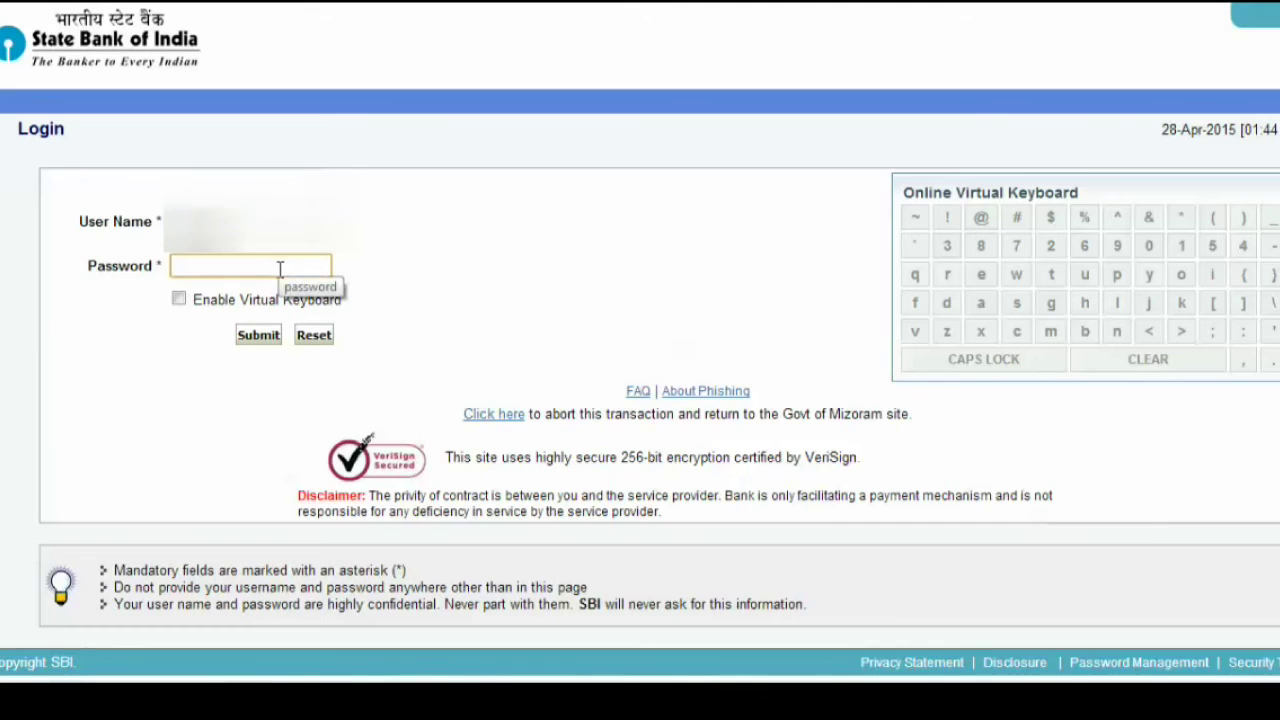
type("•")
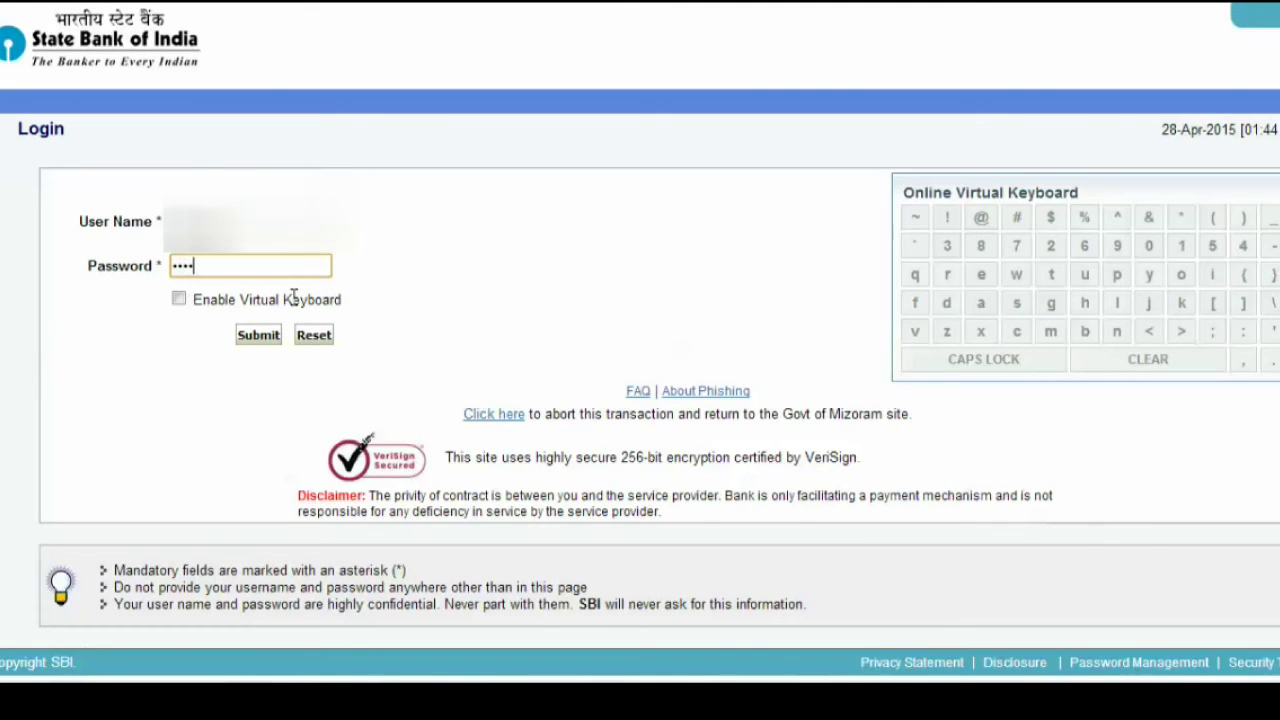
type("•••••••••")
left_click(262, 340)
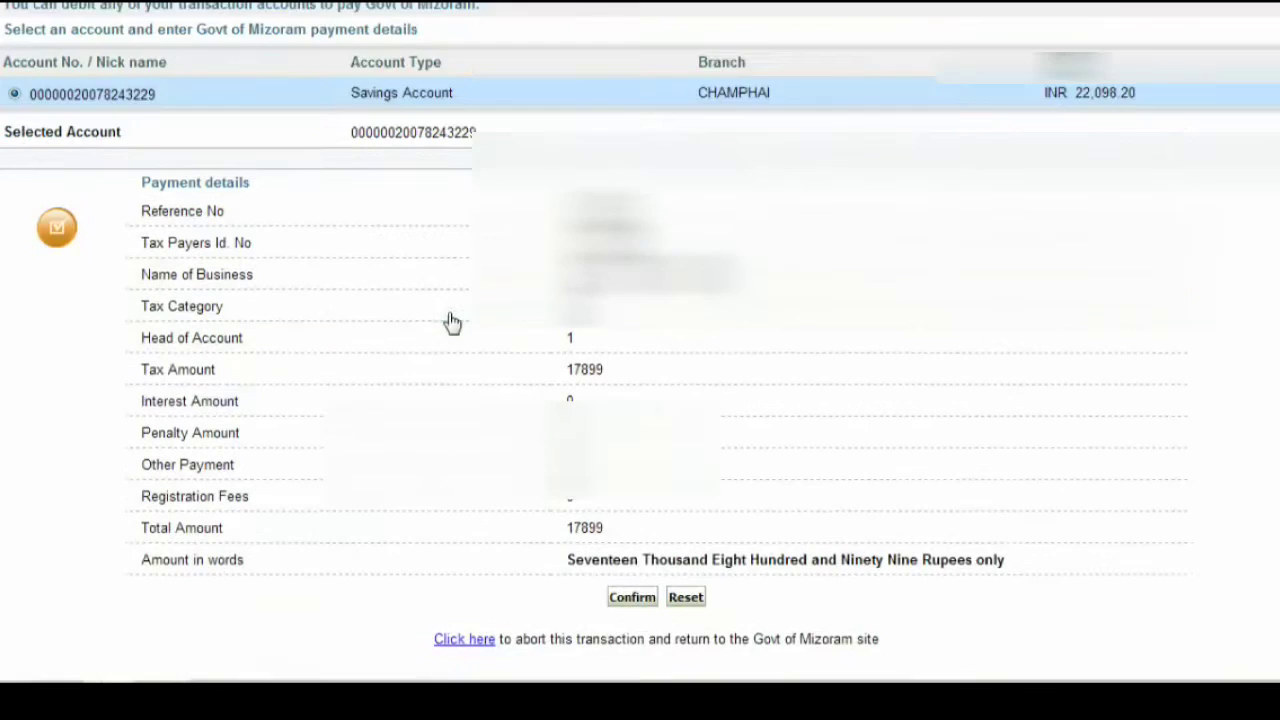
- Confirm the 17899 VAT payment from the savings account on both confirmation pages
scroll(452, 320, "down", 2)
scroll(449, 303, "up", 2)
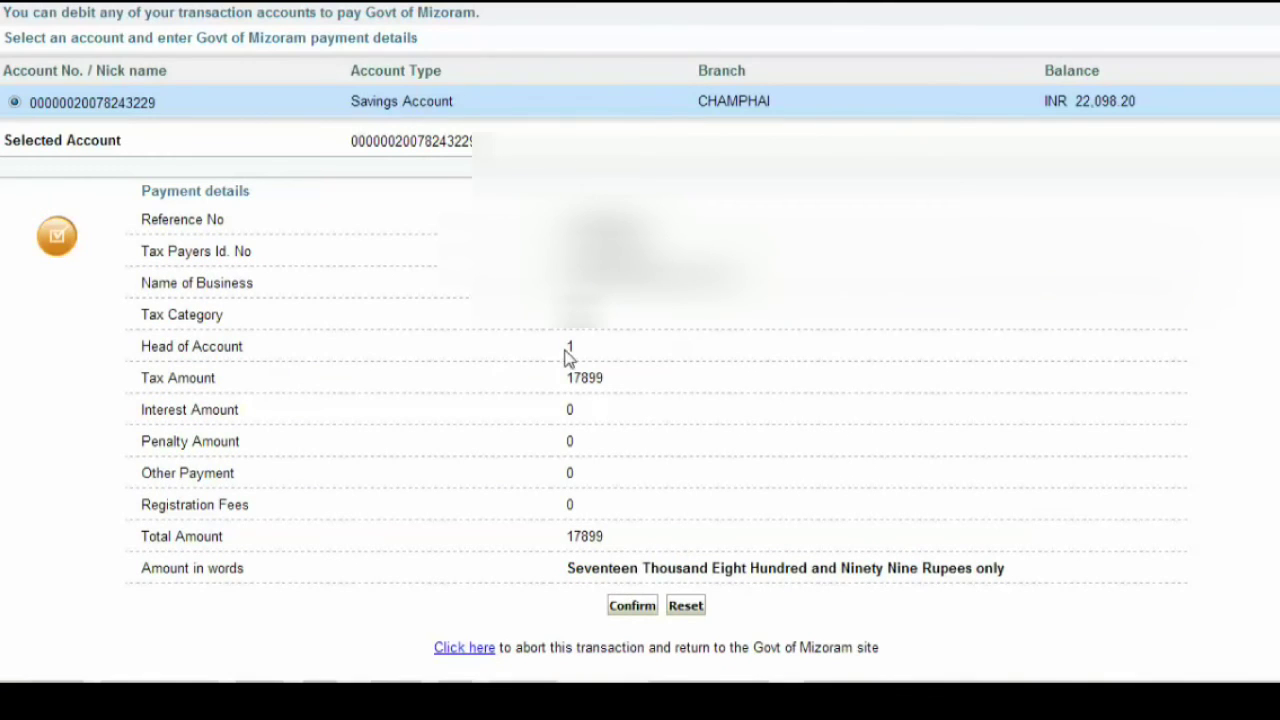
scroll(605, 385, "down", 1)
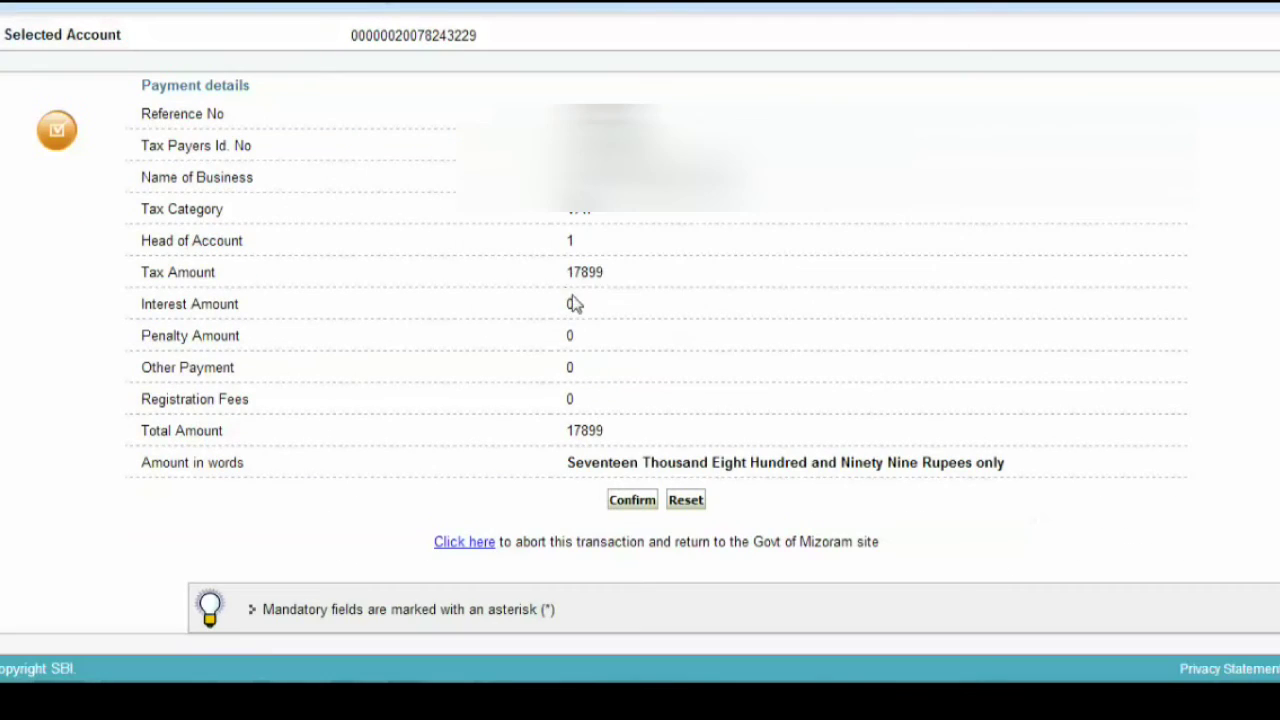
left_click(626, 502)
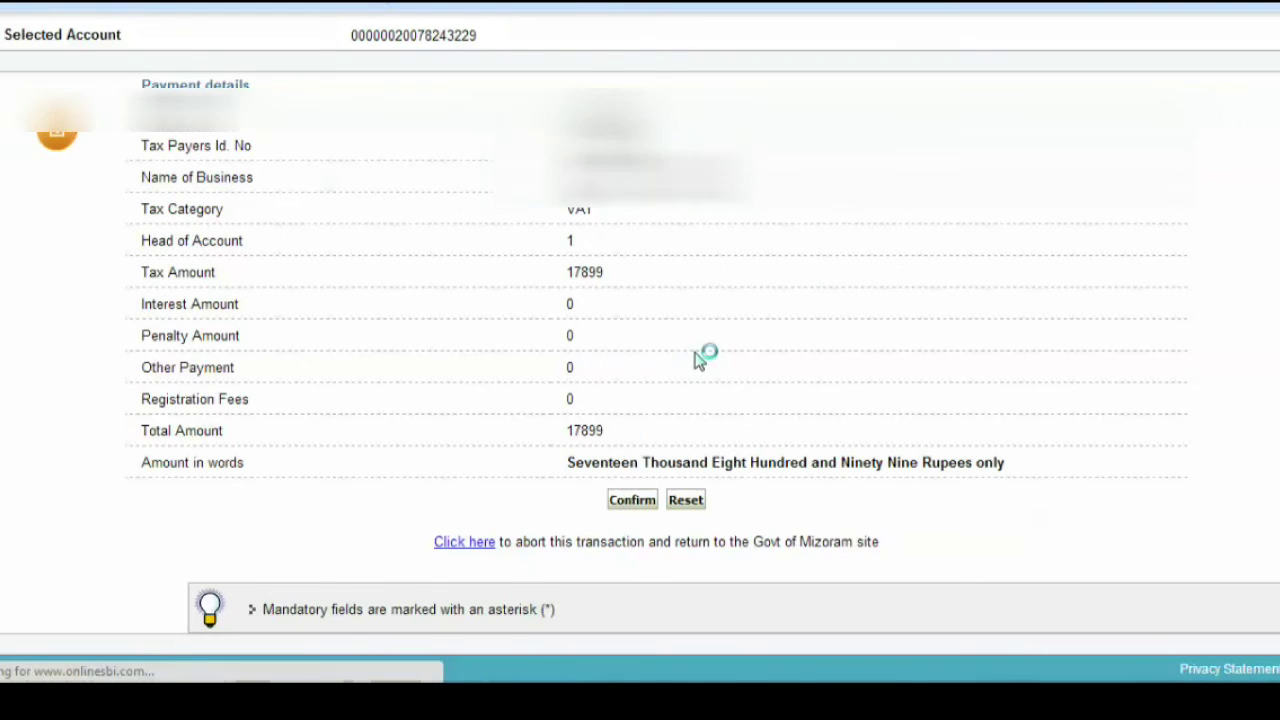
scroll(695, 360, "down", 4)
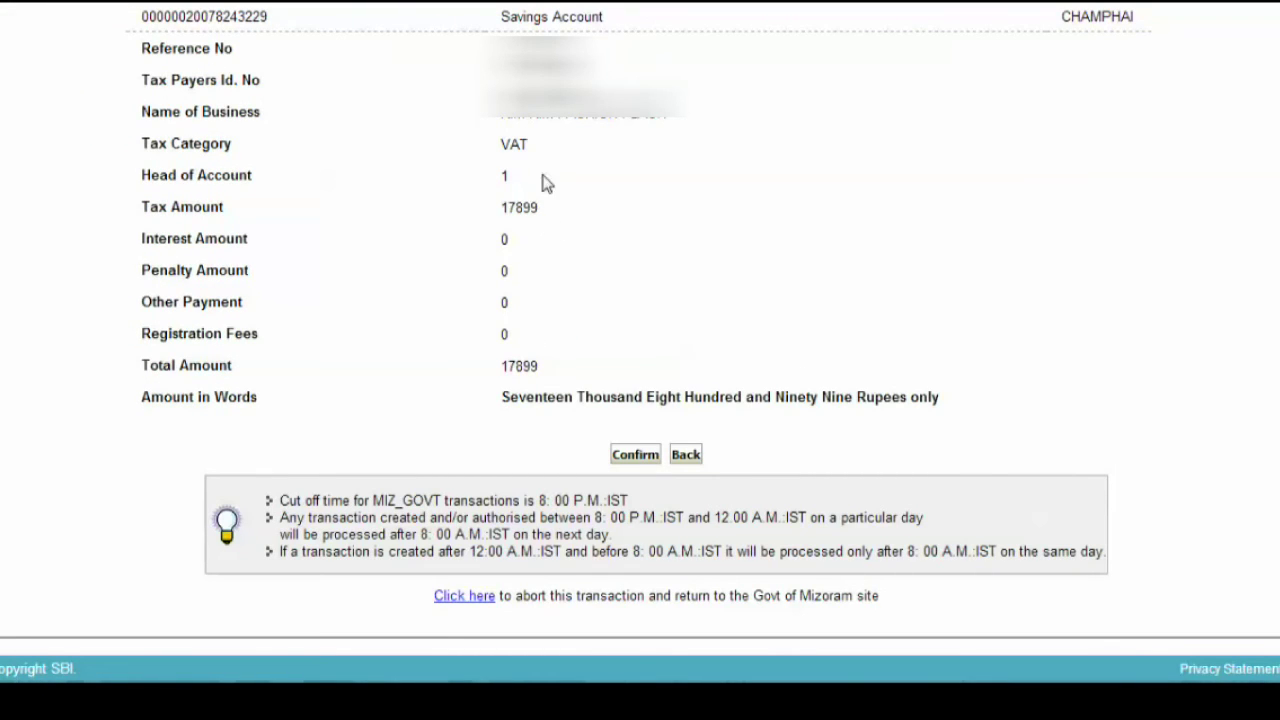
left_click(625, 455)
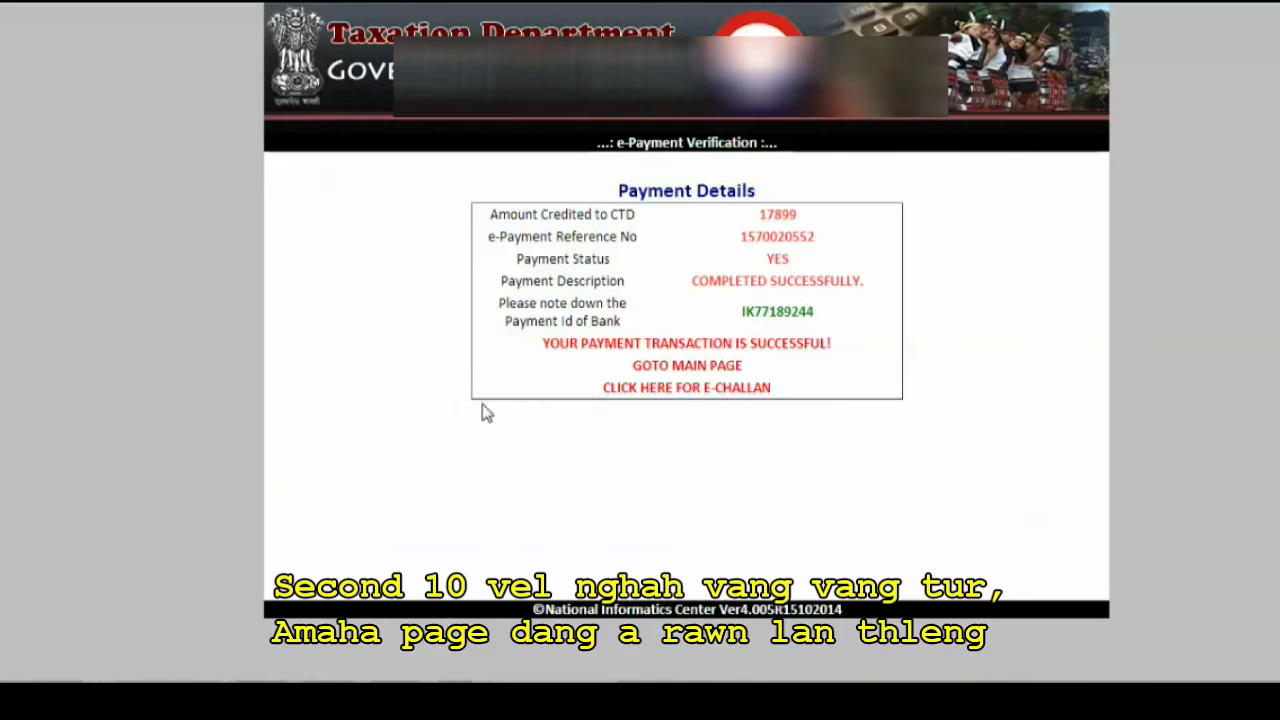
- Open the e-challan for the payment and go to the dealer login page
left_click(676, 392)
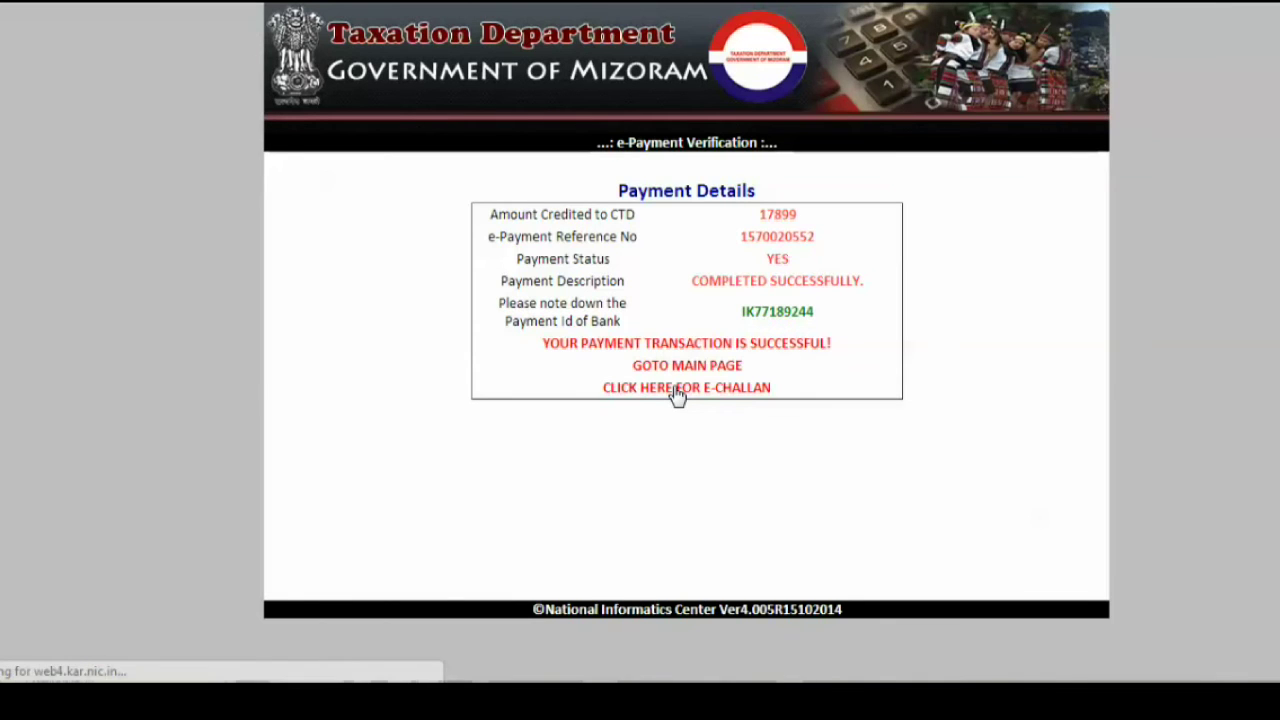
scroll(248, 380, "down", 2)
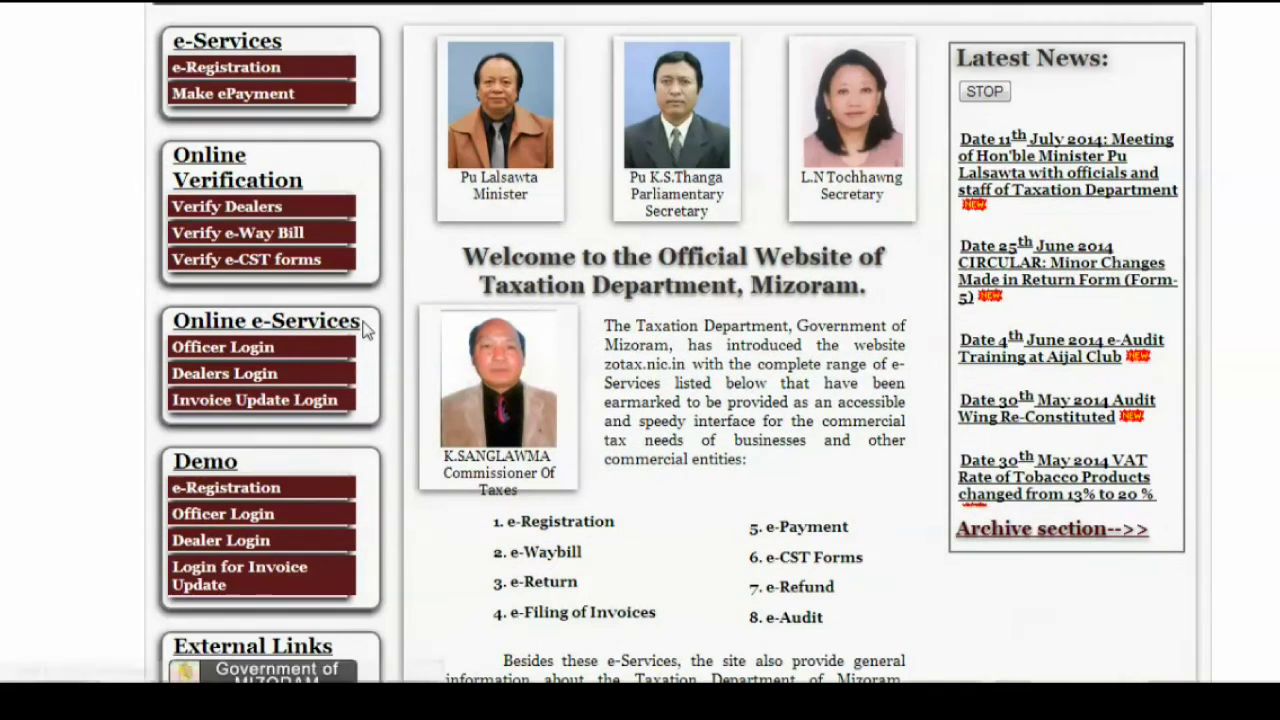
left_click(248, 378)
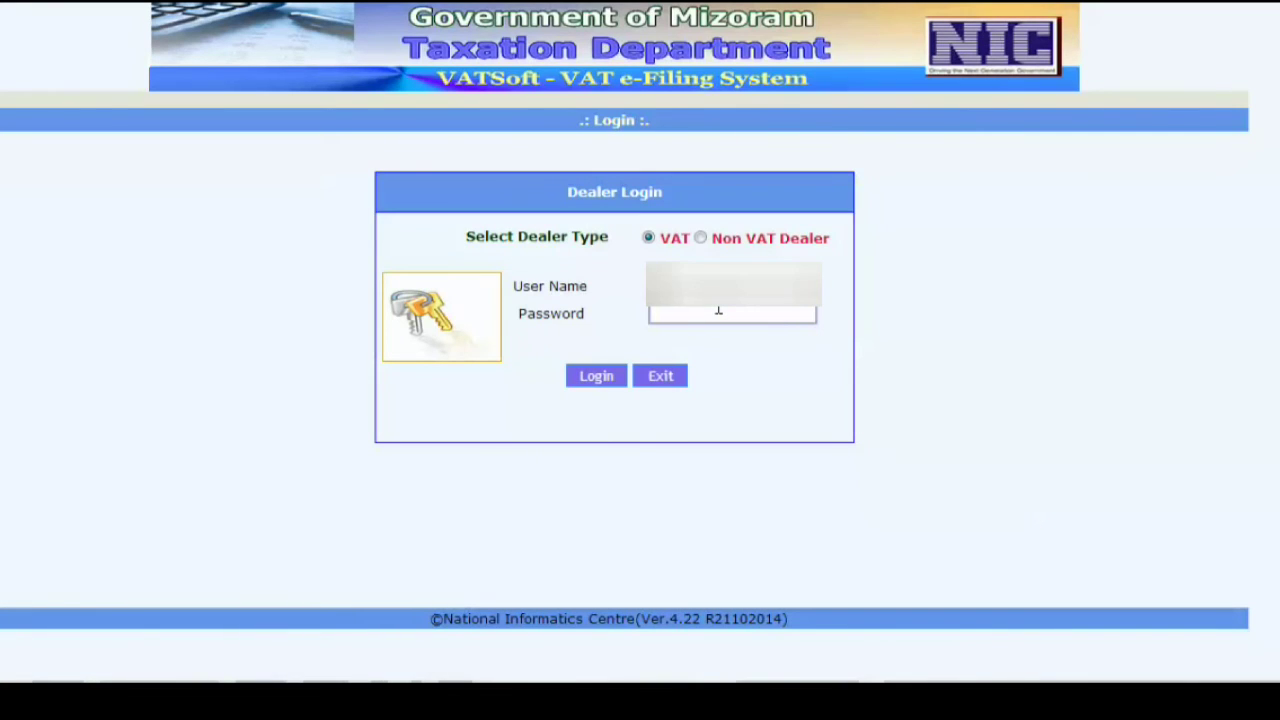
- Log in as the VAT dealer and open Payment Details for the Jan–Mar 2015 return
left_click(711, 314)
type("•••••••••")
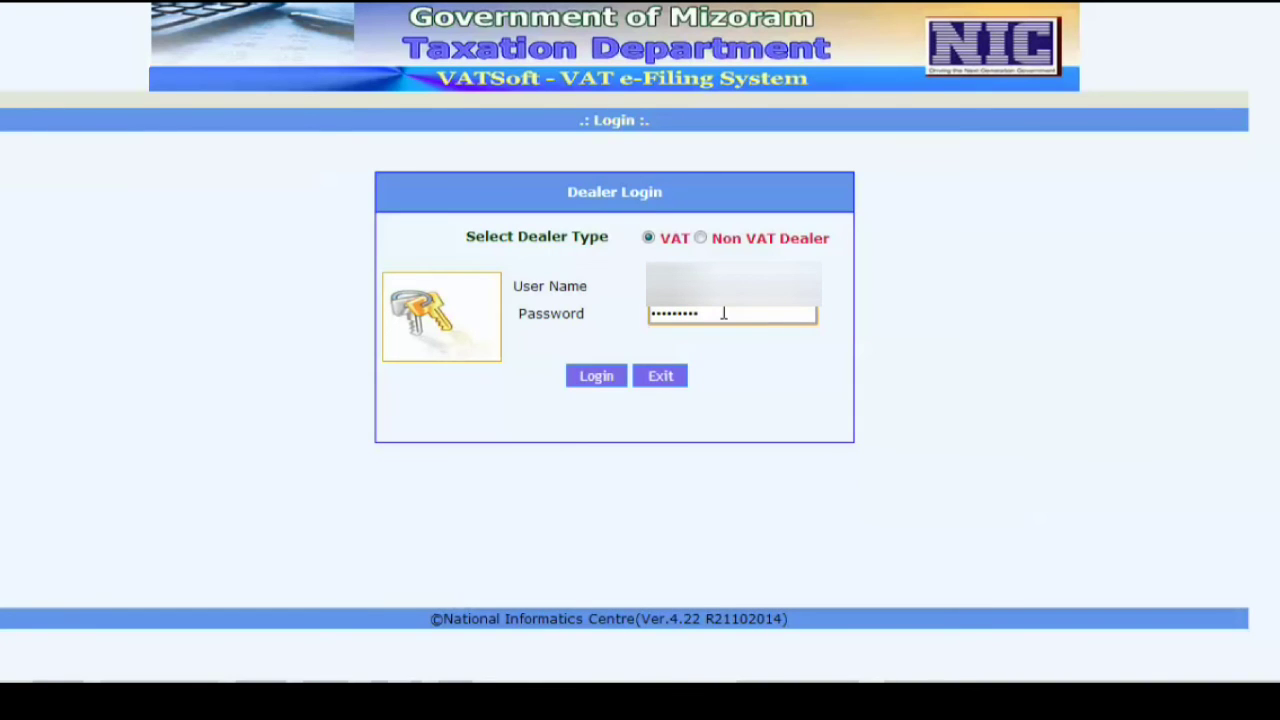
left_click(615, 375)
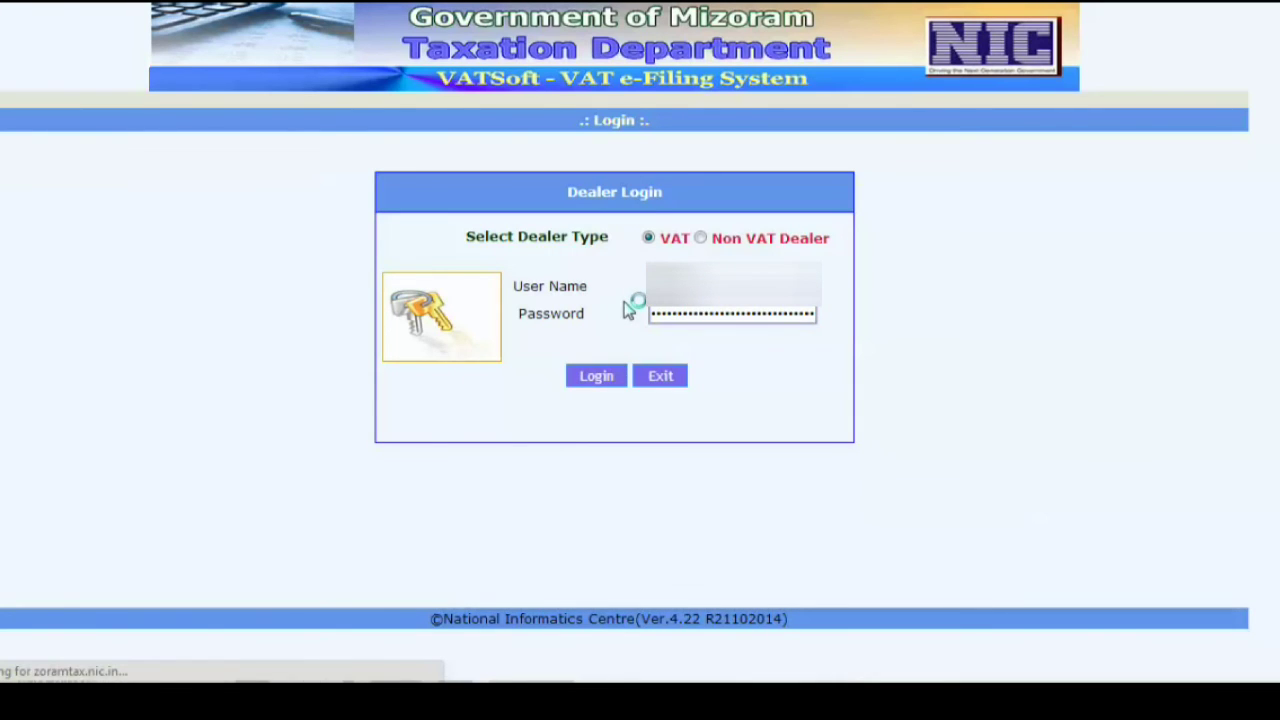
scroll(607, 295, "down", 1)
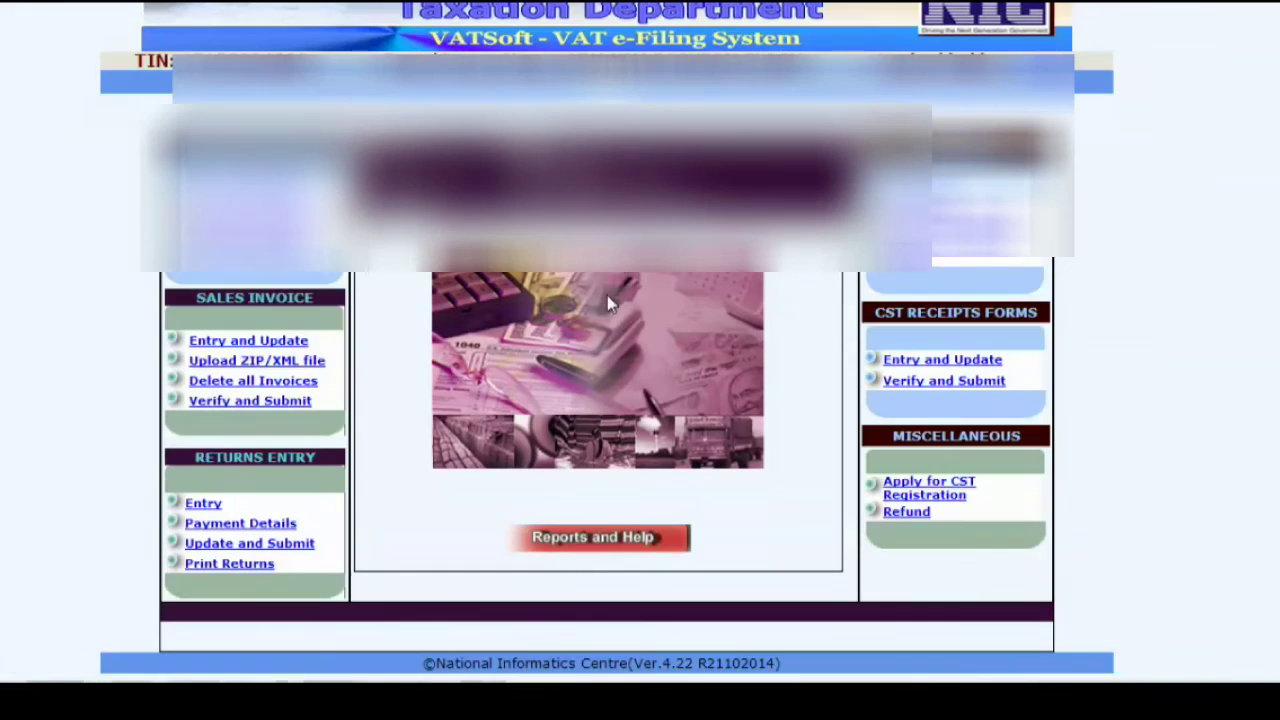
left_click(279, 528)
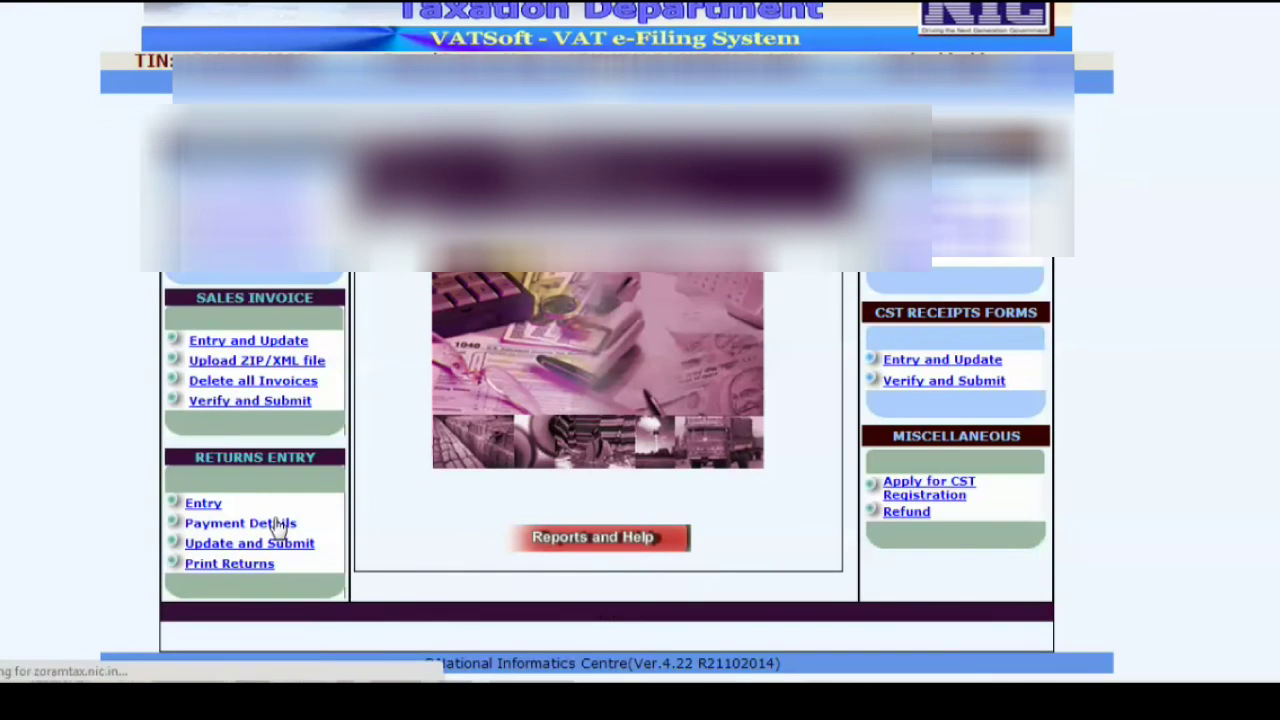
left_click(139, 228)
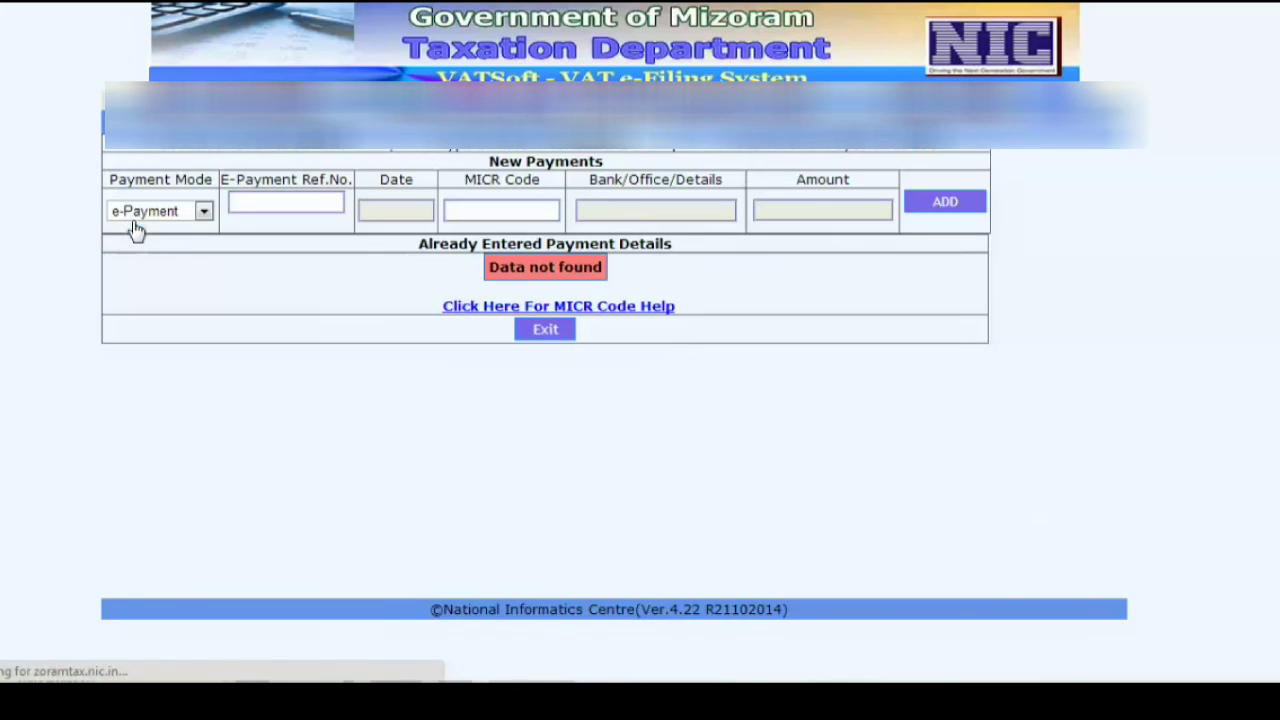
- Add the SBI e-payment by its reference number as a 17899 payment dated 28/04/2015, then exit
left_click(264, 203)
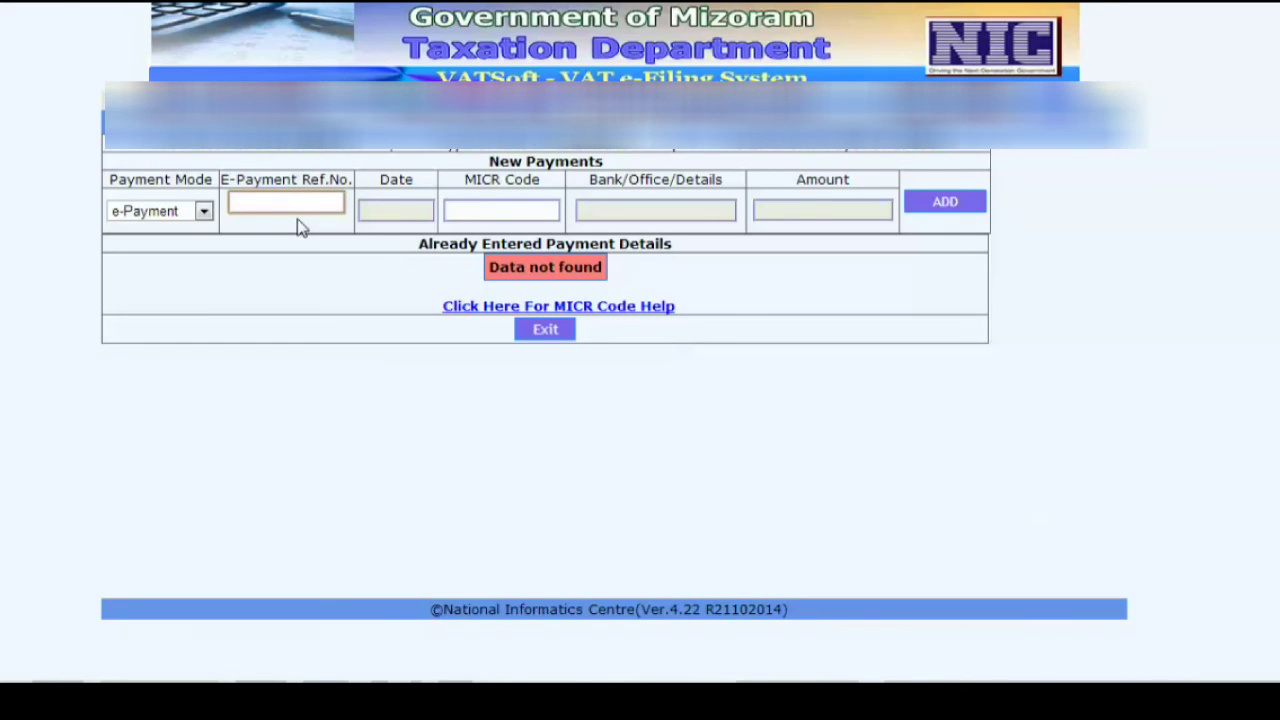
left_click(886, 253)
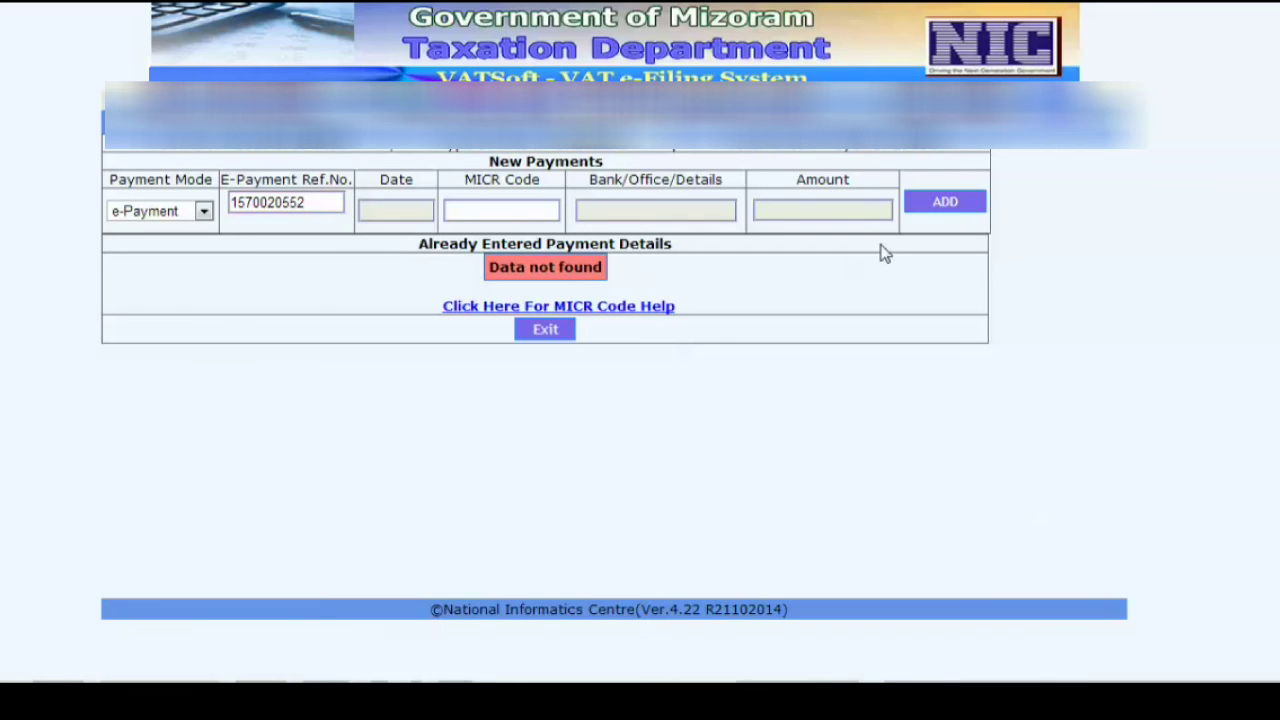
left_click(945, 203)
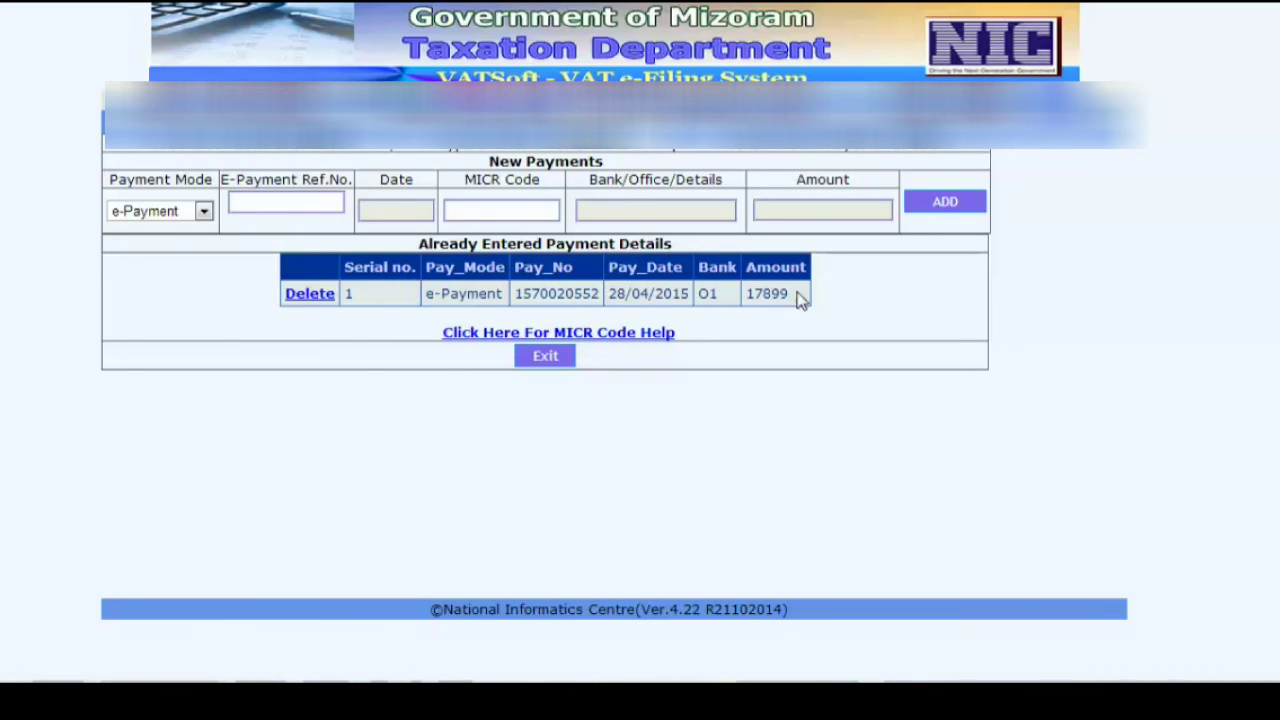
left_click(540, 356)
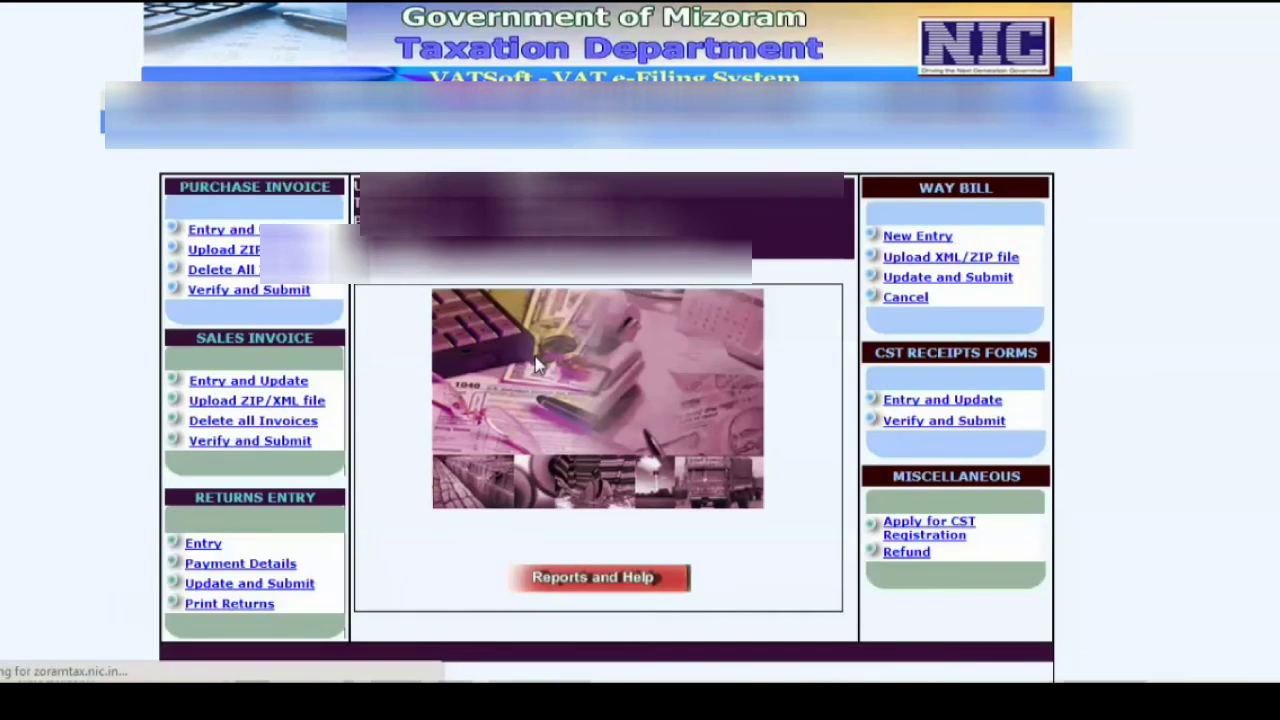
- Open the Jan–Mar return for modification under Update and Submit and advance to Section C
scroll(268, 545, "down", 1)
left_click(267, 543)
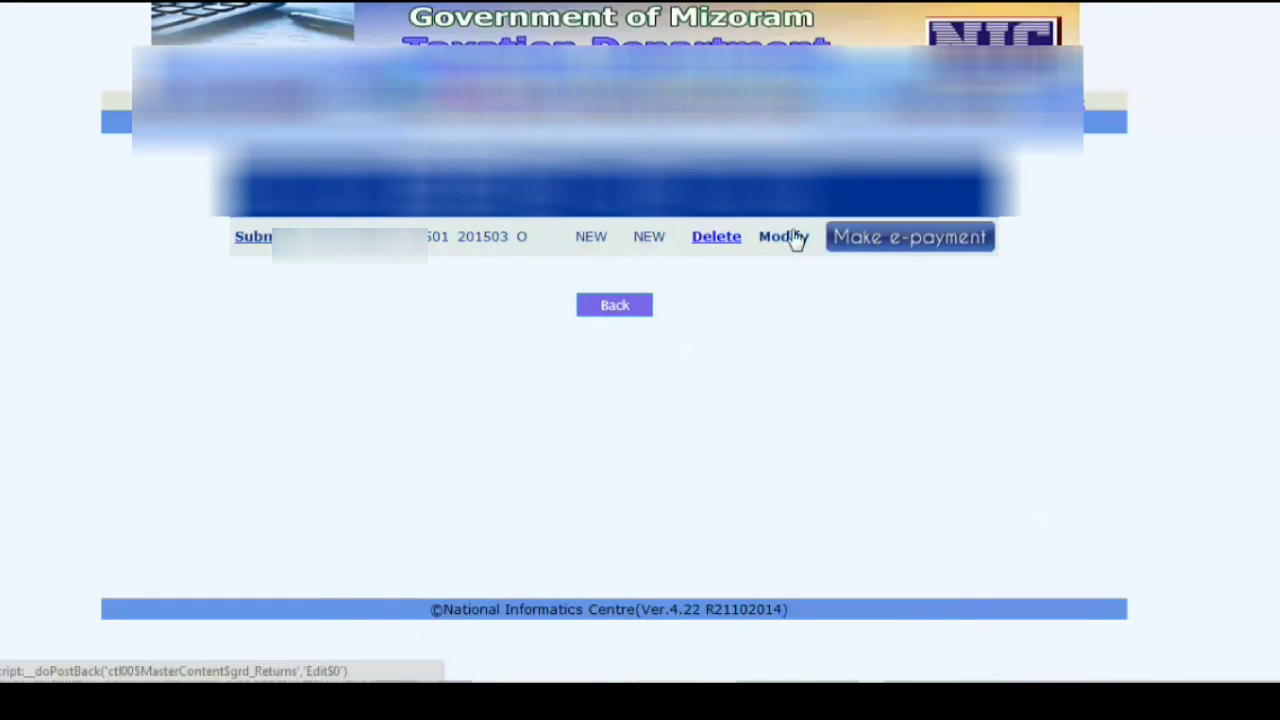
left_click(784, 237)
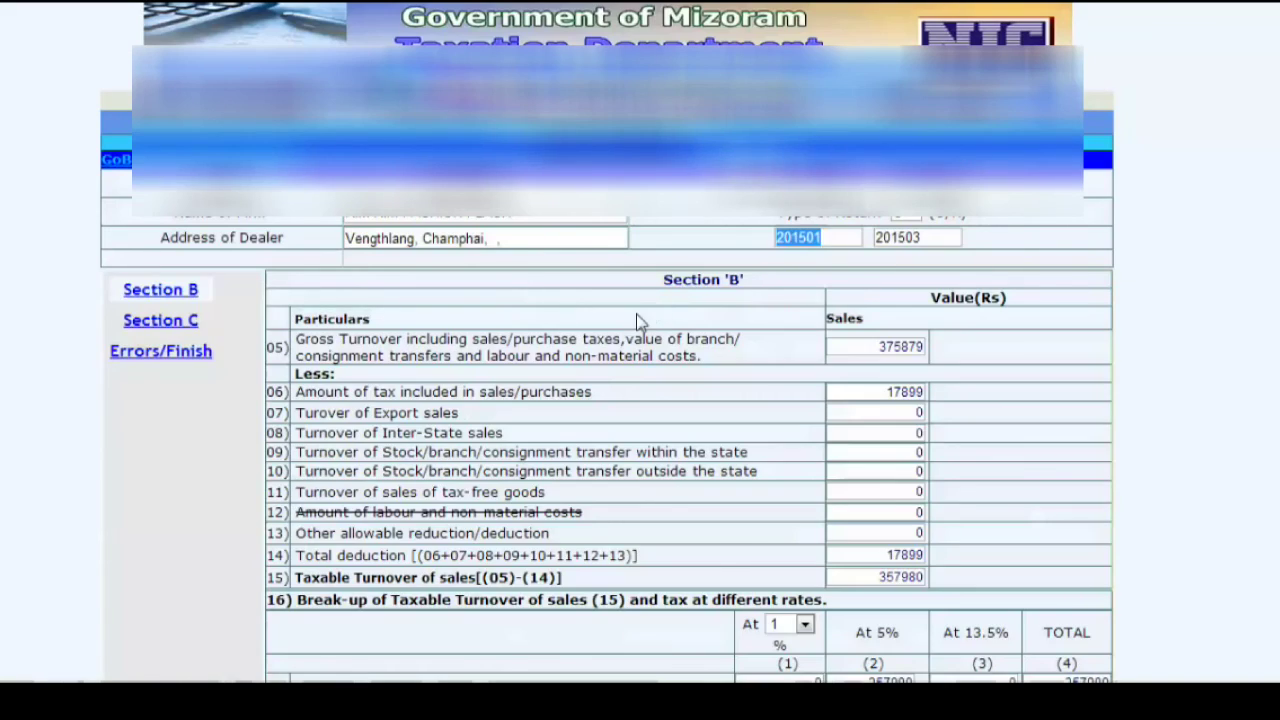
scroll(634, 323, "down", 10)
left_click(707, 636)
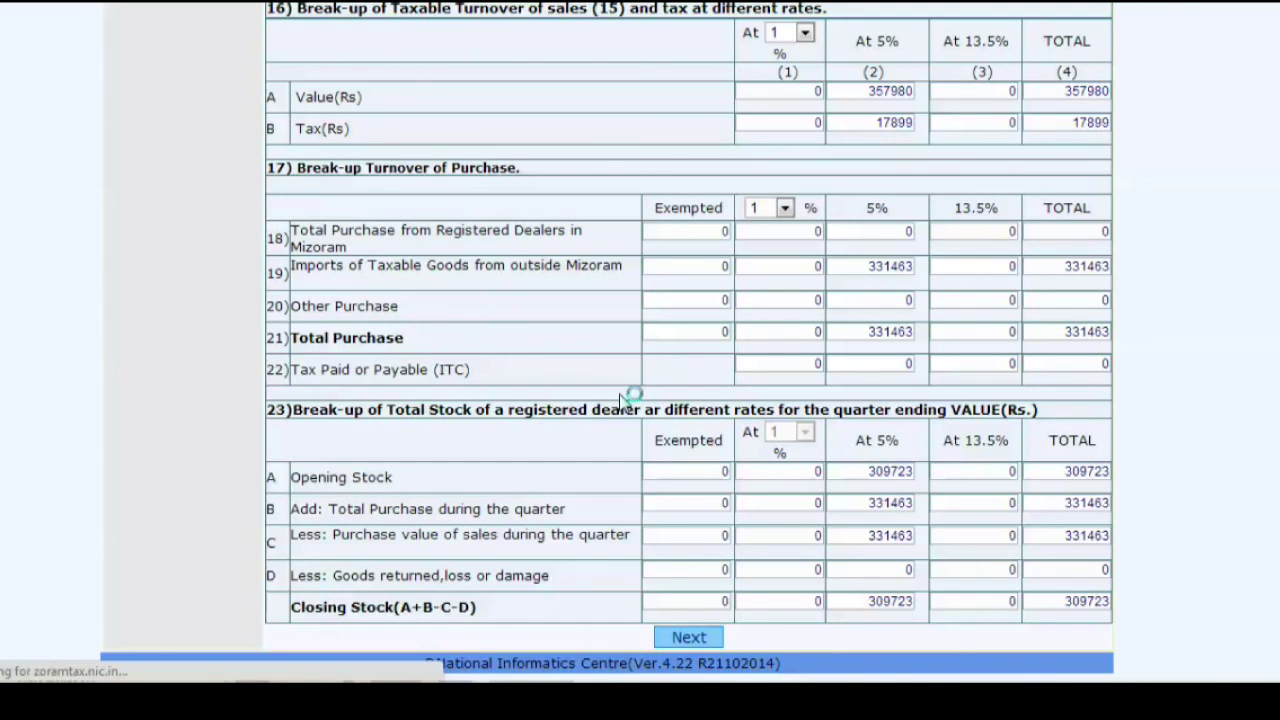
- Enter challan number 00090 and date 28/04/2015 in row 47, then continue to the next page
scroll(620, 398, "down", 5)
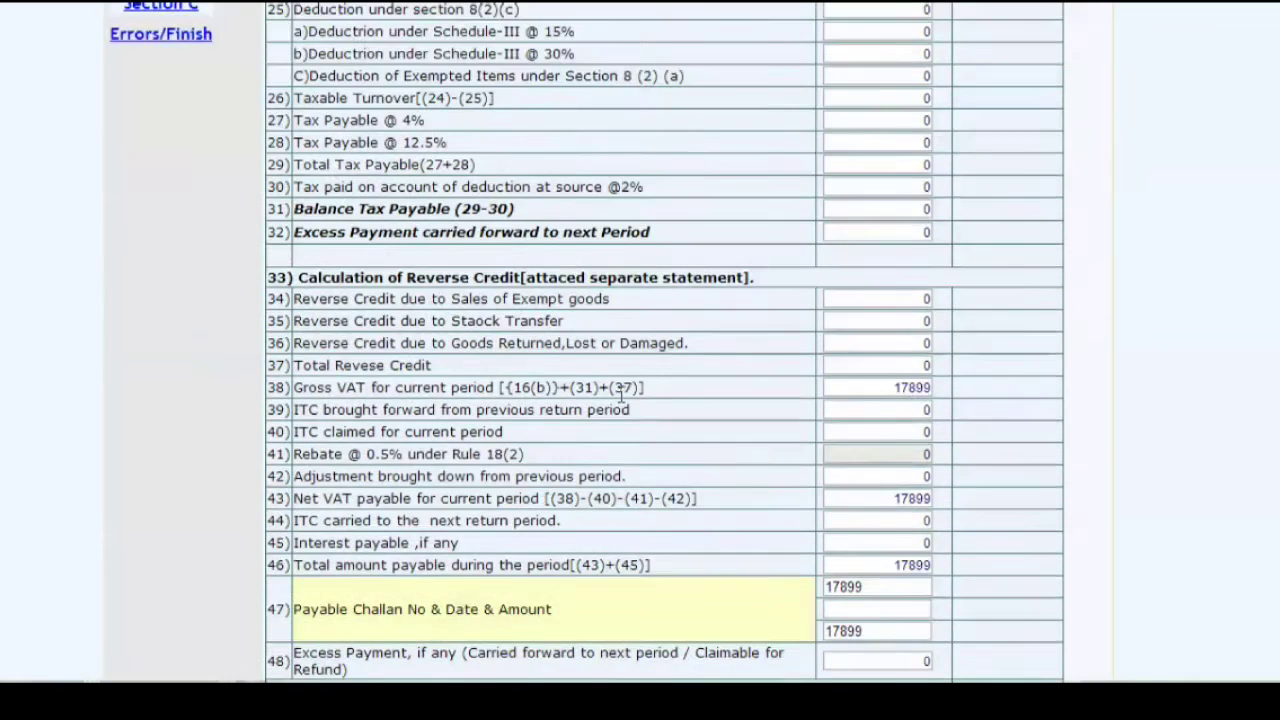
left_click(850, 528)
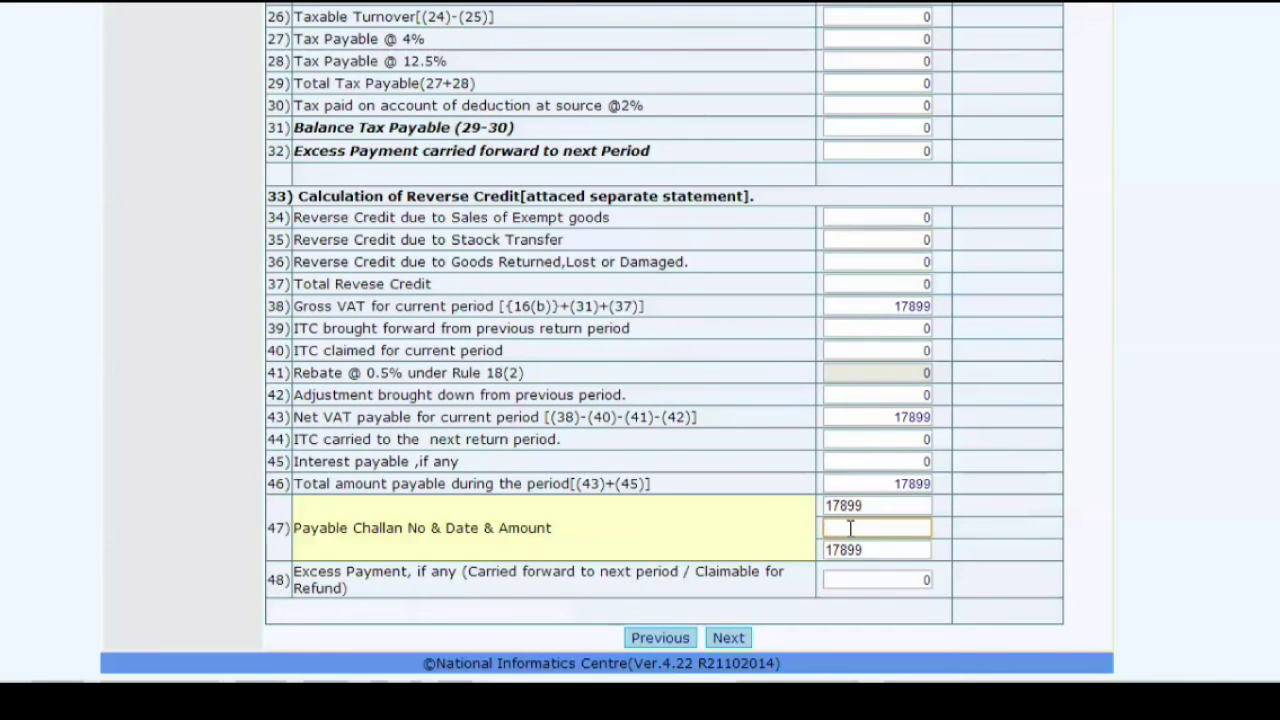
double_click(832, 528)
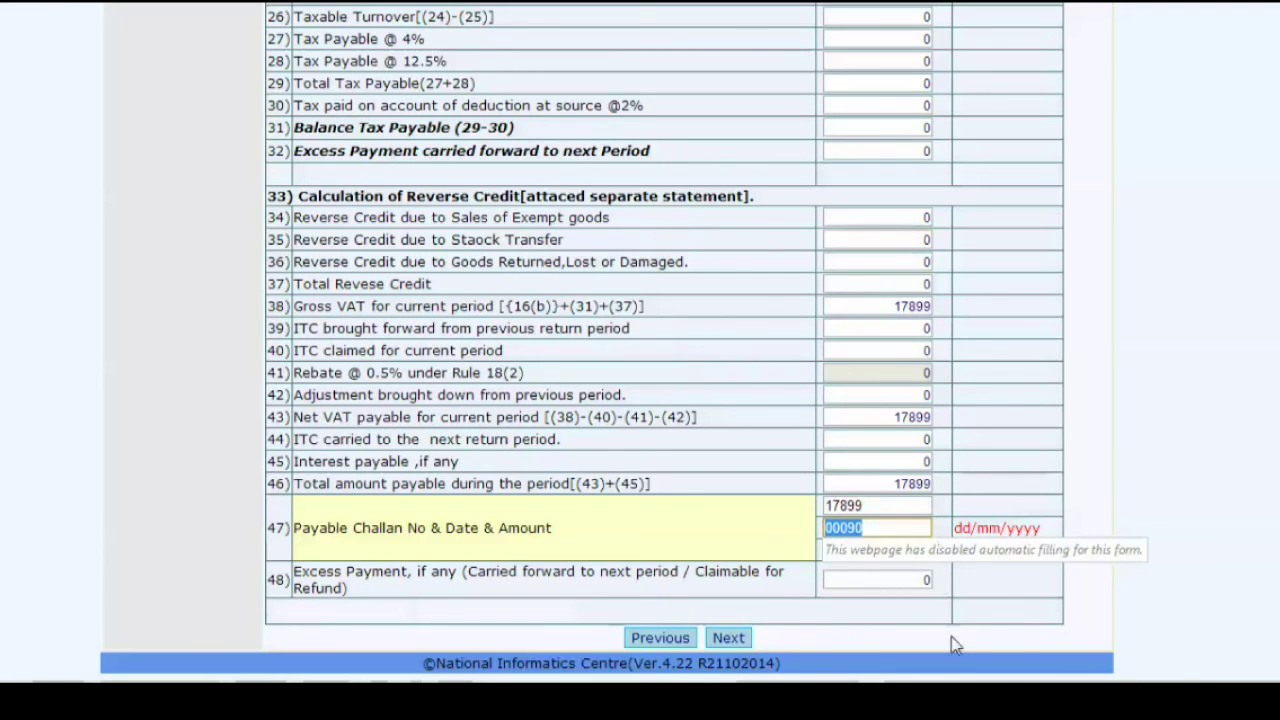
key("shift+Tab")
left_click_drag(894, 528, 746, 527)
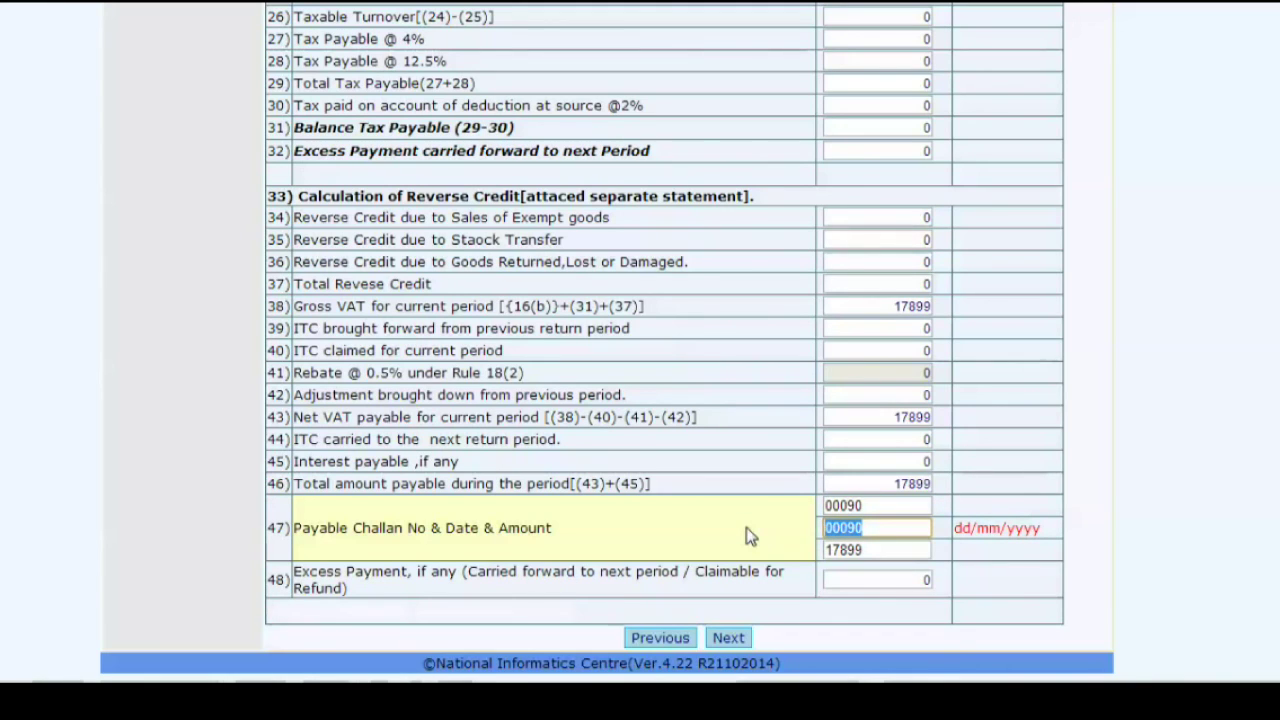
type("28/04/2015")
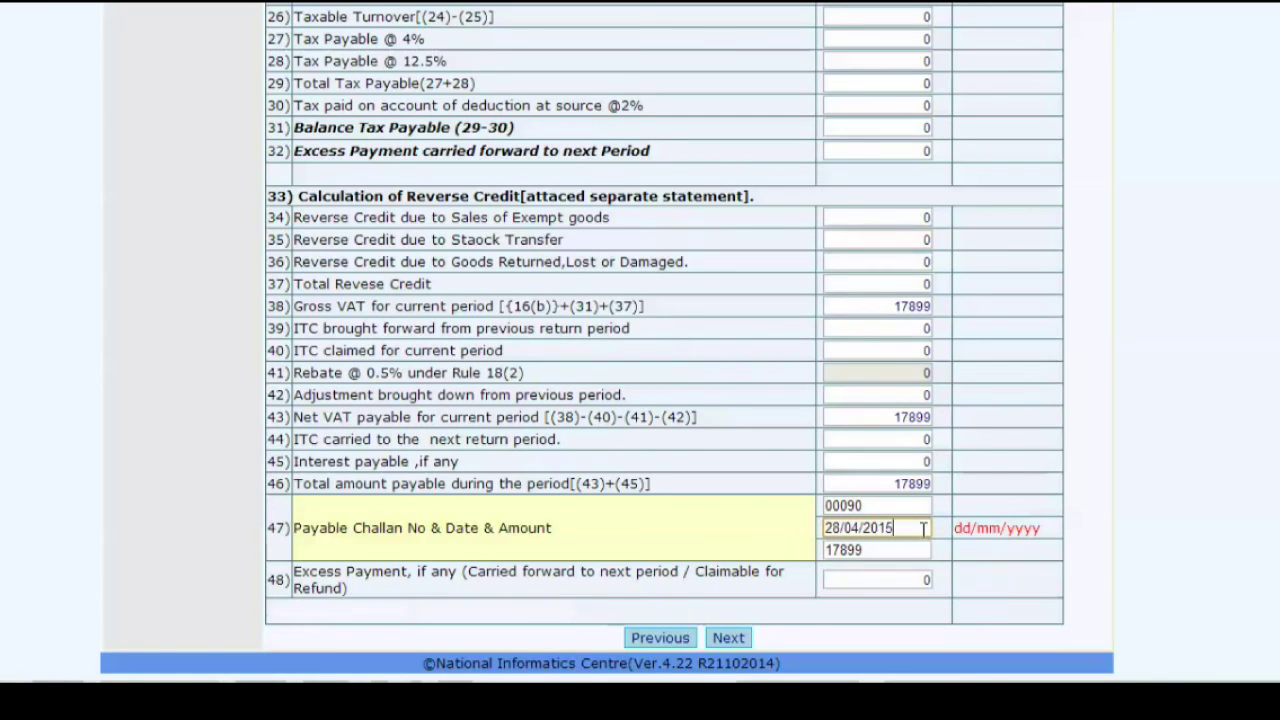
left_click(868, 586)
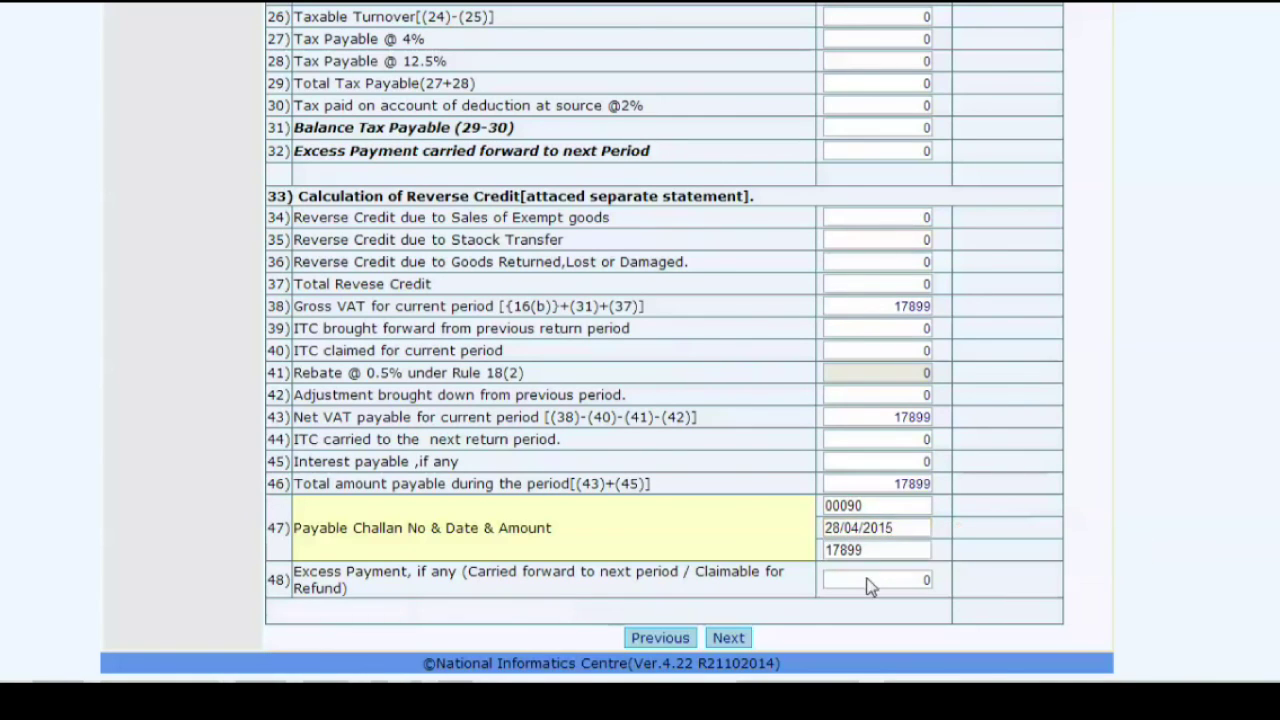
left_click(734, 638)
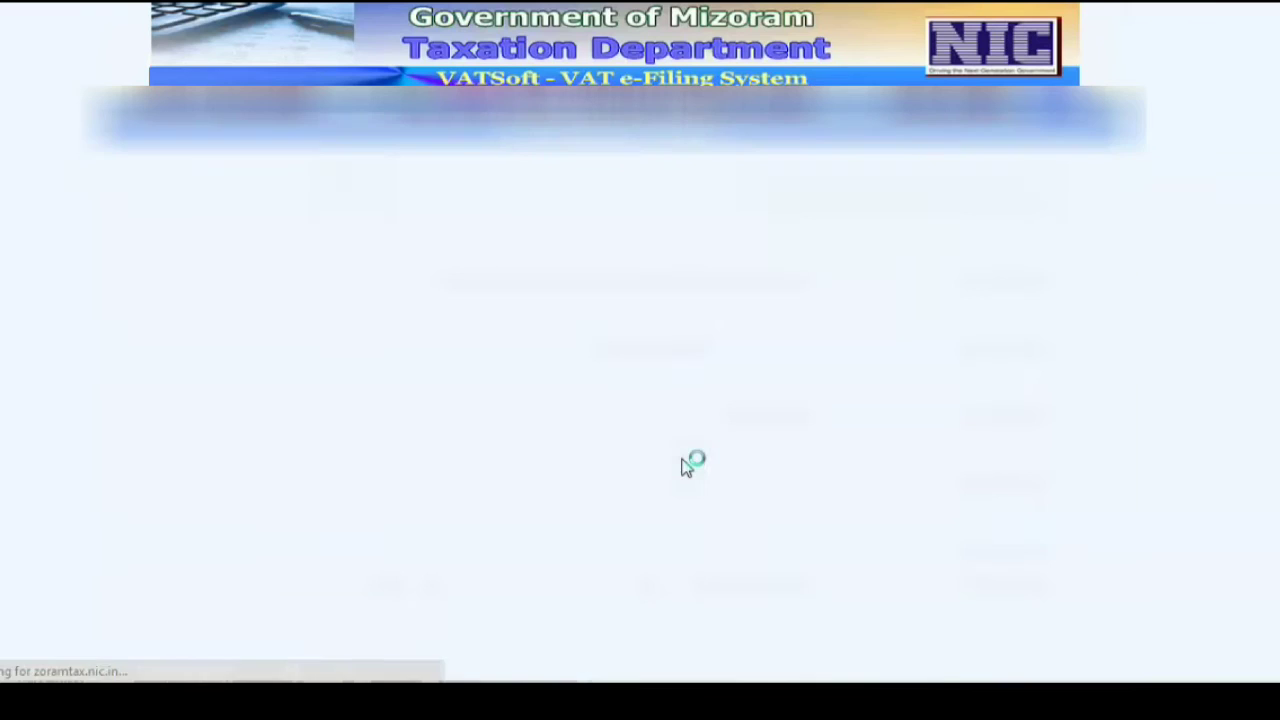
- Save and submit the Jan–Mar 2015 return, confirming the alert to get the 28/04/2015 receipt
left_click(691, 526)
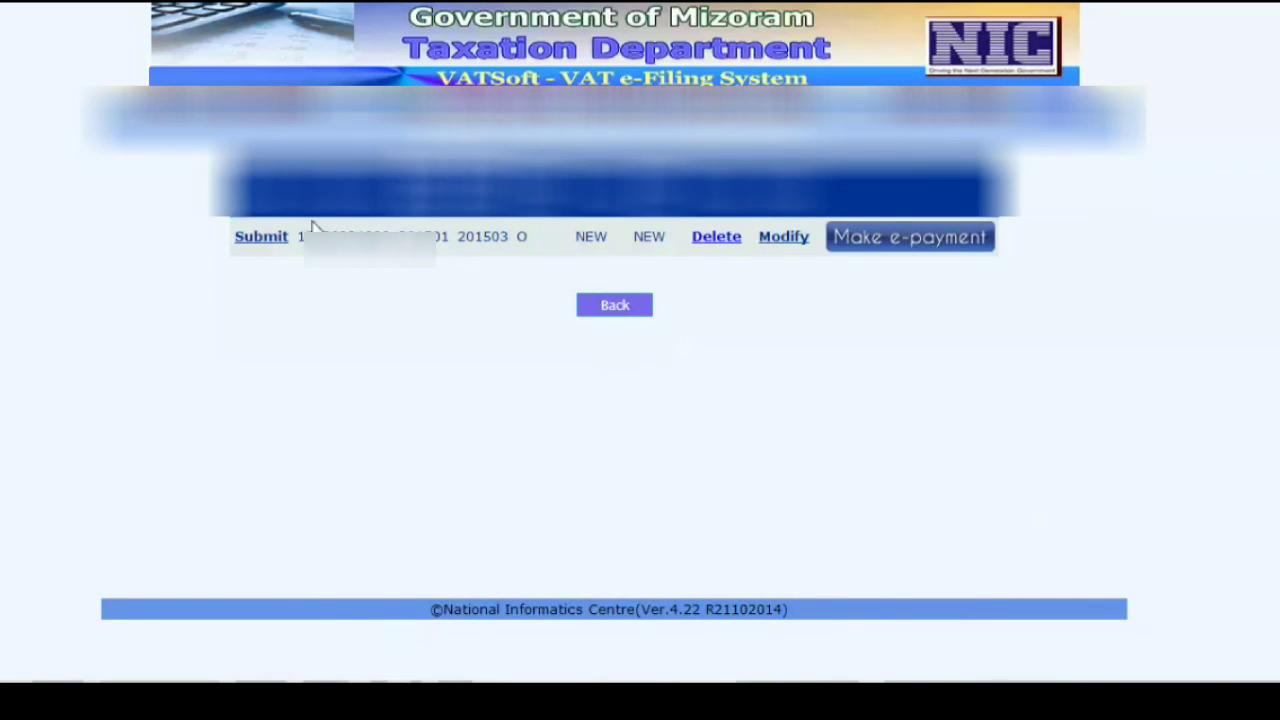
left_click(262, 241)
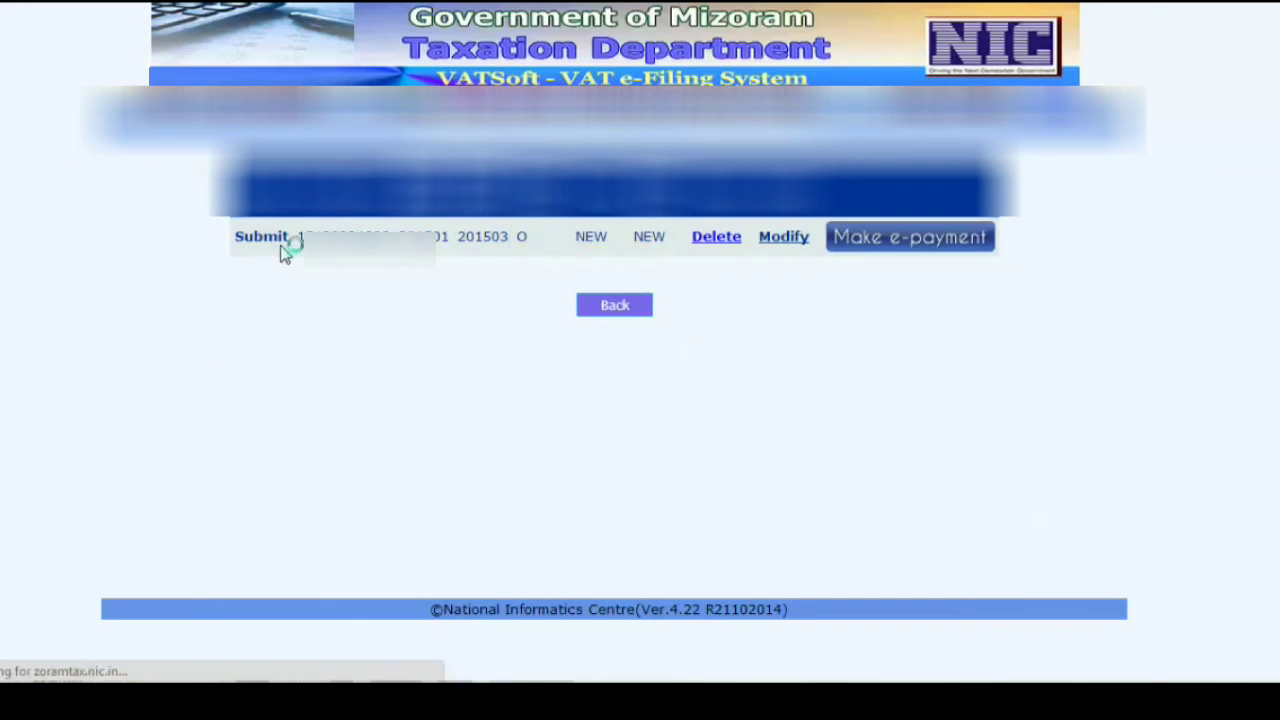
scroll(571, 398, "down", 15)
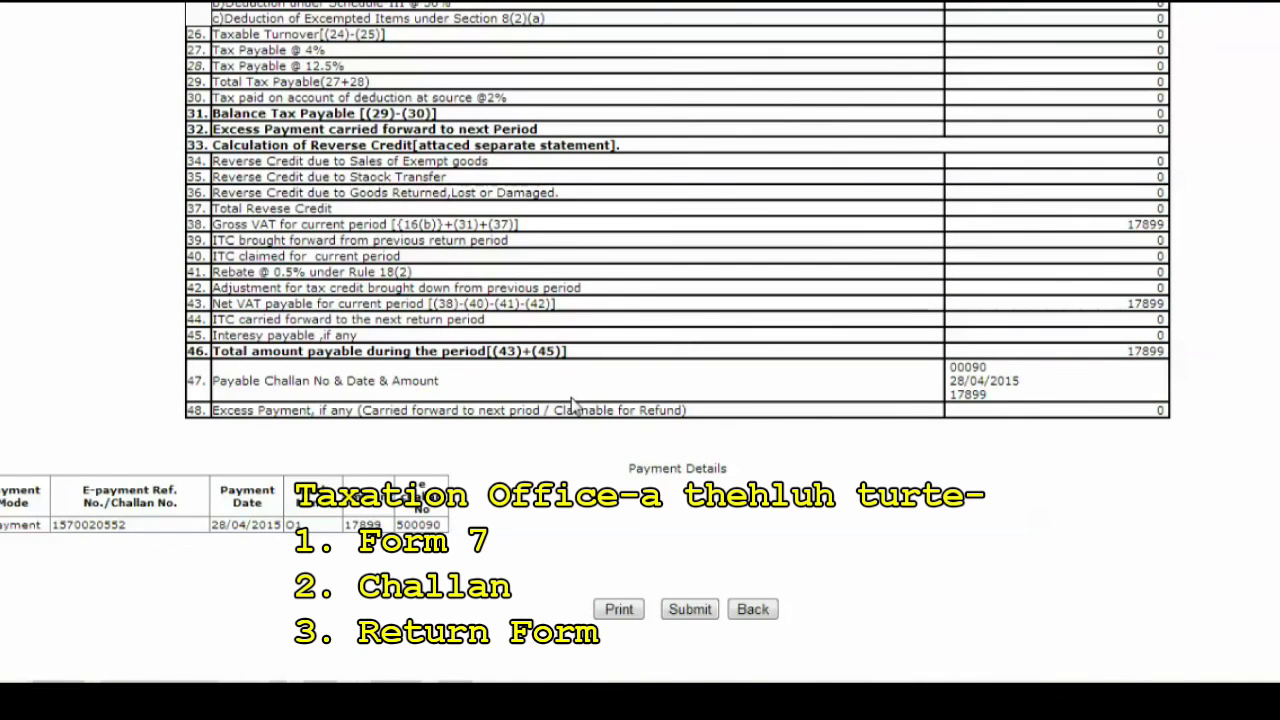
left_click(694, 617)
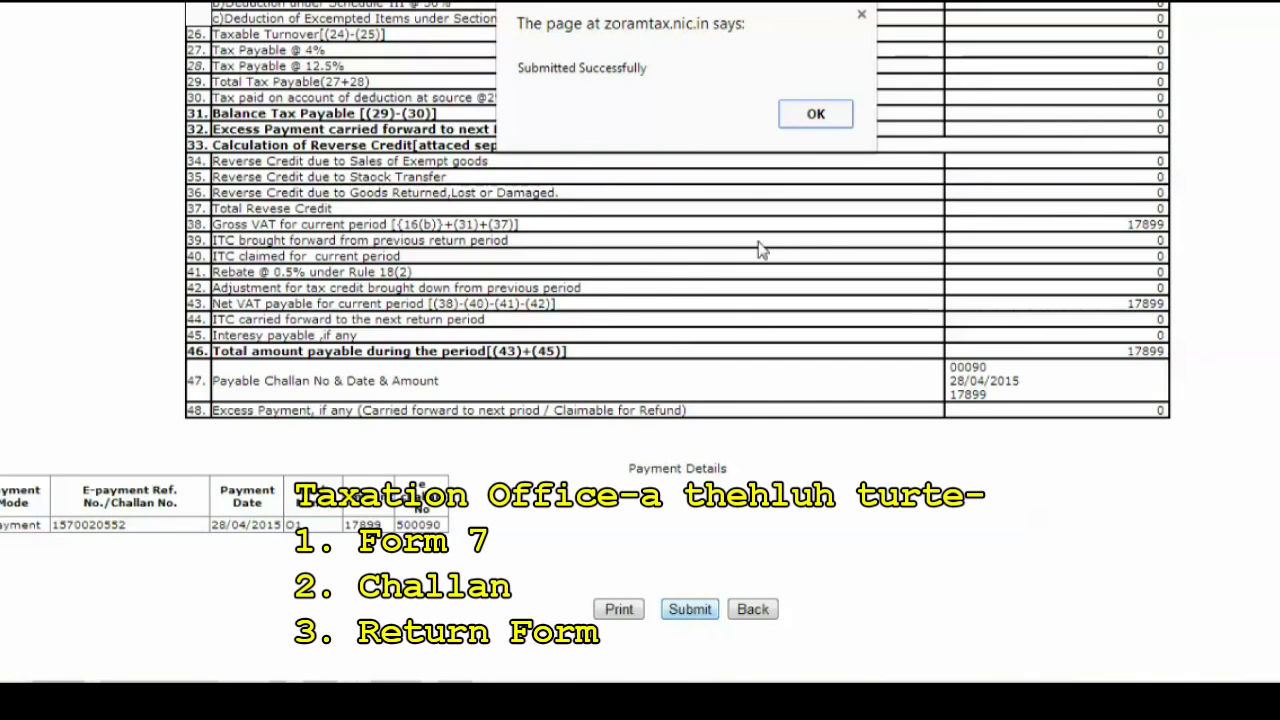
left_click(815, 114)
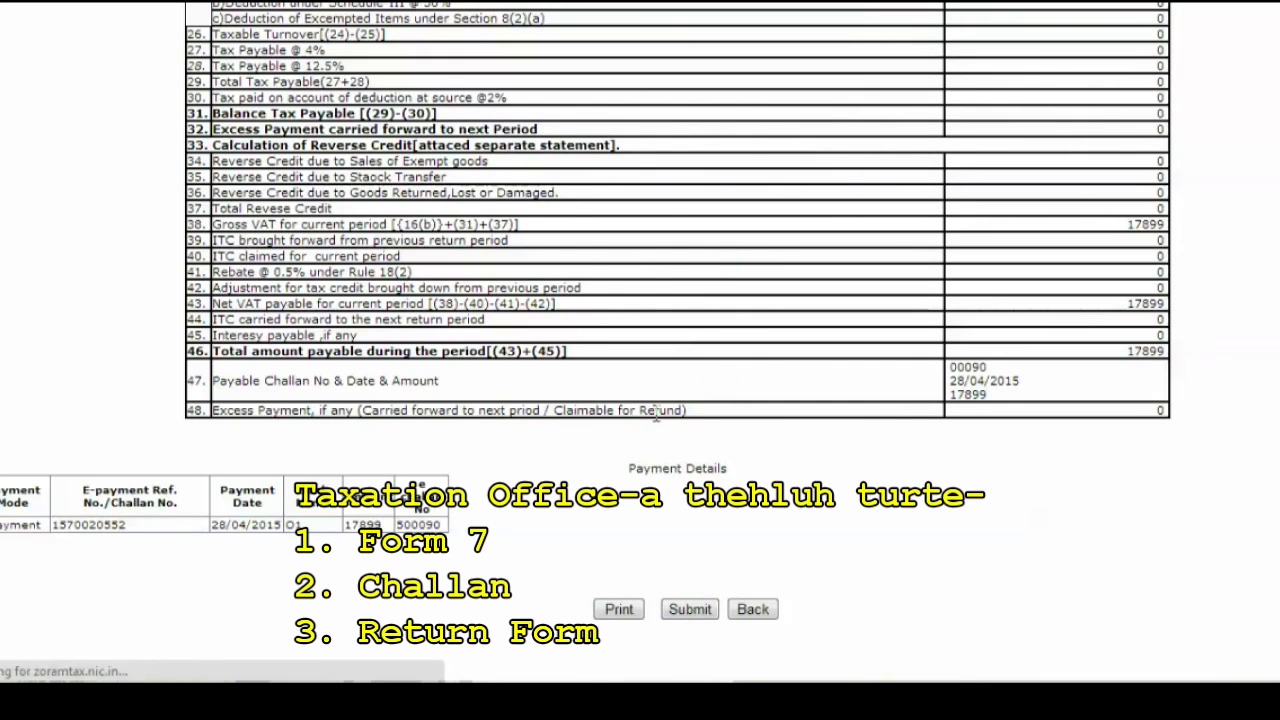
scroll(655, 412, "down", 2)
scroll(591, 397, "down", 12)
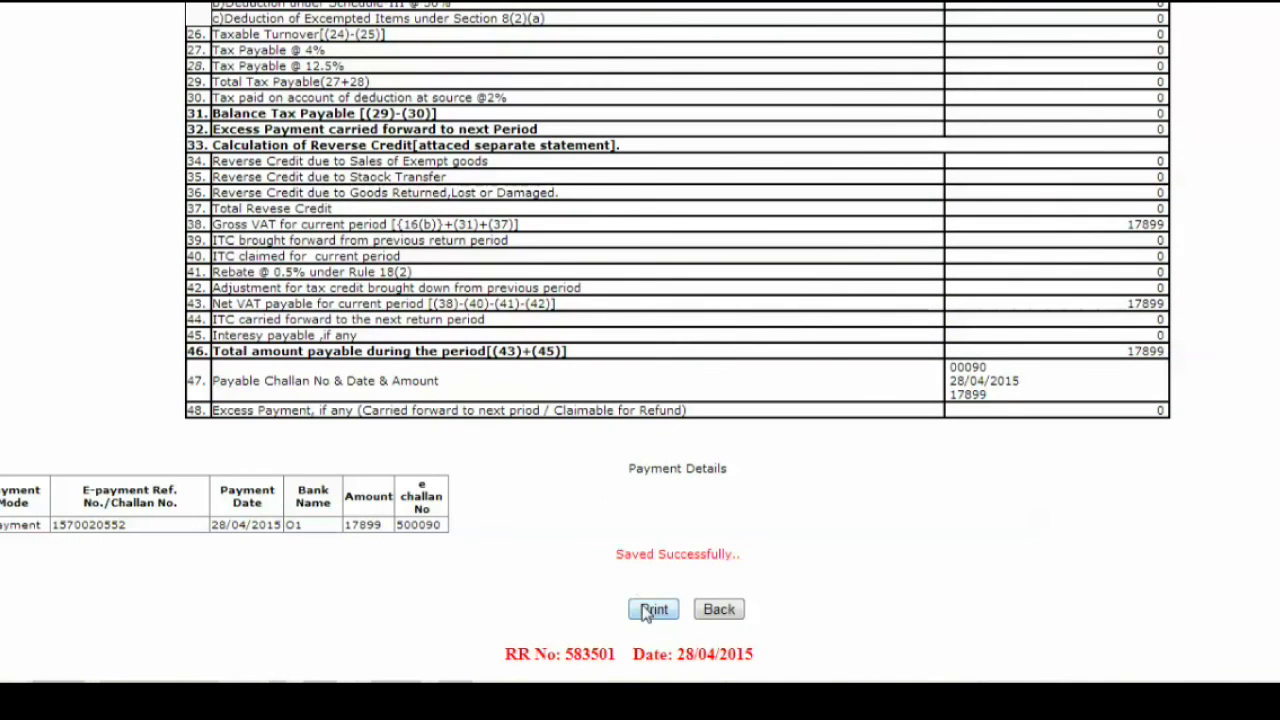